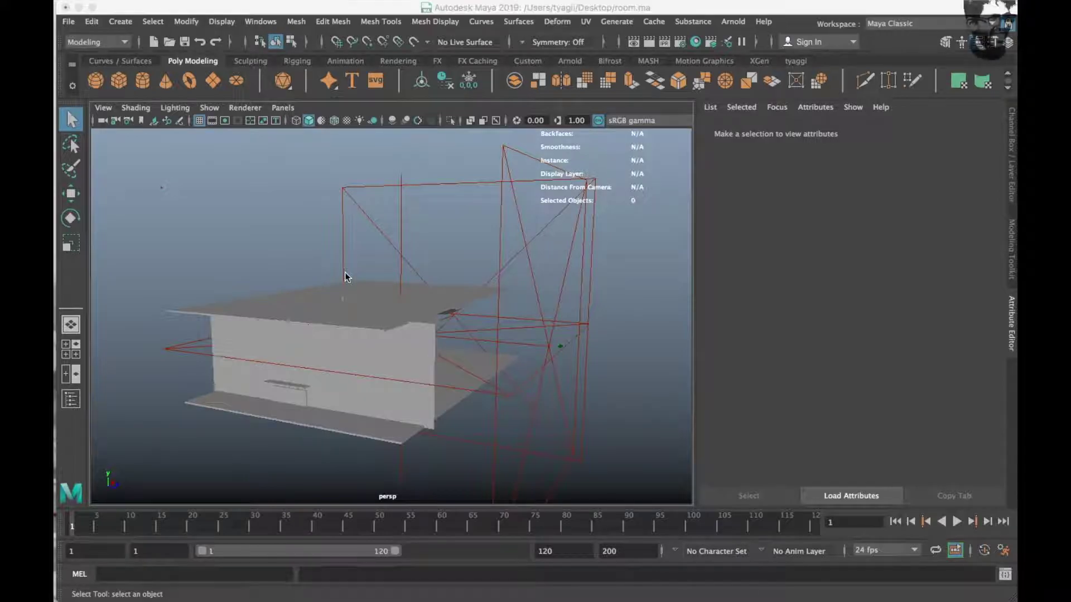
Step: Select the lower inner face of the door frame pCube6
left_click_drag(428, 273, 322, 267, "alt")
mouse_move(375, 167)
left_mouse_down("alt")
mouse_move(333, 357)
mouse_move(464, 313)
mouse_move(227, 275)
left_mouse_up("alt")
left_click(190, 278)
key("f")
left_click_drag(467, 292, 445, 263, "alt")
right_click_drag(444, 263, 444, 287)
left_click(439, 359)
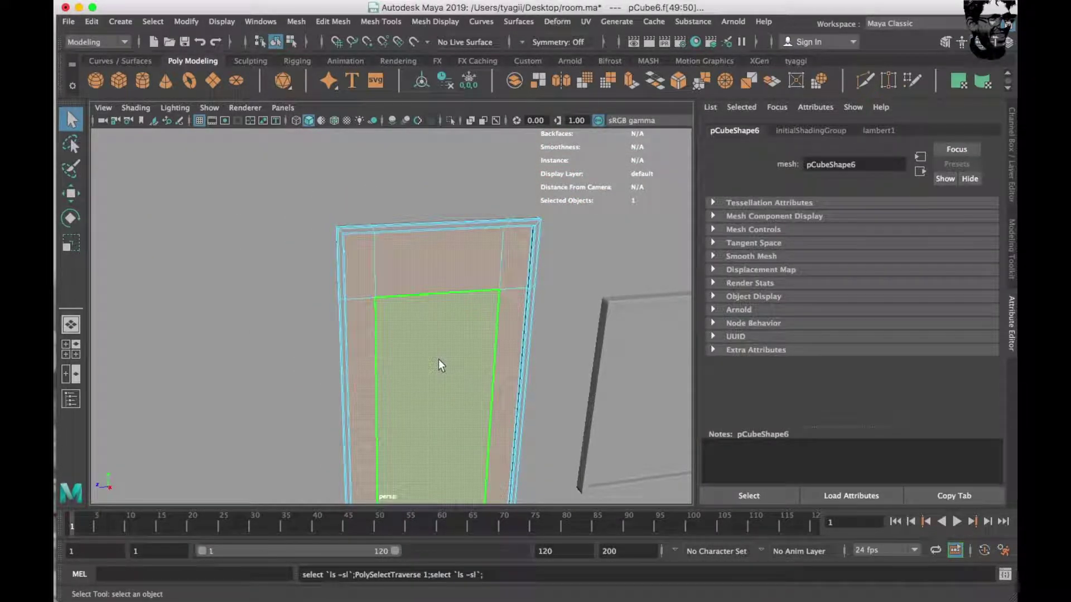
Step: Apply UV > Automatic to the inner faces, return to Object Mode, and open Hypershade
right_click_drag(480, 192, 482, 180)
left_click(585, 21)
left_click(624, 98)
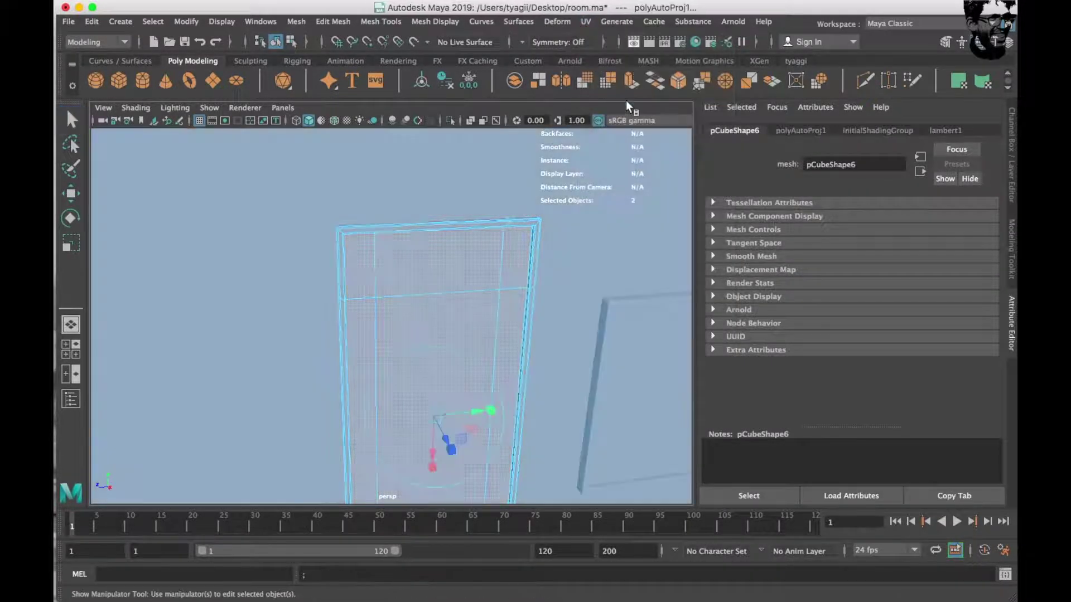
scroll(381, 292, "down", 3)
scroll(443, 313, "up", 5)
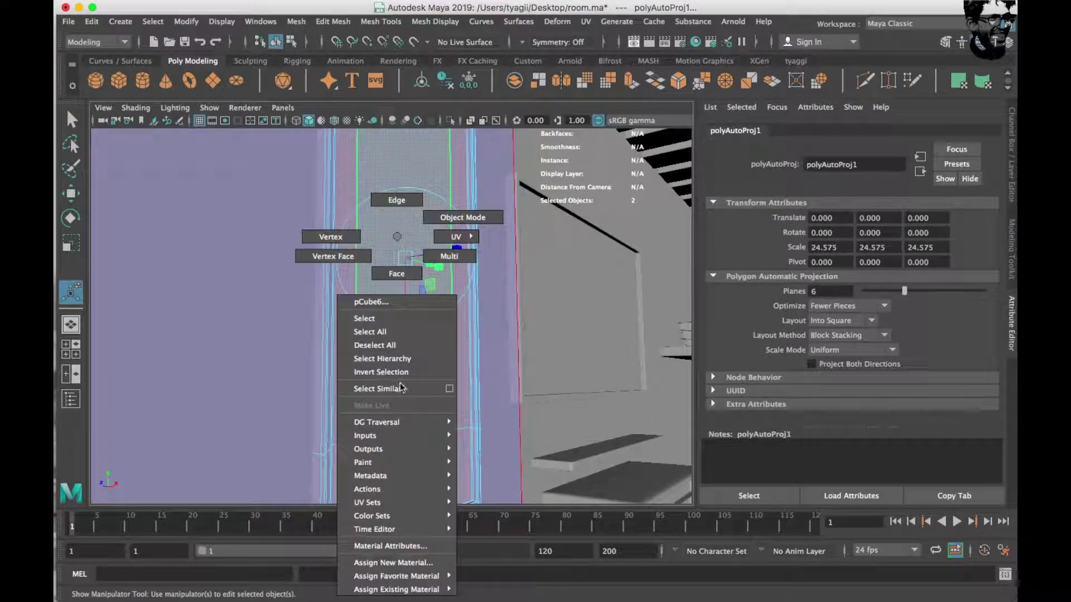
right_click_drag(428, 280, 459, 220)
left_click(695, 42)
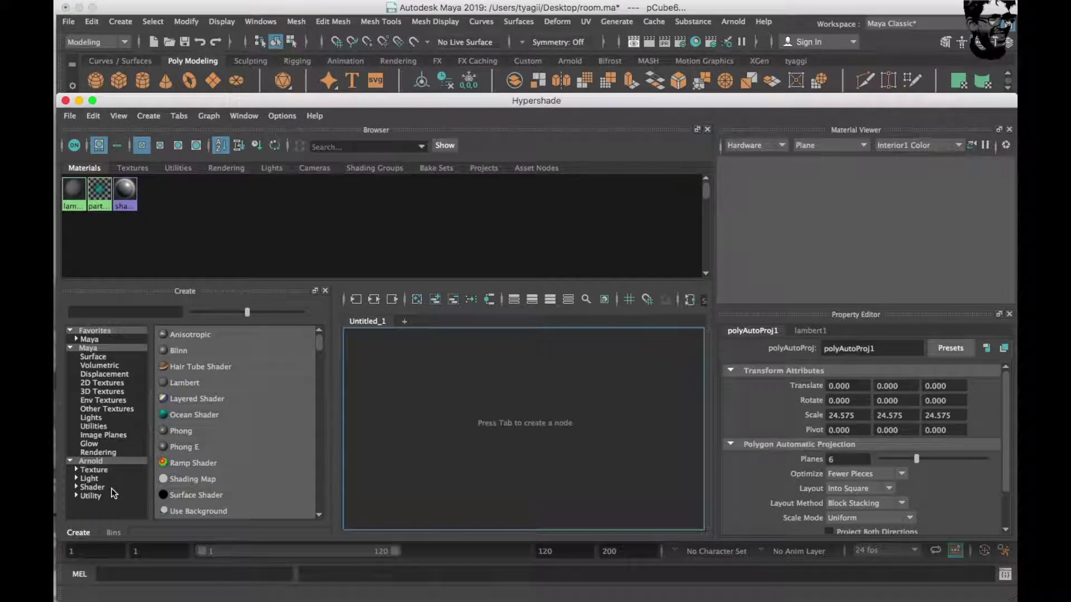
Step: Create an aiStandardSurface material with a File texture mapped to its Color
left_click(92, 487)
left_click(195, 494)
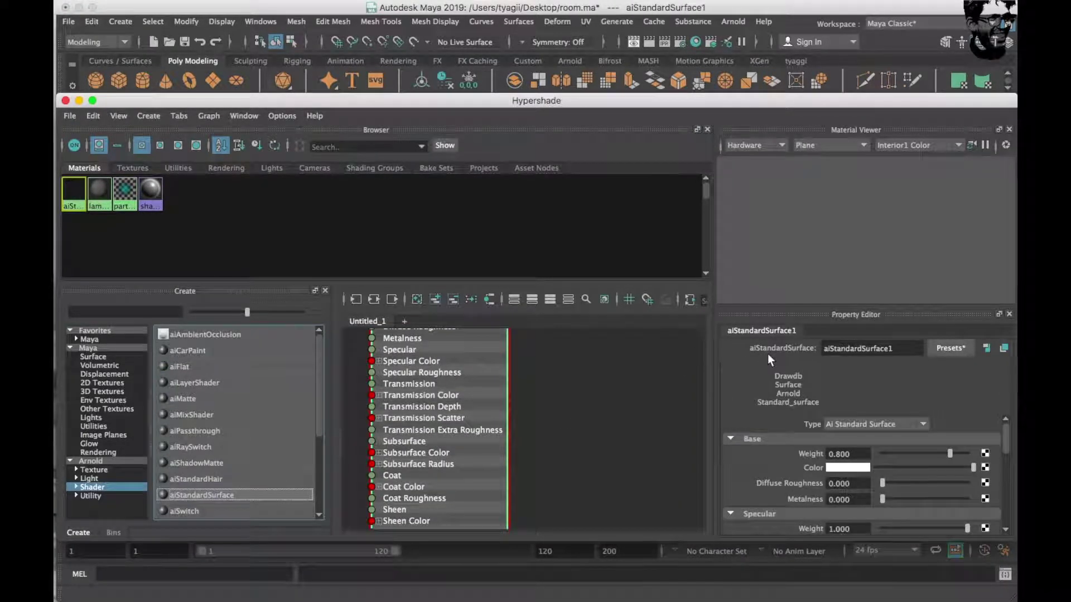
left_click(986, 468)
left_click(512, 213)
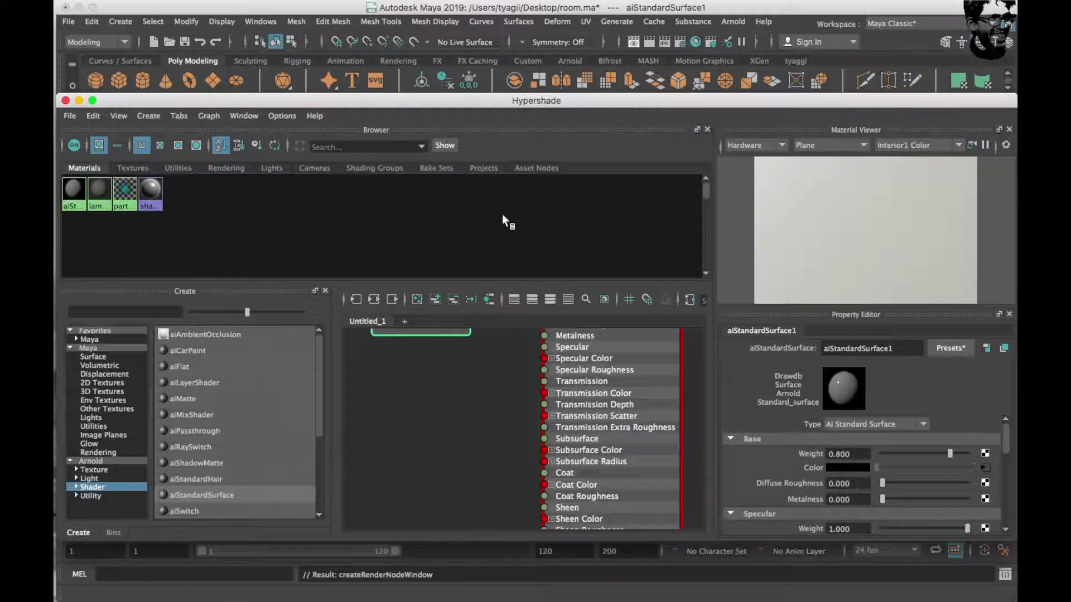
Step: Load Desktop/vvvv/FB_IMG_1569379249956.jpg into the File texture node
left_click(987, 441)
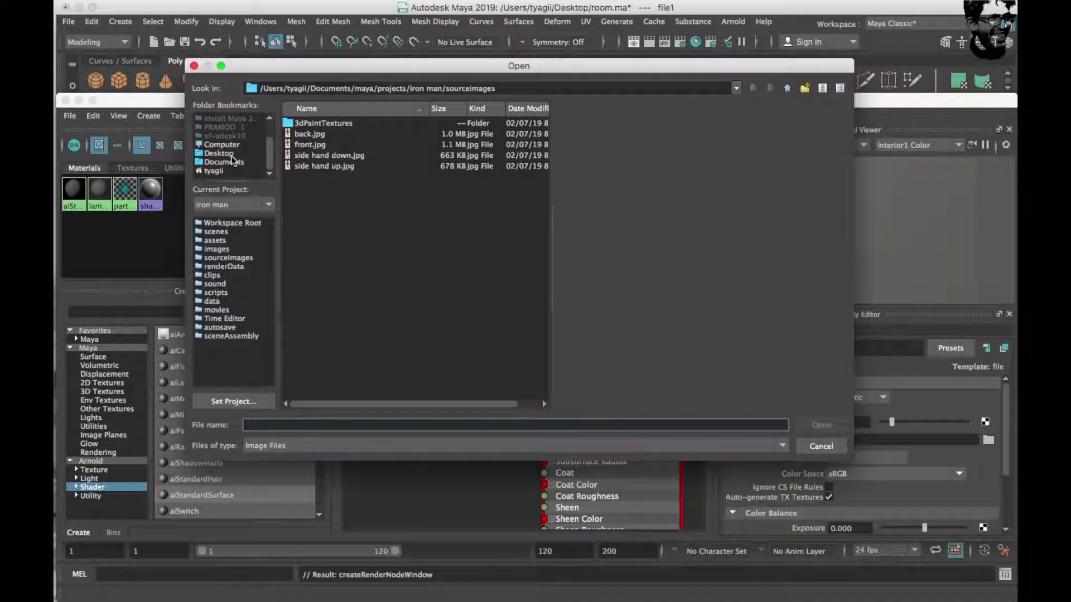
left_click(223, 154)
double_click(325, 209)
left_click(327, 209)
left_click(324, 123)
left_click(323, 134)
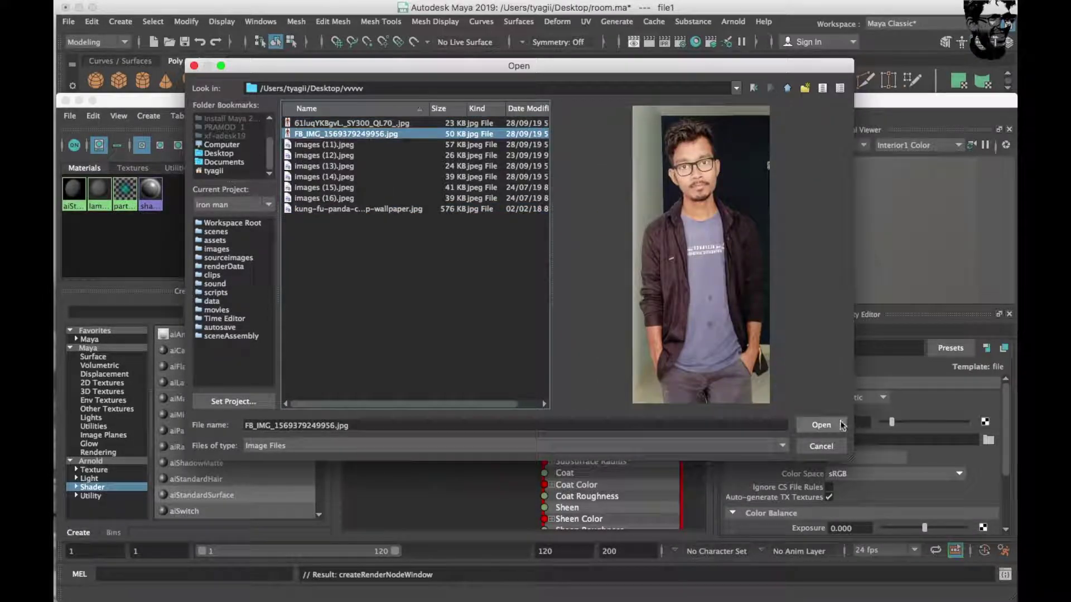
left_click(842, 425)
left_click_drag(346, 105, 823, 137)
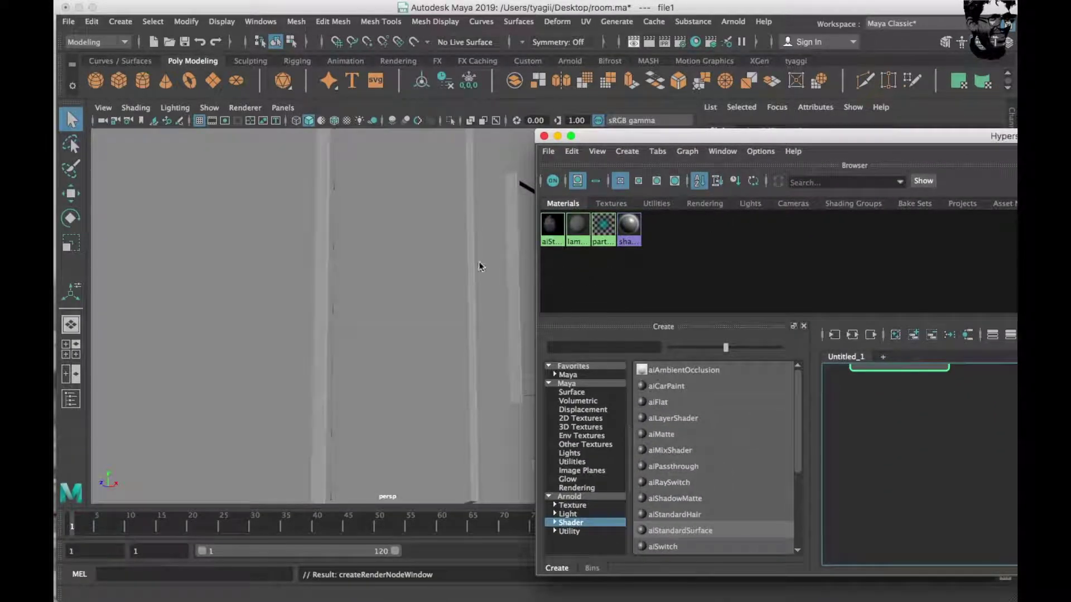
Step: Select the frame's front faces and assign aiStandardSurface1 to them
right_click_drag(413, 235, 418, 276)
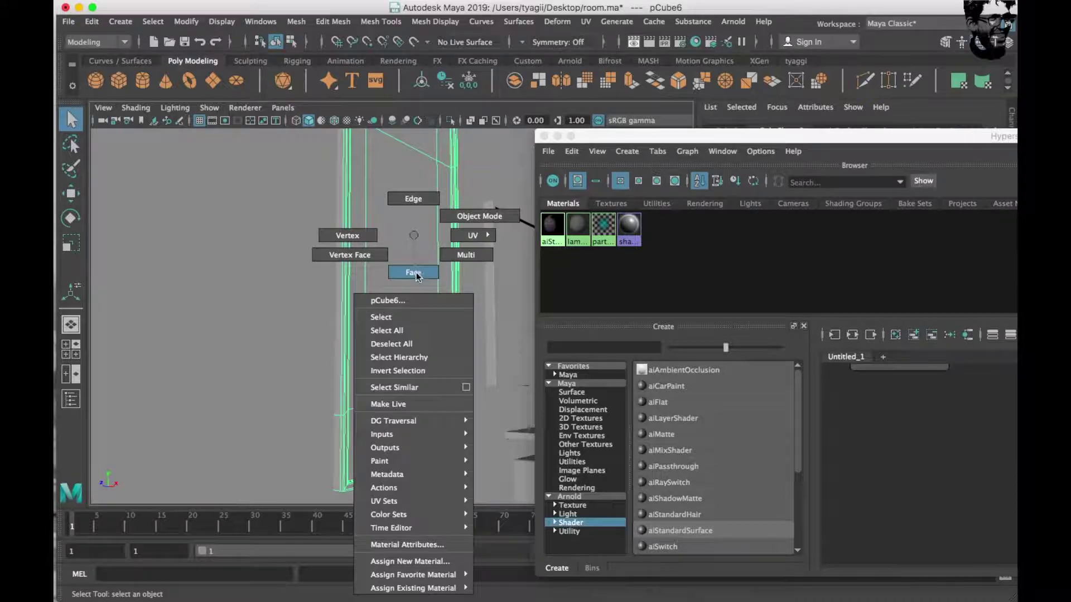
left_click(400, 253)
key("shift+period")
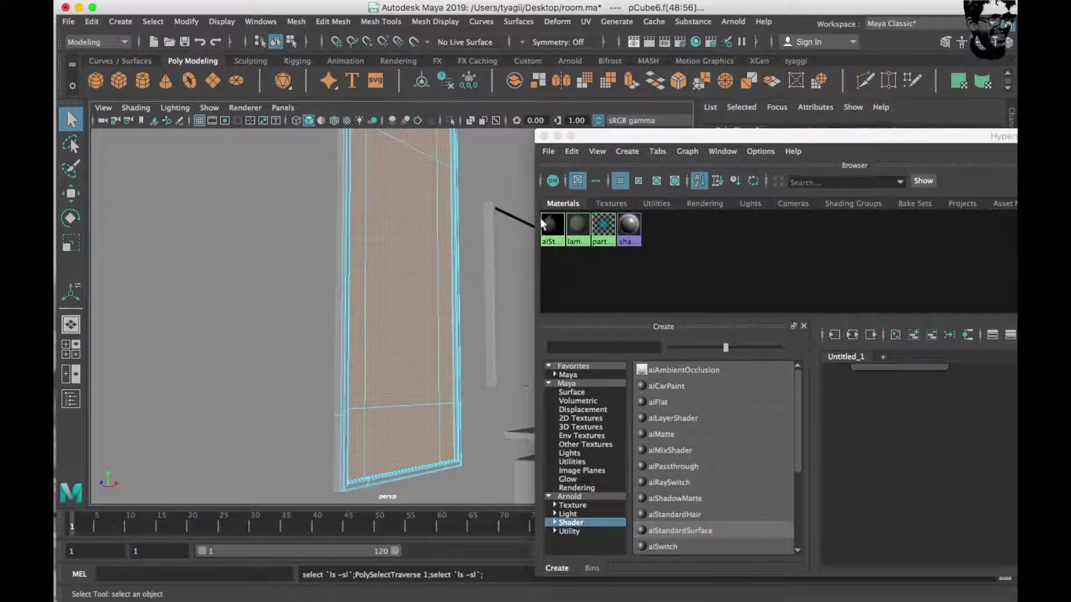
right_click_drag(541, 222, 517, 218)
Step: Enable Shading > Hardware Texturing so the photo shows in the viewport
left_click(346, 120)
left_click(133, 106)
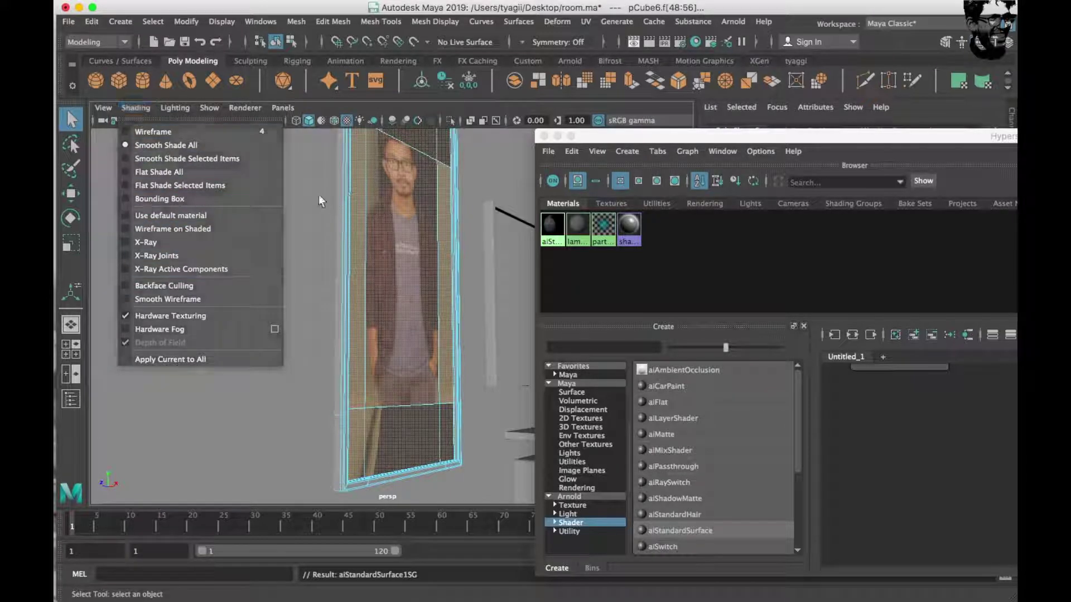
left_click_drag(319, 201, 306, 297, "alt")
Step: Return to Object Mode and open the UV Editor
right_click_drag(354, 237, 428, 204)
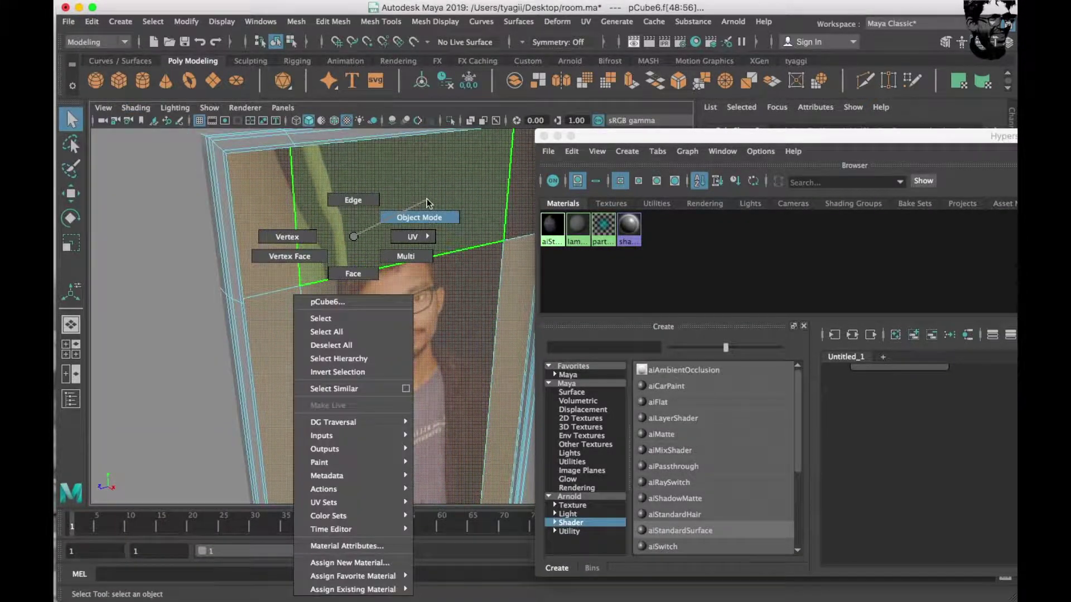
scroll(406, 352, "down", 5)
scroll(381, 312, "down", 3)
right_click_drag(382, 236, 440, 203)
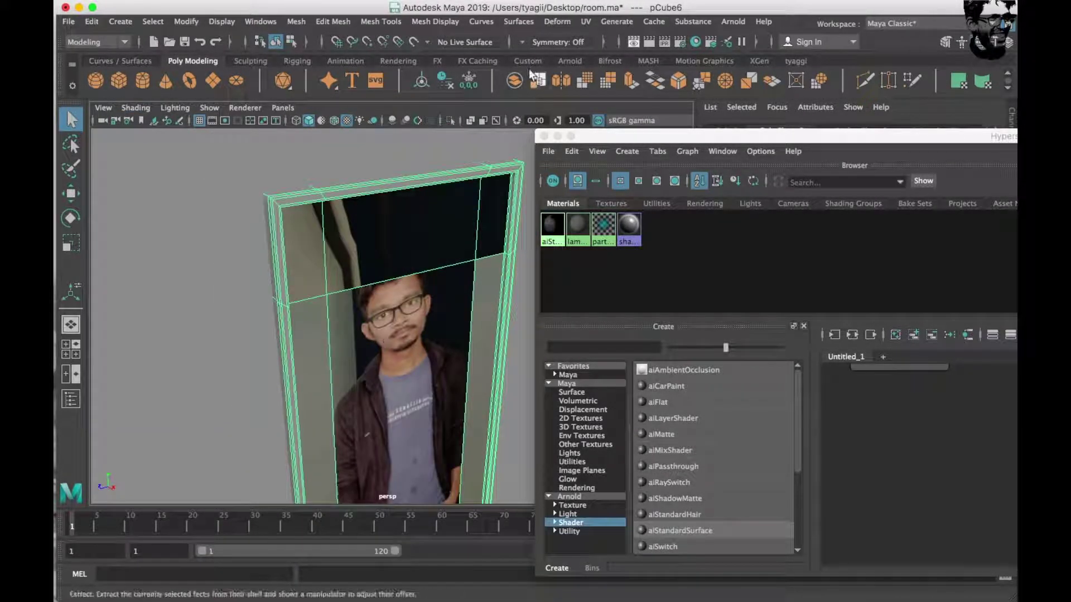
left_click(585, 21)
left_click(608, 47)
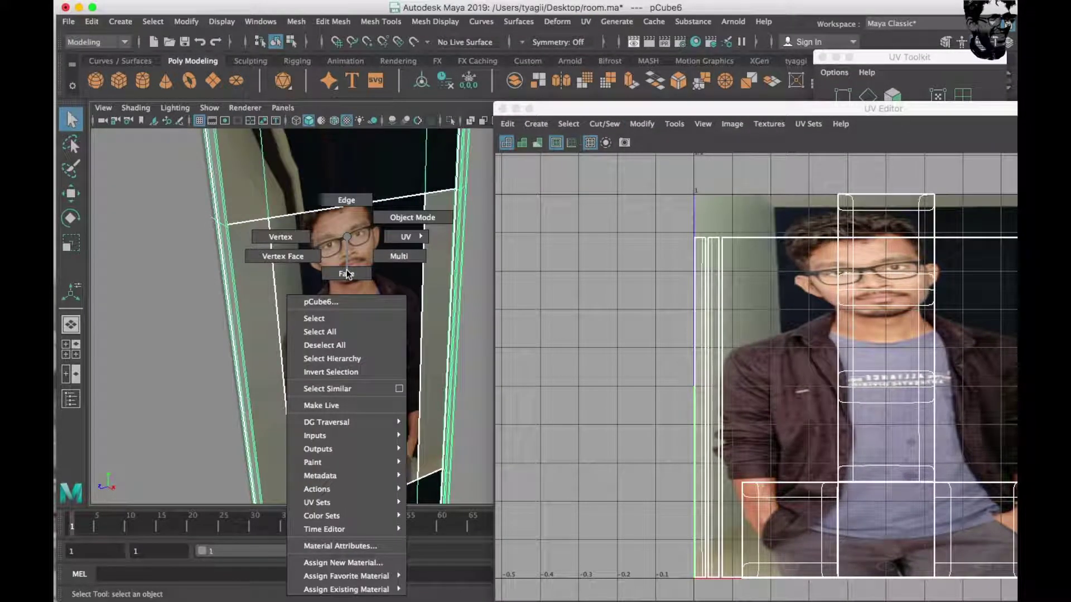
Step: Select a front face, its UV shell, and the shell's top edge, undoing a trial edit
right_click_drag(346, 270, 356, 324)
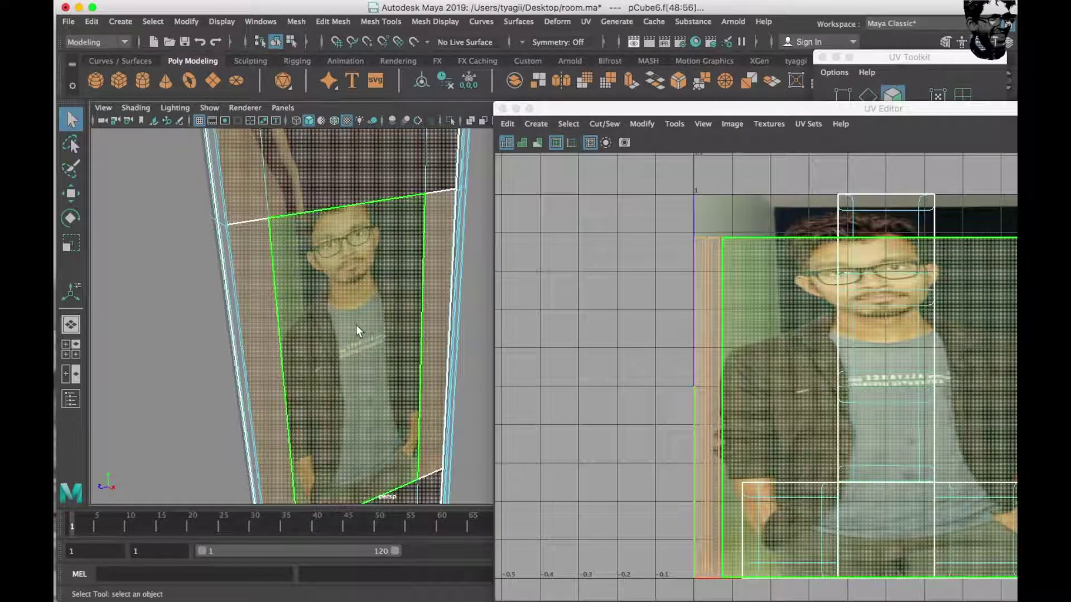
left_click(356, 326)
right_click_drag(971, 358, 864, 346)
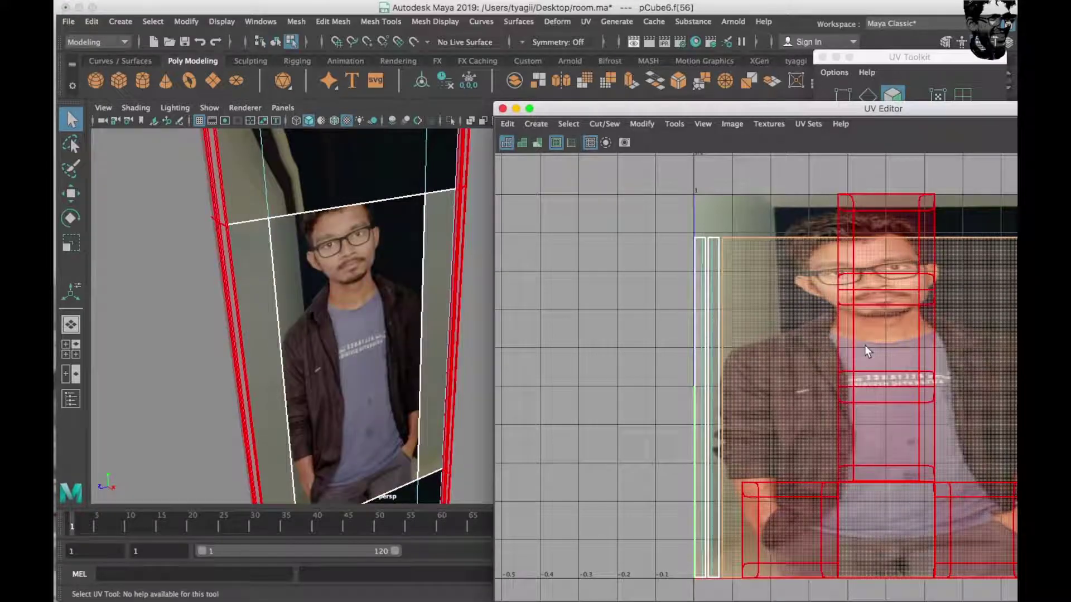
left_click(799, 344)
scroll(672, 385, "up", 2)
right_click_drag(691, 346, 694, 321)
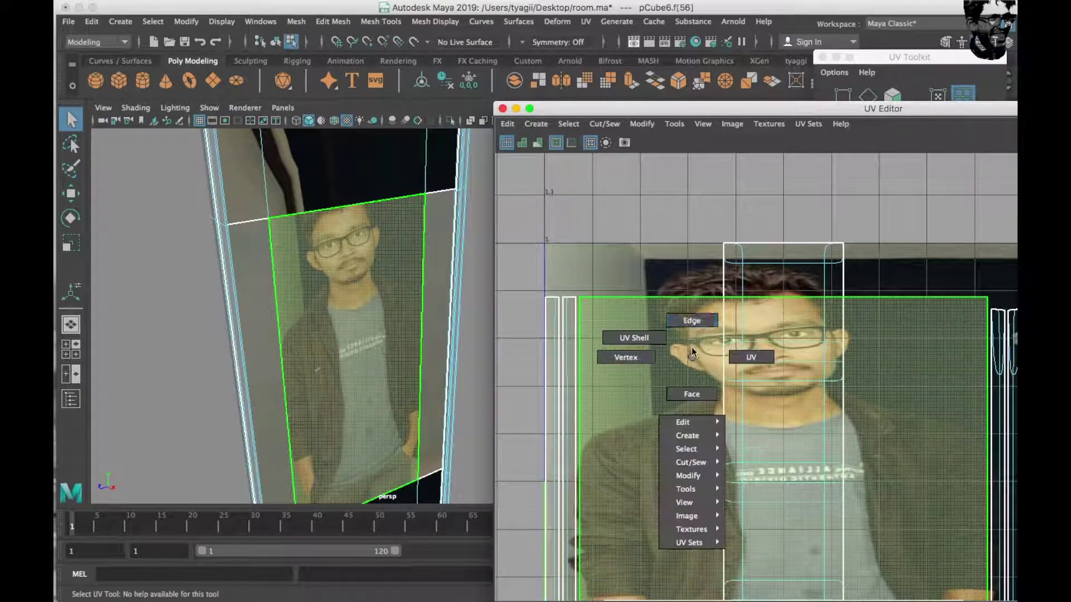
left_click(645, 297)
right_click_drag(655, 250, 646, 164, "shift")
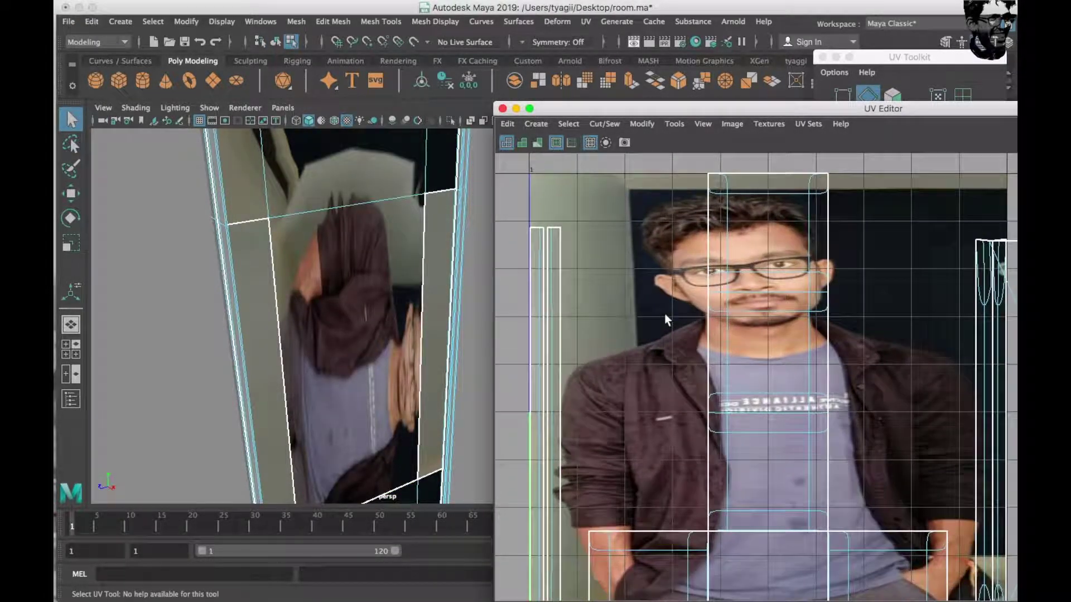
key("ctrl+z")
right_click_drag(783, 363, 665, 401)
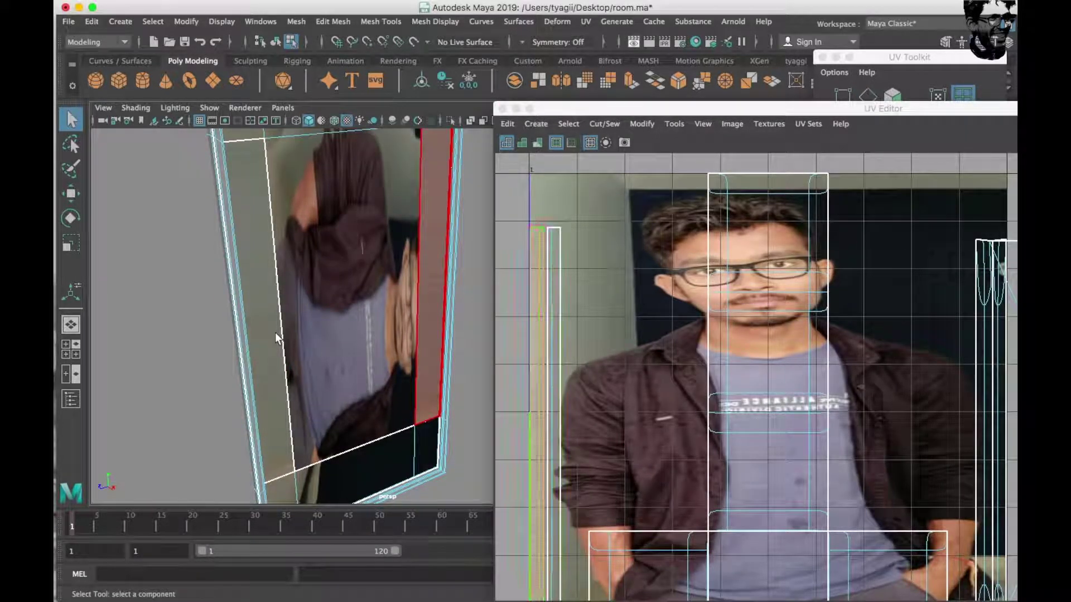
Step: Pick a single face's edges and Move and Sew along the panel's bottom edge
left_click(277, 236)
right_click_drag(277, 236, 277, 327)
left_click(266, 299)
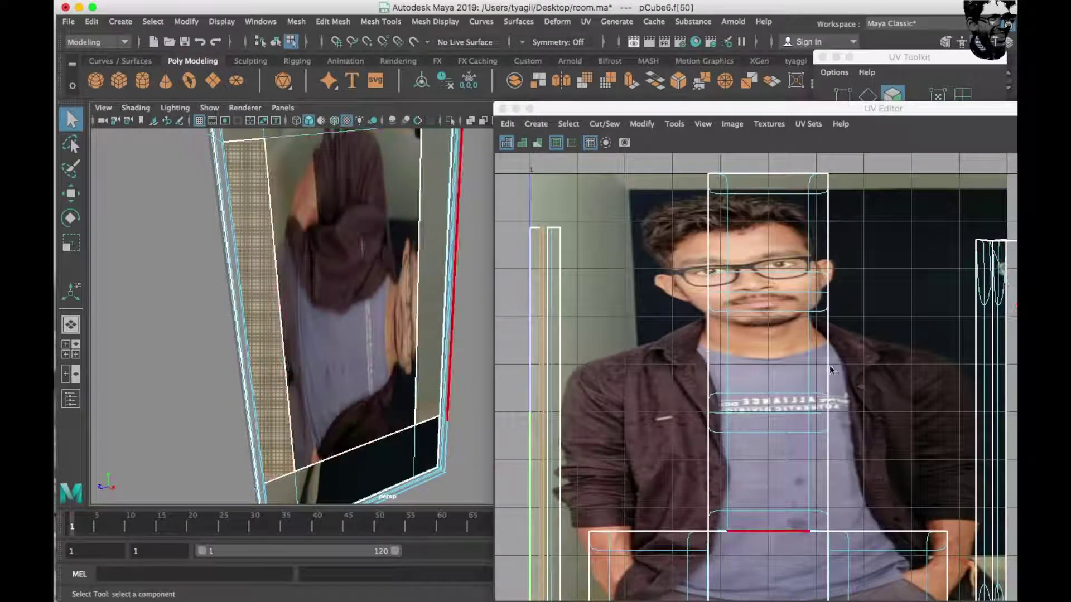
left_click(754, 306)
left_click(293, 289)
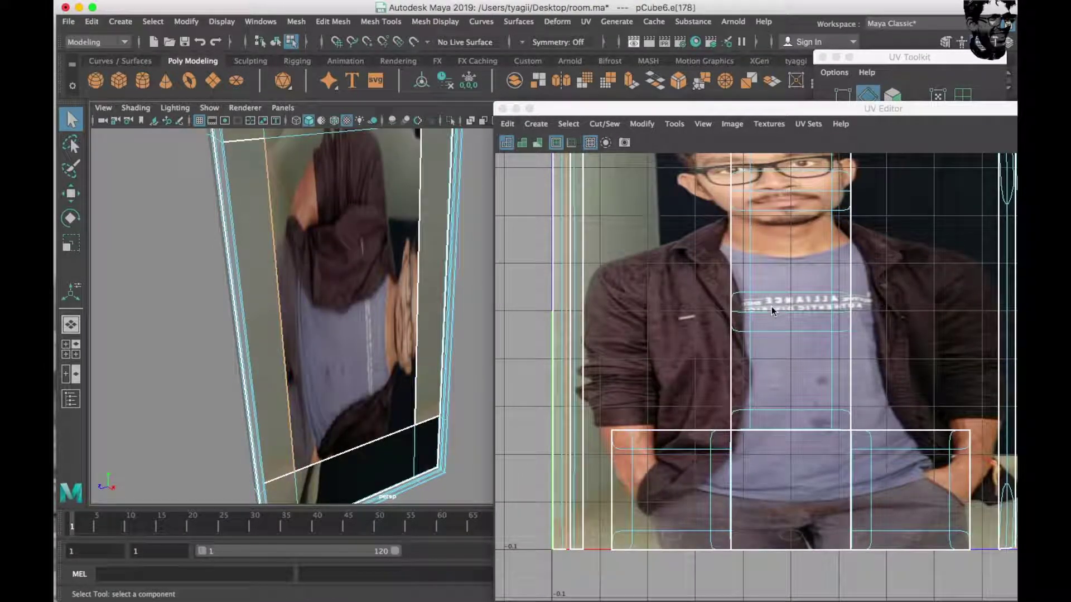
left_click(342, 458)
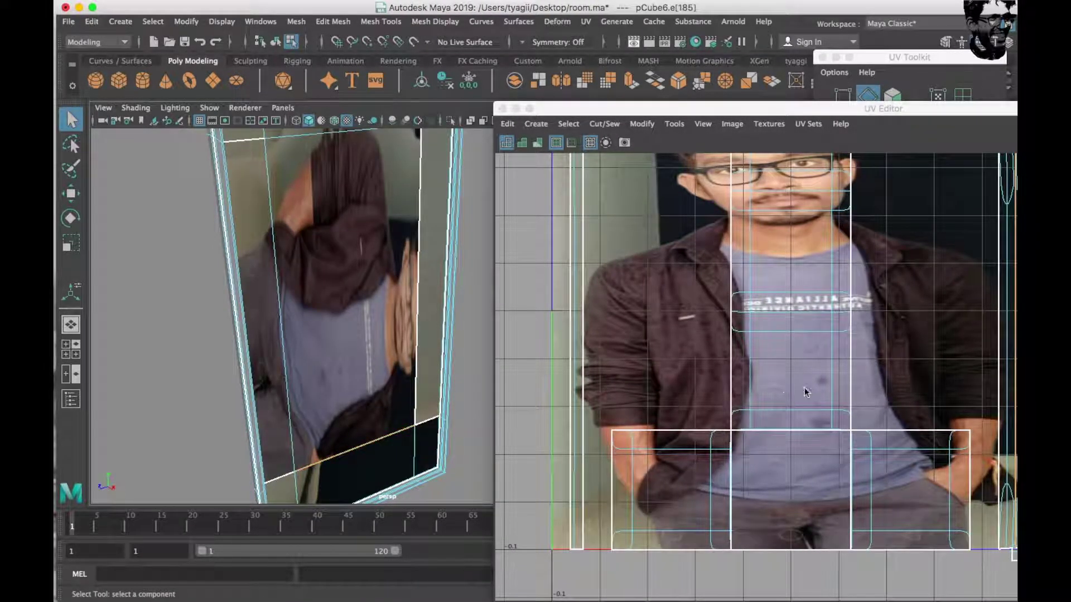
right_click_drag(807, 392, 725, 363, "shift")
Step: Move and Sew two more seam edges to join the UV pieces
left_click(430, 362)
right_click_drag(817, 389, 593, 347, "shift")
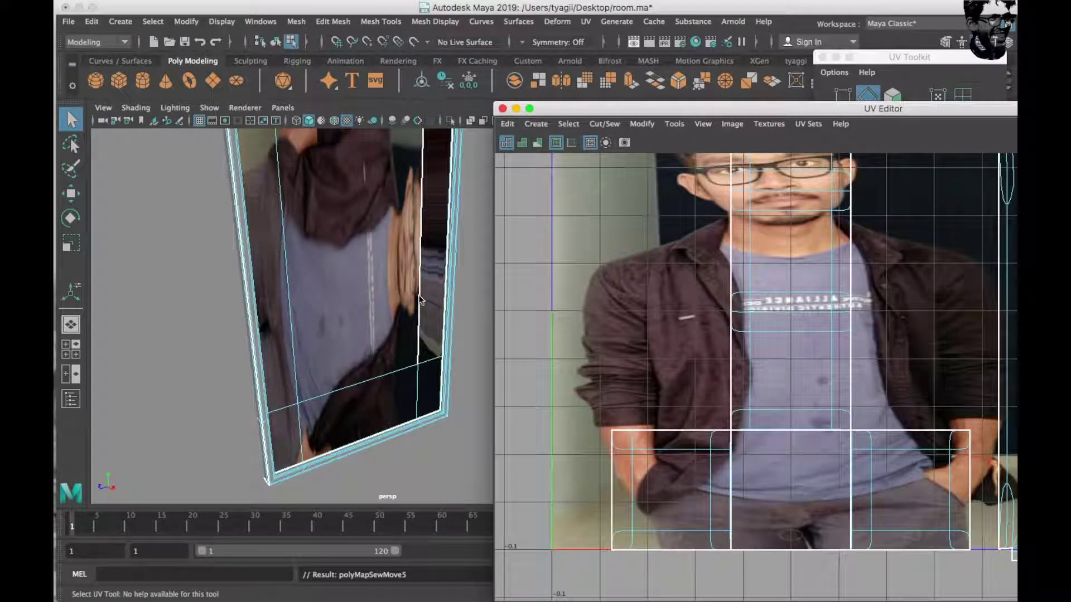
middle_click_drag(635, 295, 630, 399, "alt")
left_click_drag(390, 334, 463, 500, "alt")
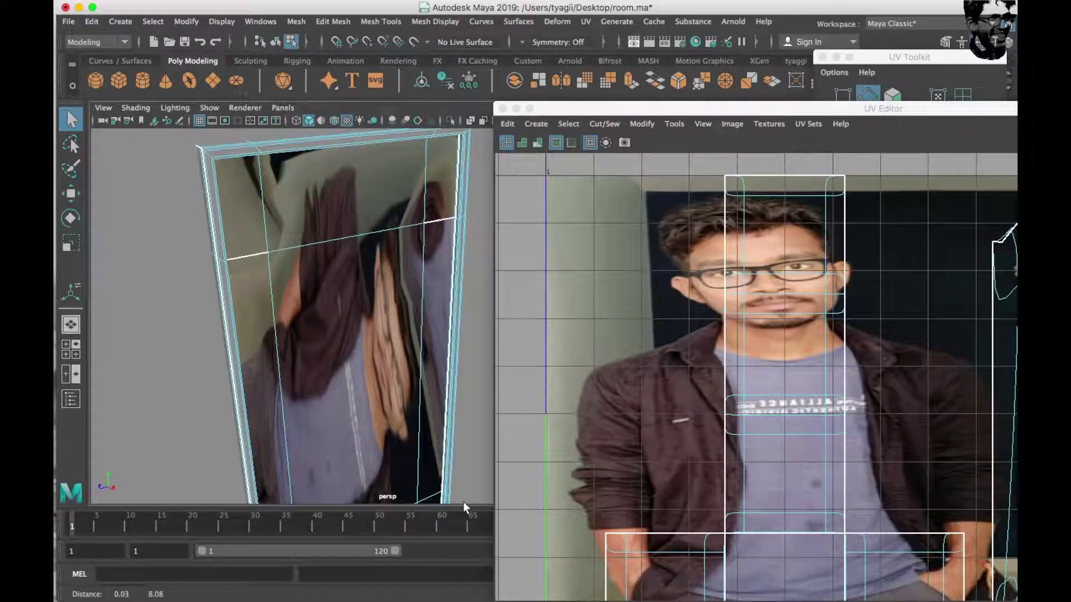
left_click(245, 256)
mouse_move(776, 402)
right_mouse_down("shift")
mouse_move(769, 366)
mouse_move(774, 401)
mouse_move(741, 404)
right_mouse_up("shift")
Step: Select the frame's front faces and their combined house-shaped UV shell
left_click(440, 218)
scroll(742, 405, "down", 2)
right_click(802, 342)
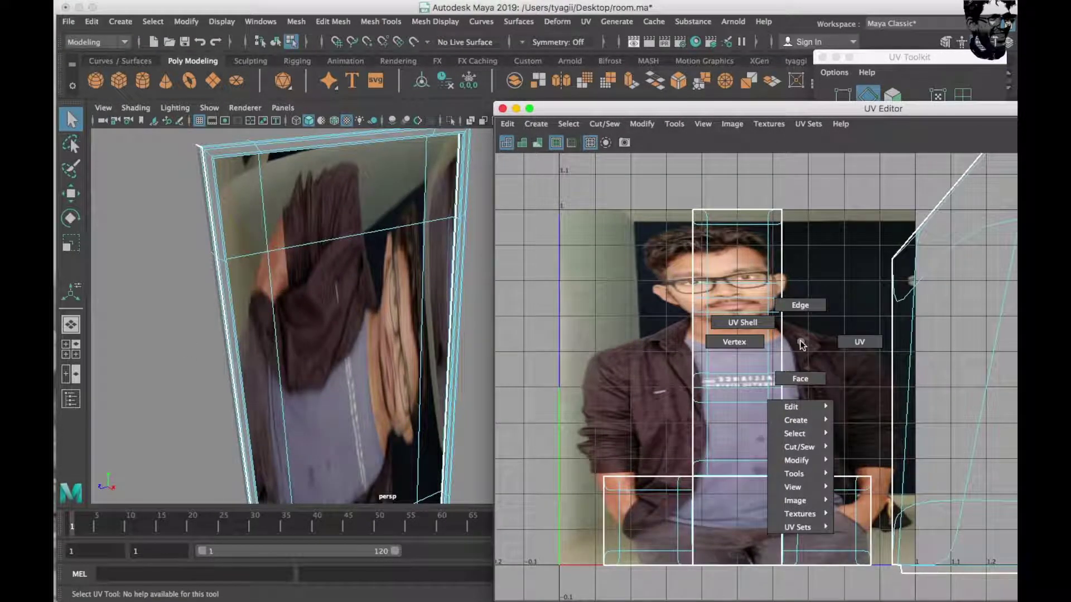
right_click_drag(816, 382, 814, 382)
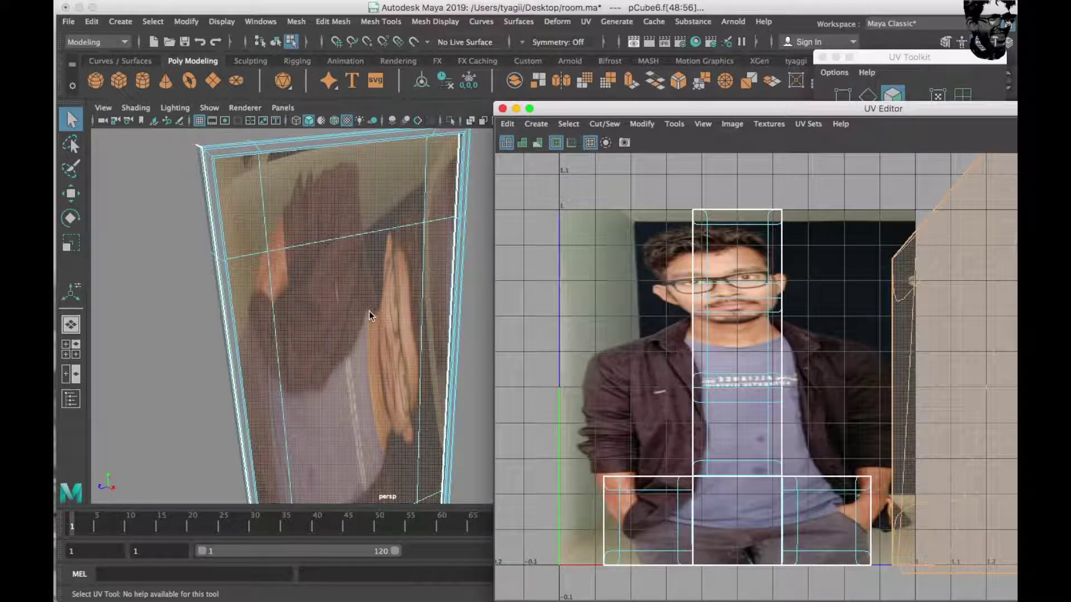
scroll(892, 354, "down", 3)
scroll(878, 378, "down", 3)
middle_click_drag(878, 379, 569, 474, "alt")
right_click_drag(686, 397, 639, 397)
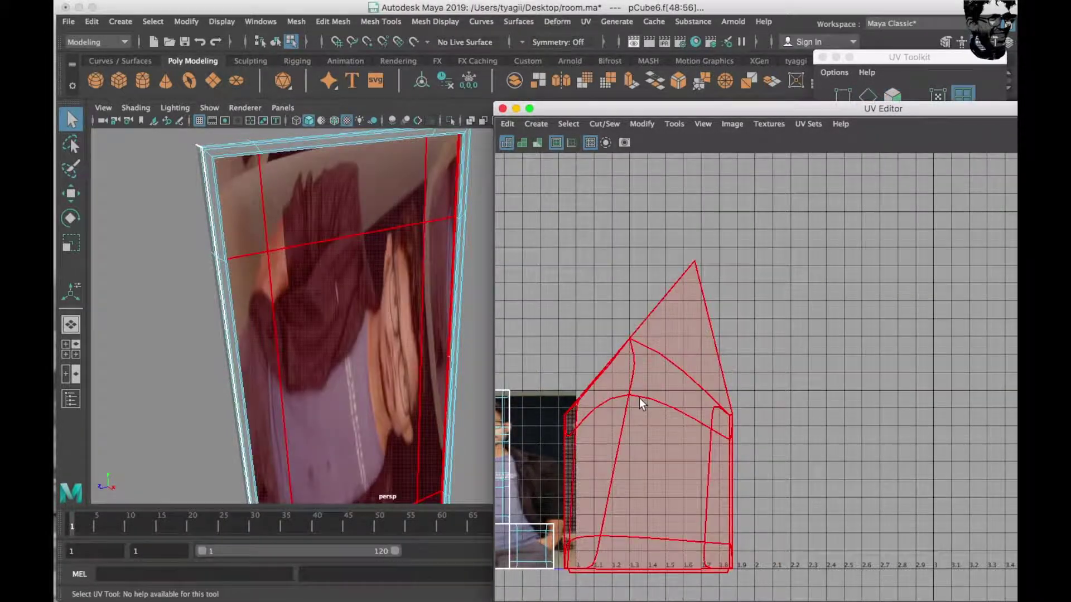
Step: Move the house-shaped UV shell and unfold it into a flat rectangle
key("w")
left_click_drag(710, 414, 939, 322)
scroll(560, 497, "down", 2)
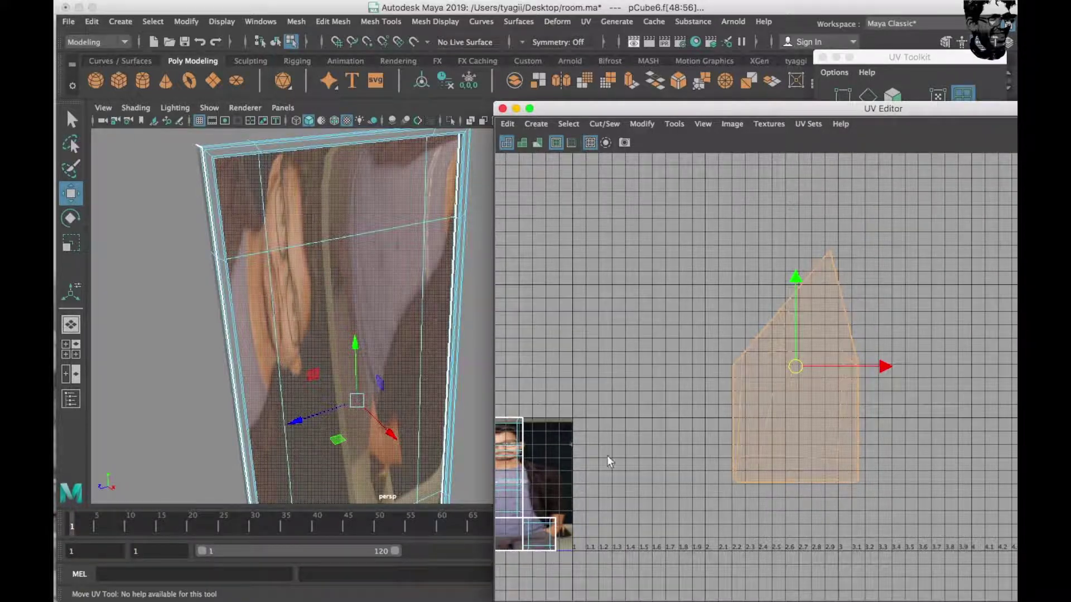
middle_click_drag(608, 461, 725, 359, "alt")
scroll(664, 411, "up", 3)
right_click_drag(663, 412, 613, 428)
left_click(660, 441)
right_click(781, 380)
left_click(748, 358)
right_click_drag(819, 282, 607, 289, "shift")
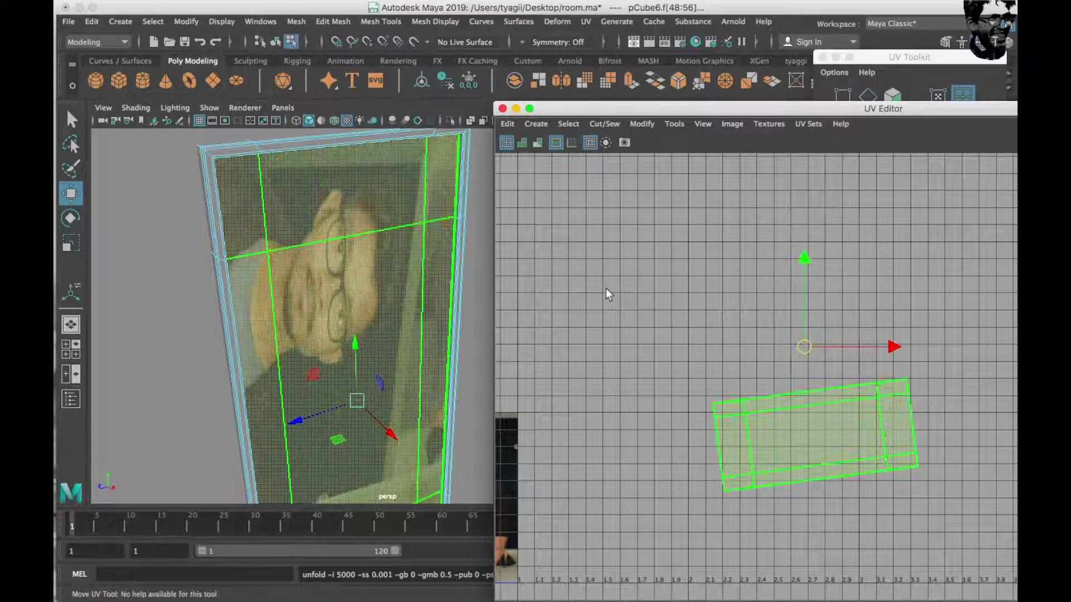
Step: Move the whole UV shell onto the photo texture and rotate it upright
middle_click_drag(606, 289, 573, 222, "alt")
scroll(739, 363, "down", 1)
mouse_move(739, 364)
middle_mouse_down("alt")
mouse_move(770, 406)
mouse_move(904, 373)
middle_mouse_up("alt")
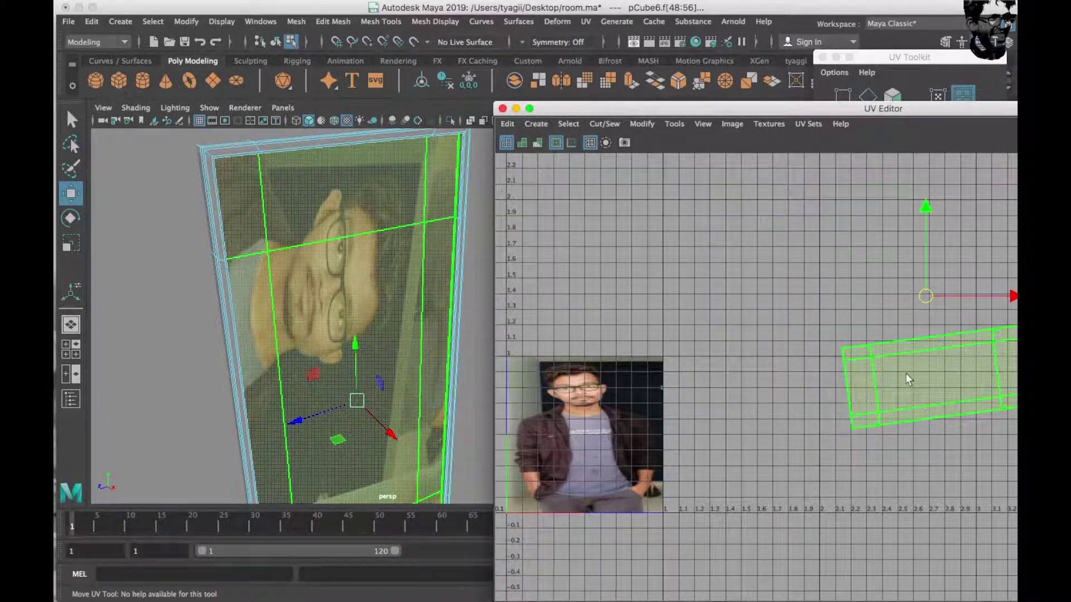
right_click(905, 374)
left_click(853, 354)
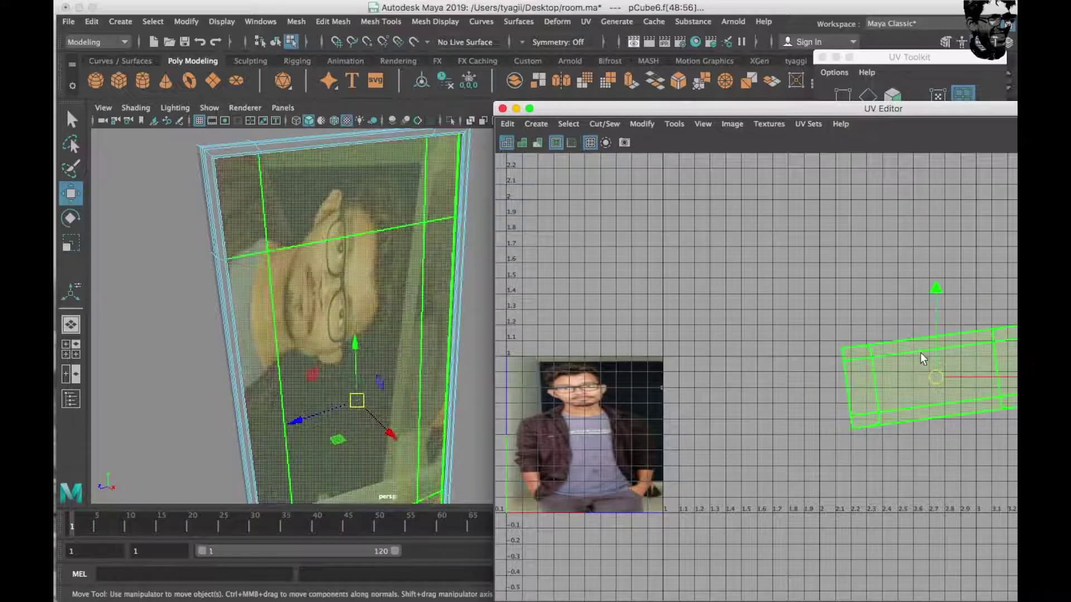
left_click_drag(909, 379, 595, 424)
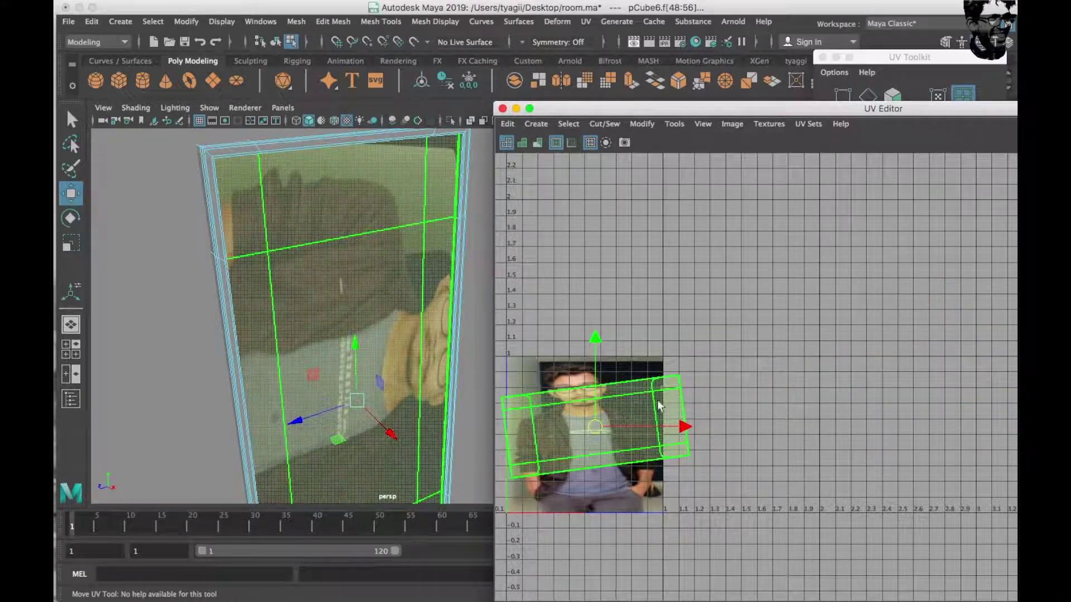
scroll(727, 340, "up", 2)
key("e")
mouse_move(729, 360)
left_mouse_down()
mouse_move(712, 334)
mouse_move(712, 439)
mouse_move(650, 460)
left_mouse_up()
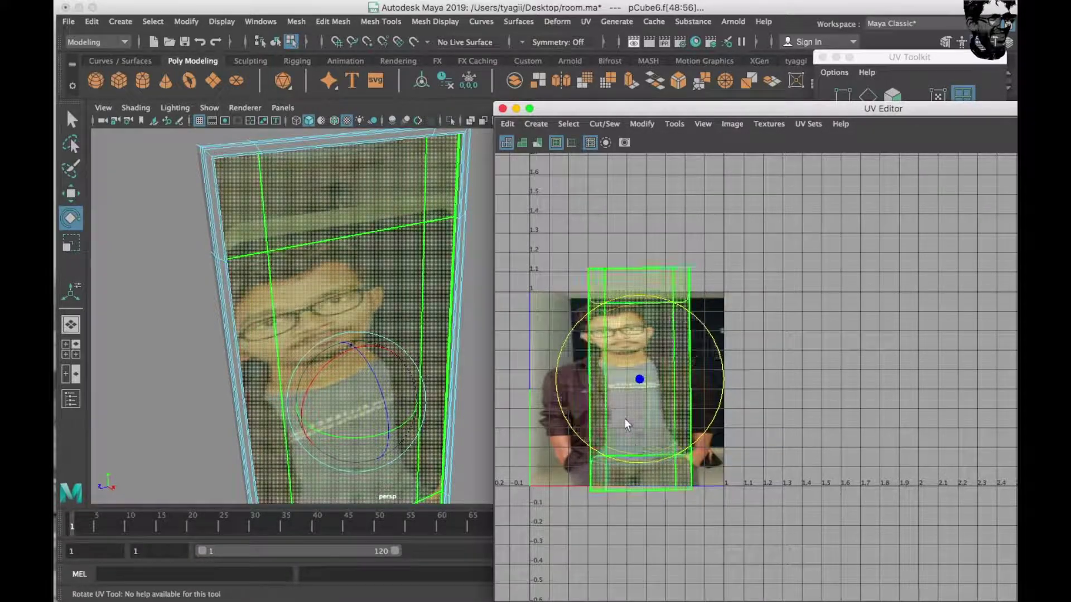
Step: Reselect the UV shell and scale it to fit the photo's width
right_click_drag(640, 371, 618, 356)
left_click(618, 356)
key("r")
left_click_drag(725, 376, 786, 375)
middle_click_drag(679, 375, 703, 333, "alt")
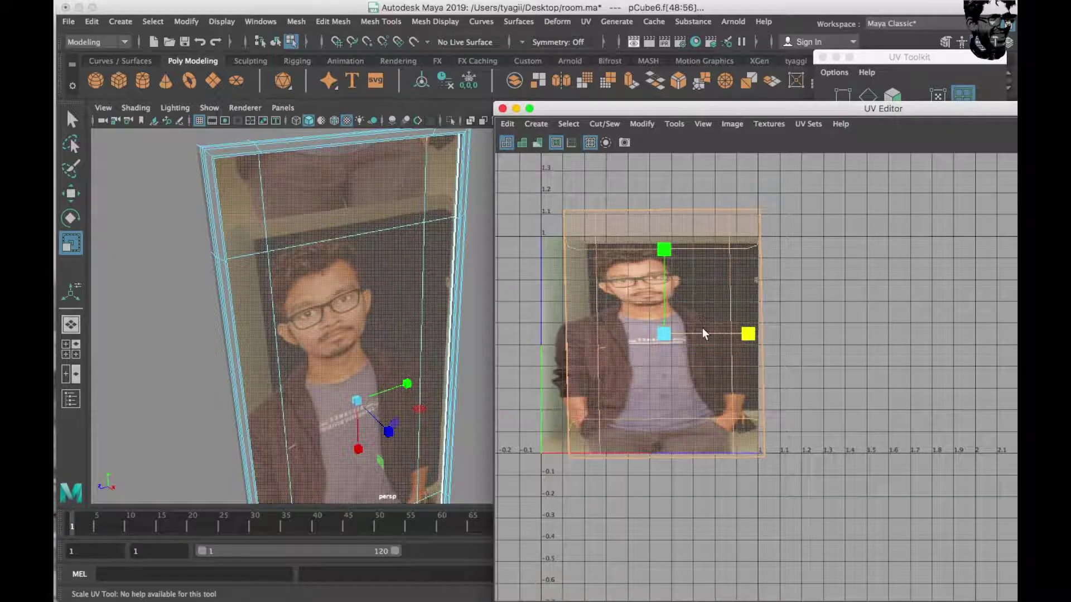
left_click_drag(761, 331, 731, 336)
middle_click_drag(730, 336, 762, 380, "alt")
Step: Switch to vertex mode and box-select the shell's outer vertices
right_click(651, 266)
right_click_drag(651, 267, 526, 268)
left_click_drag(593, 480, 587, 523)
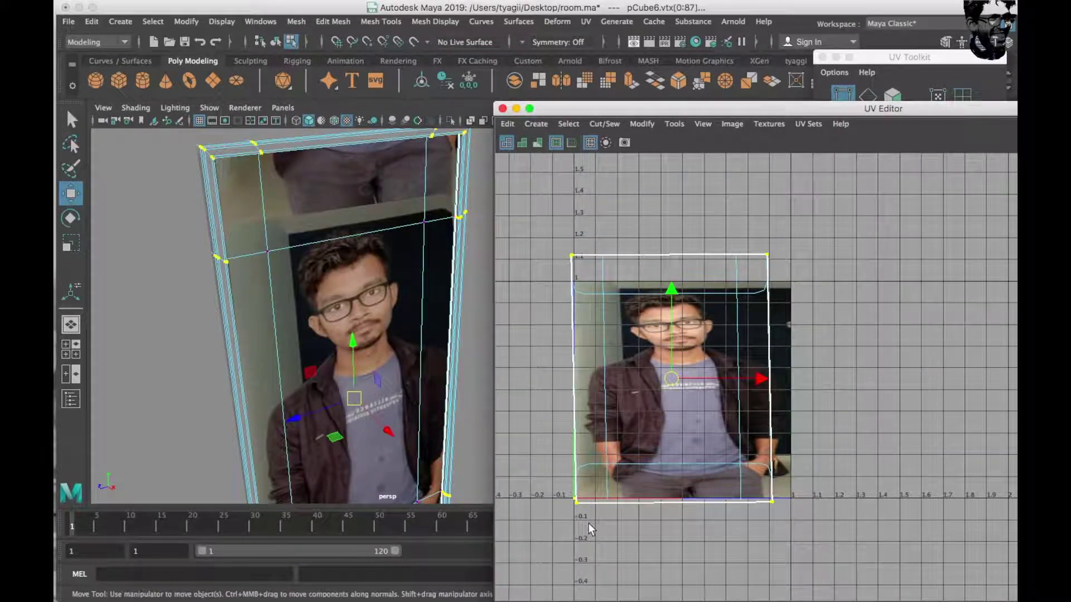
Step: Squeeze the selected UVs inward, then select the shell's faces and widen it horizontally
key("r")
left_click_drag(754, 379, 571, 383)
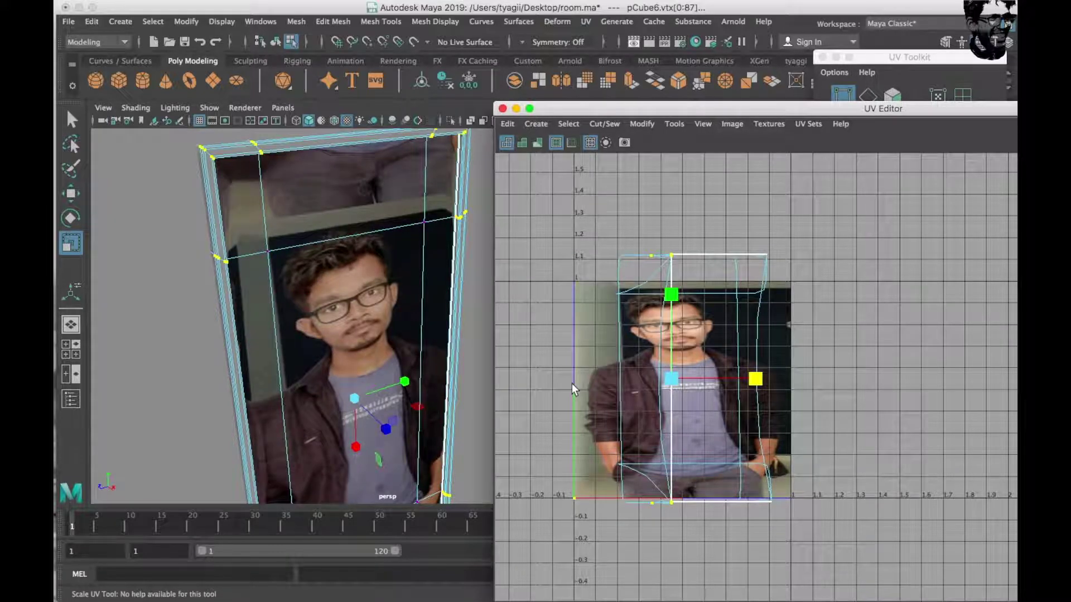
left_click_drag(741, 384, 712, 391)
key("ctrl+z")
mouse_move(719, 404)
right_mouse_down()
mouse_move(779, 326)
mouse_move(719, 440)
right_mouse_up()
right_click_drag(745, 361, 662, 343)
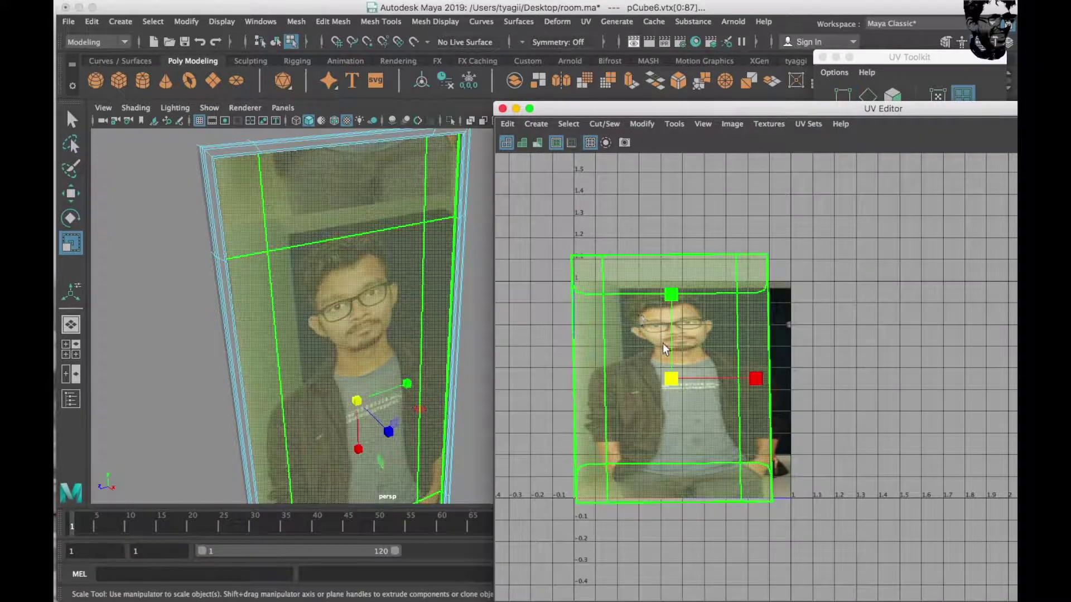
left_click_drag(757, 375, 777, 373)
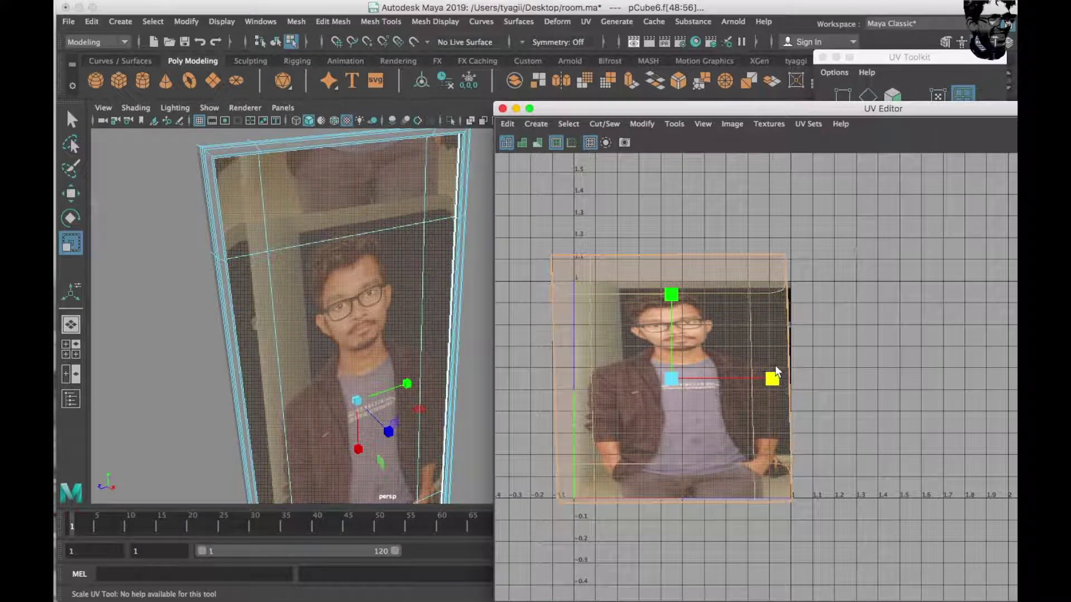
Step: Select a corner of the UV shell and move the top corner UVs down
scroll(695, 317, "up", 5)
scroll(725, 346, "up", 3)
right_click_drag(758, 371, 758, 341)
right_click_drag(758, 398, 737, 406)
left_click_drag(737, 406, 812, 447)
key("w")
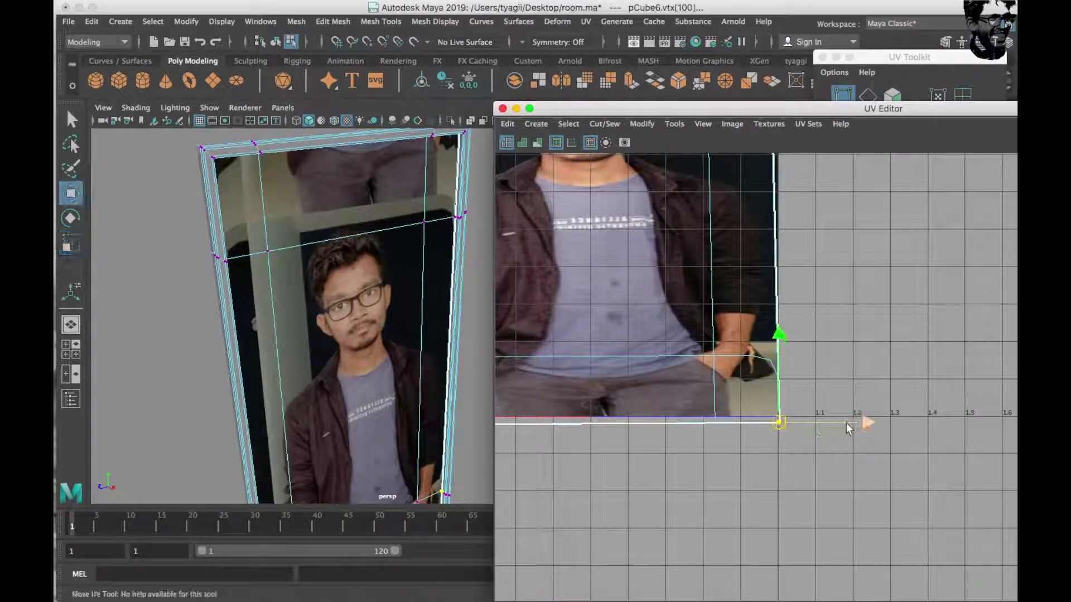
middle_click_drag(747, 223, 733, 438, "alt")
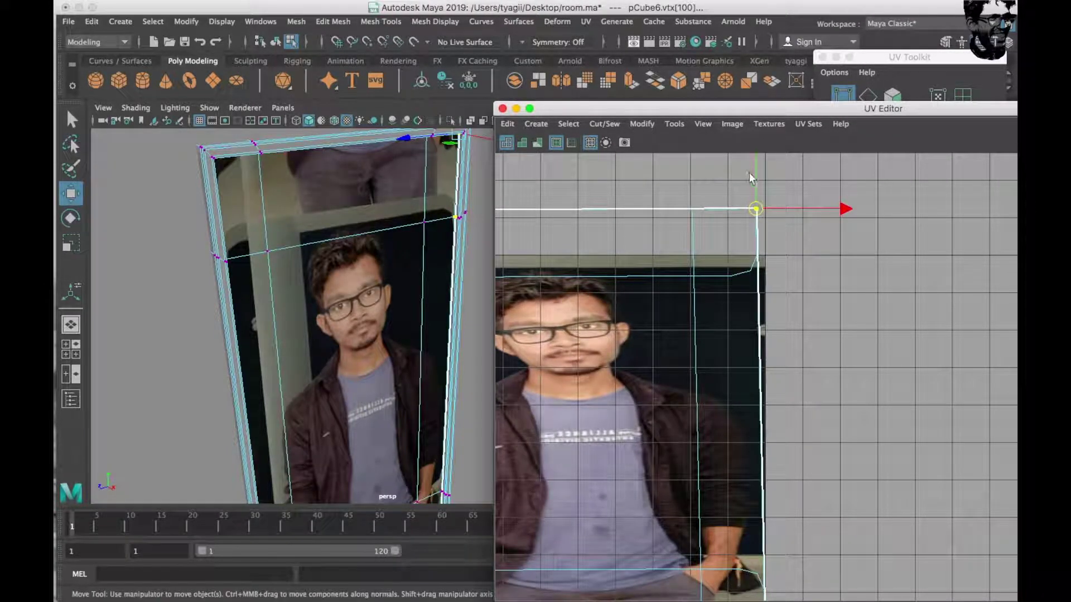
mouse_move(755, 189)
left_mouse_down()
mouse_move(758, 226)
mouse_move(759, 139)
left_mouse_up()
Step: Inspect the UV layout with smooth mesh preview toggled, undoing a right-edge UV edit
scroll(802, 311, "down", 3)
scroll(802, 312, "down", 2)
key("w")
scroll(693, 447, "up", 3)
scroll(712, 447, "up", 2)
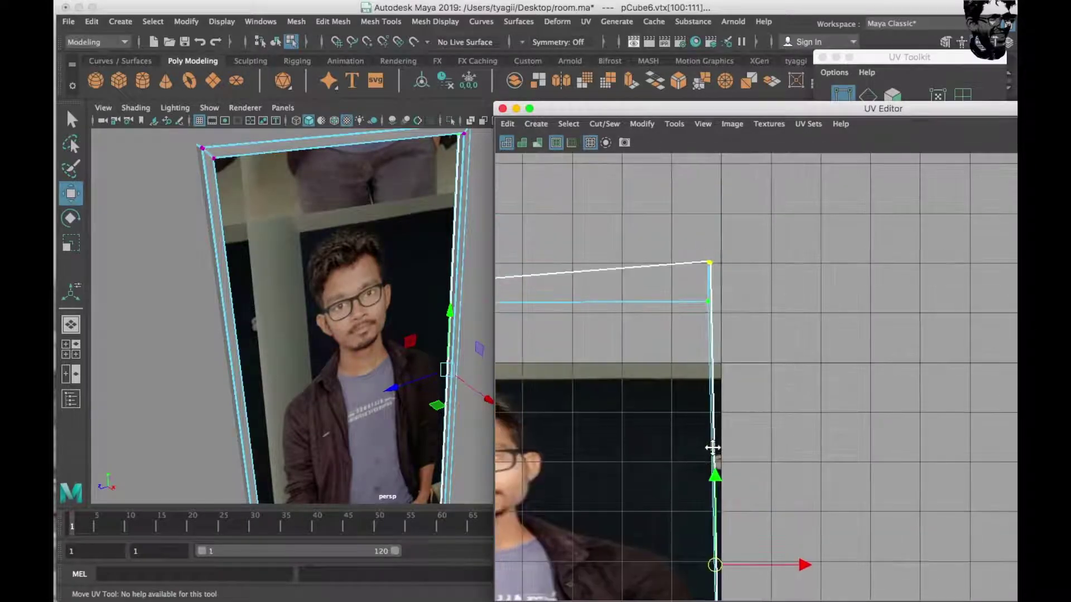
scroll(724, 350, "up", 2)
scroll(737, 467, "up", 2)
scroll(737, 467, "up", 1)
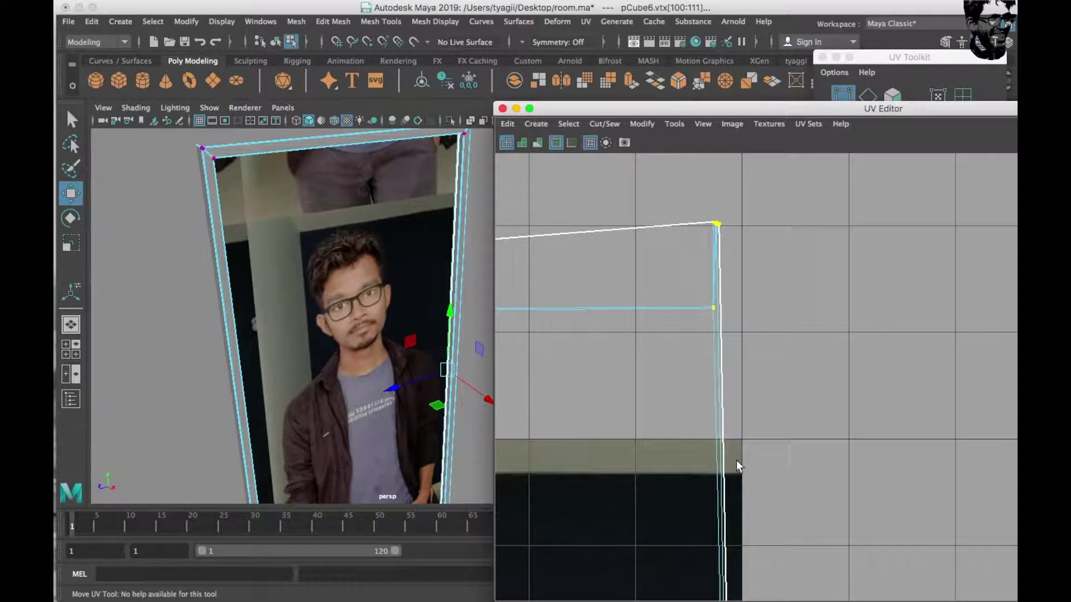
key("3")
scroll(738, 427, "down", 2)
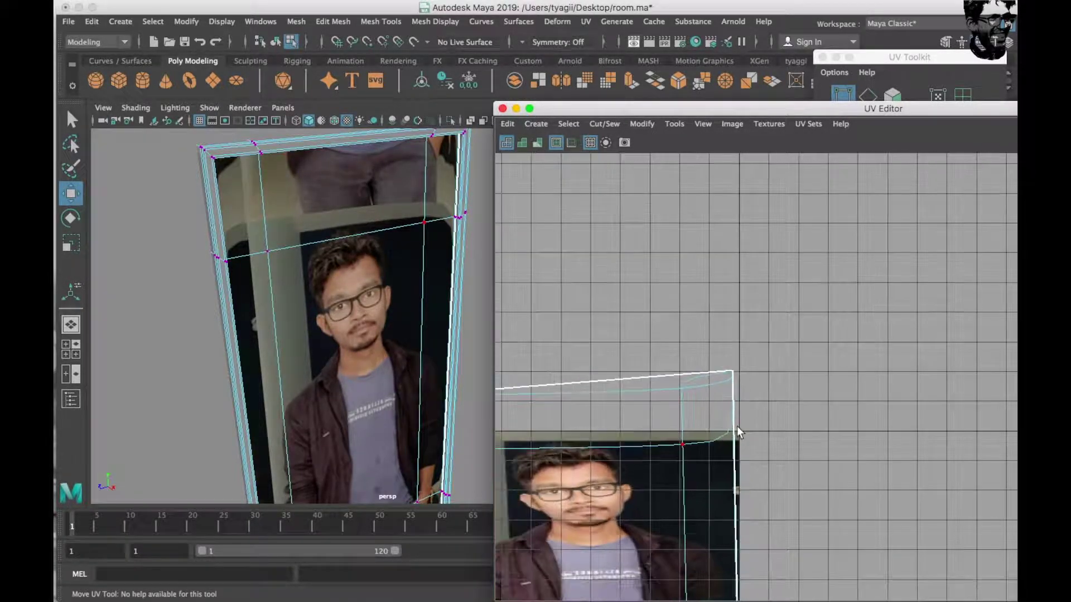
left_click(738, 427)
key("ctrl+z")
Step: Select all faces of the UV shell and trial a slight narrowing, then undo it
scroll(766, 347, "down", 1)
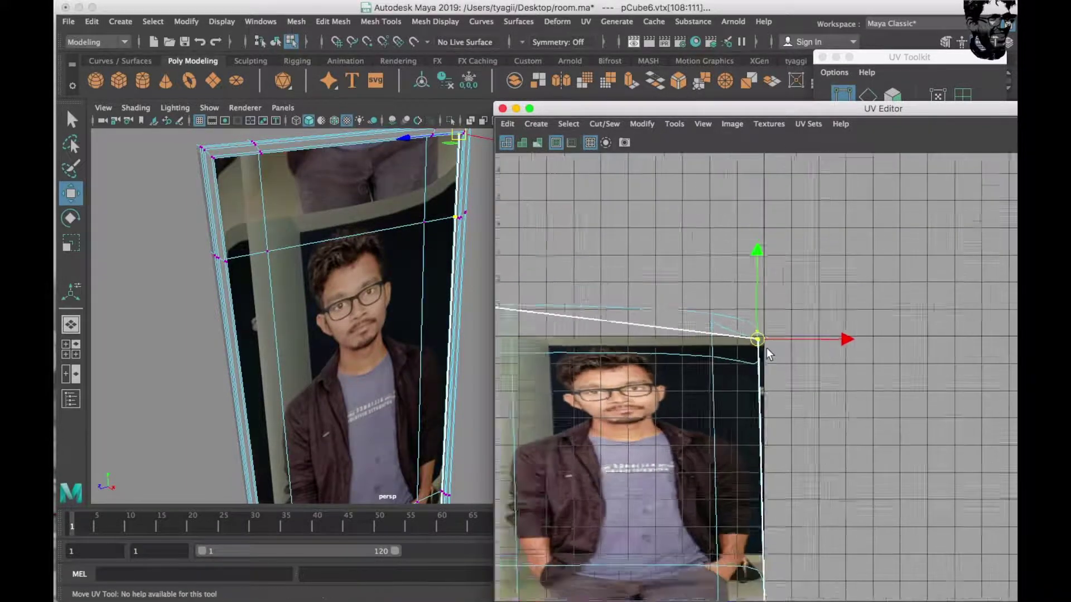
scroll(766, 347, "down", 2)
scroll(766, 347, "down", 1)
scroll(767, 396, "down", 1)
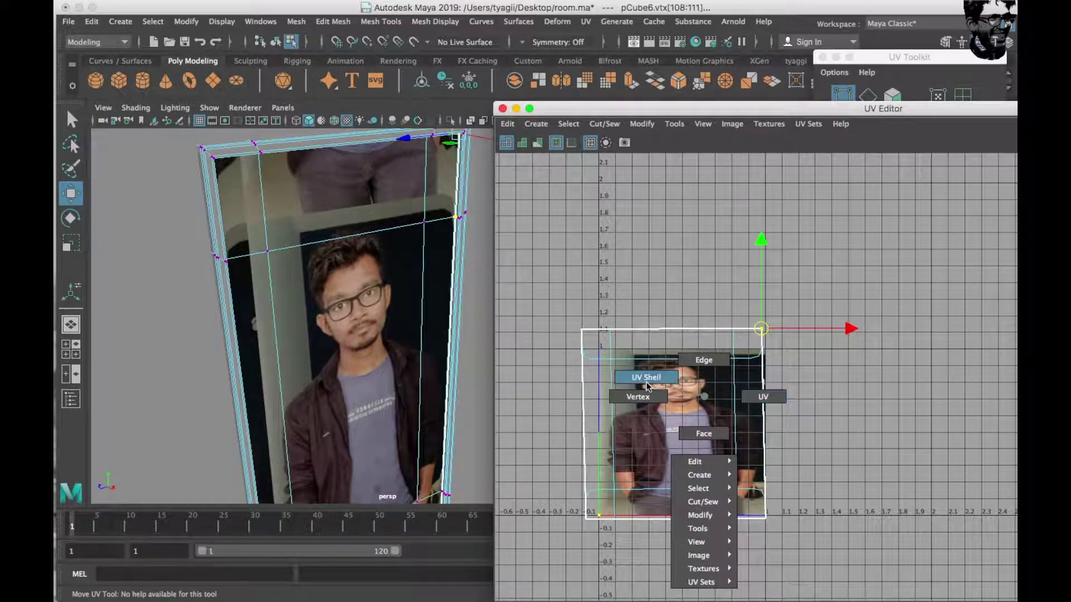
right_click_drag(704, 396, 669, 396)
key("r")
left_click_drag(756, 424, 742, 424)
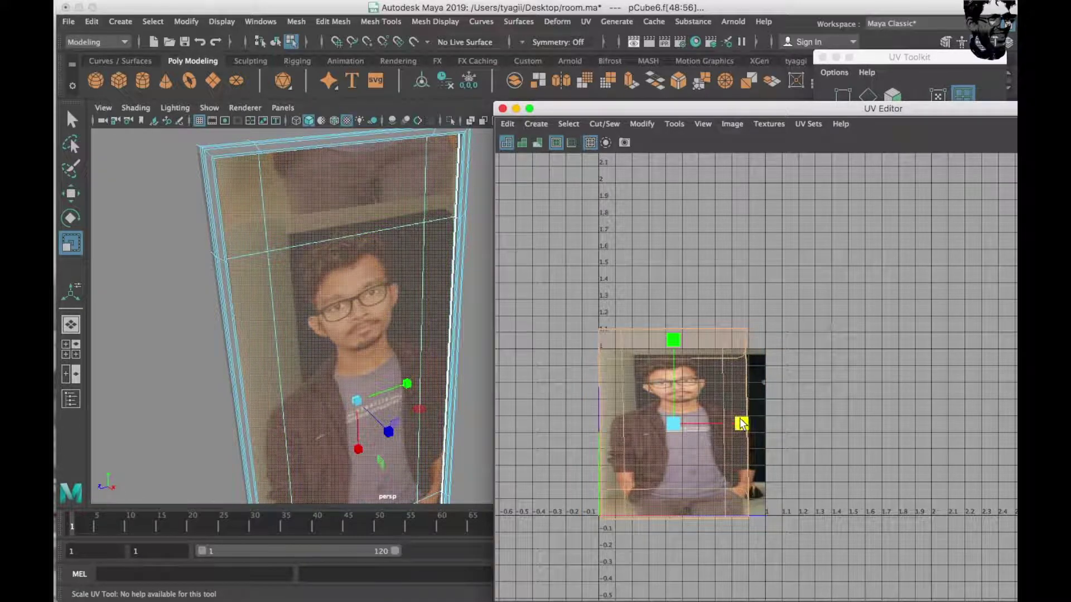
key("ctrl+z")
Step: Shorten the UV shell vertically and nudge it into its final position over the photo
key("r")
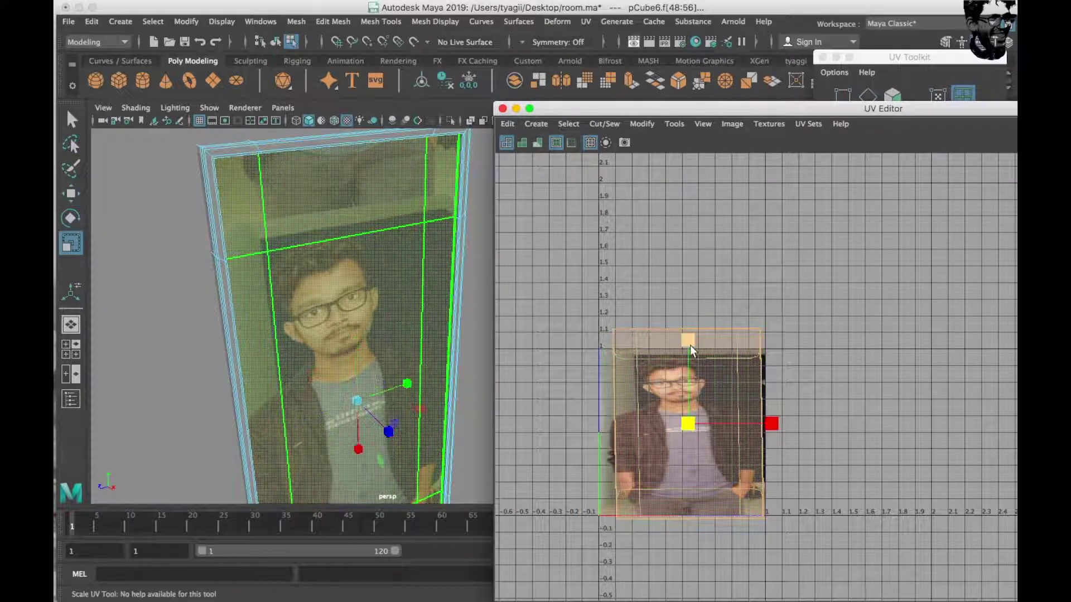
left_click_drag(691, 354, 691, 360)
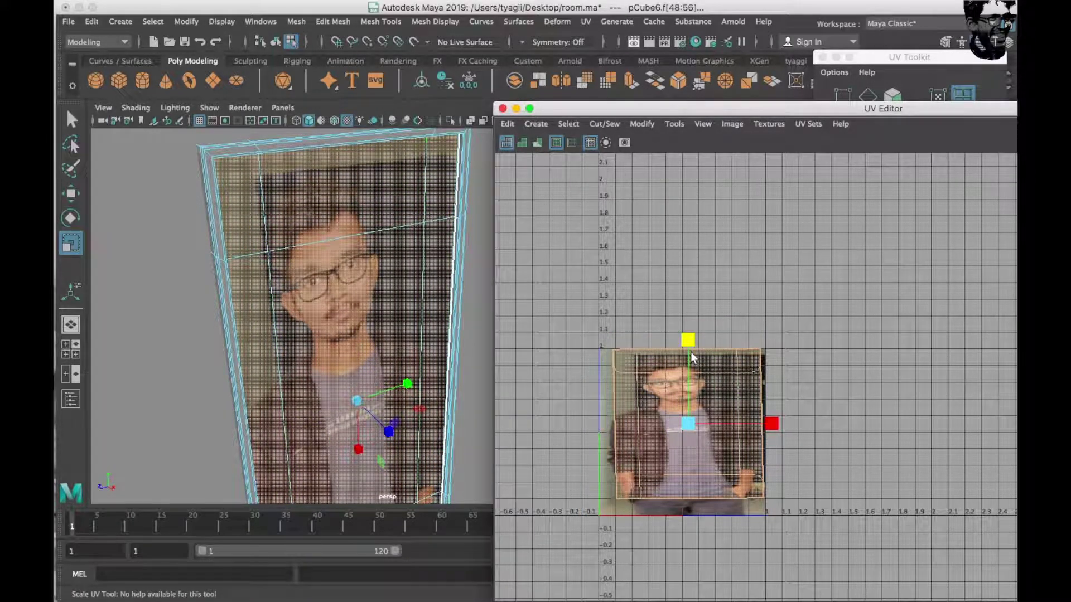
key("w")
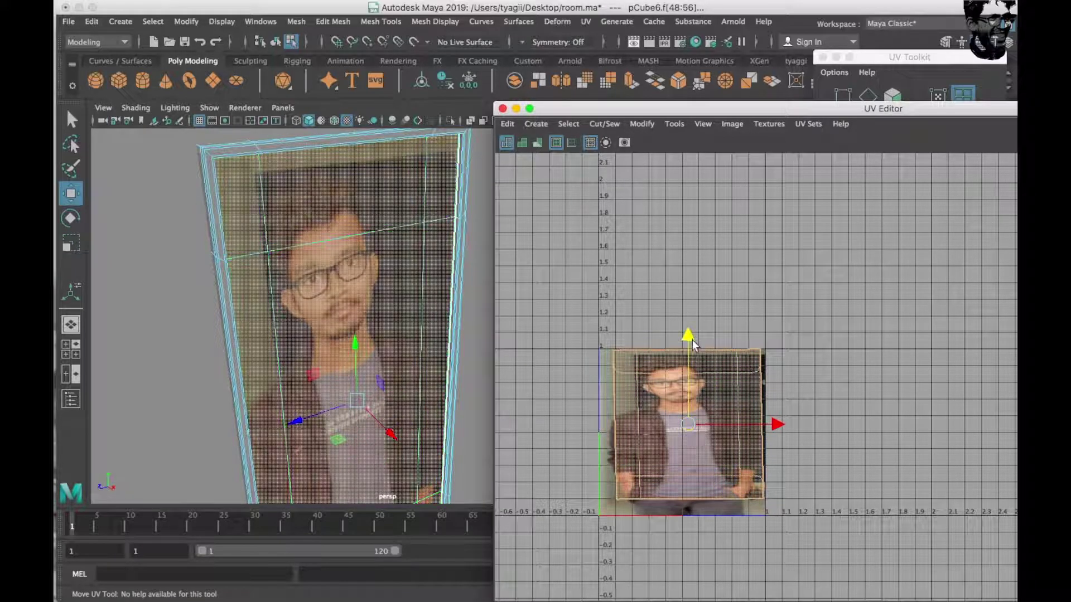
left_click_drag(760, 426, 753, 428)
right_click_drag(711, 382, 760, 383)
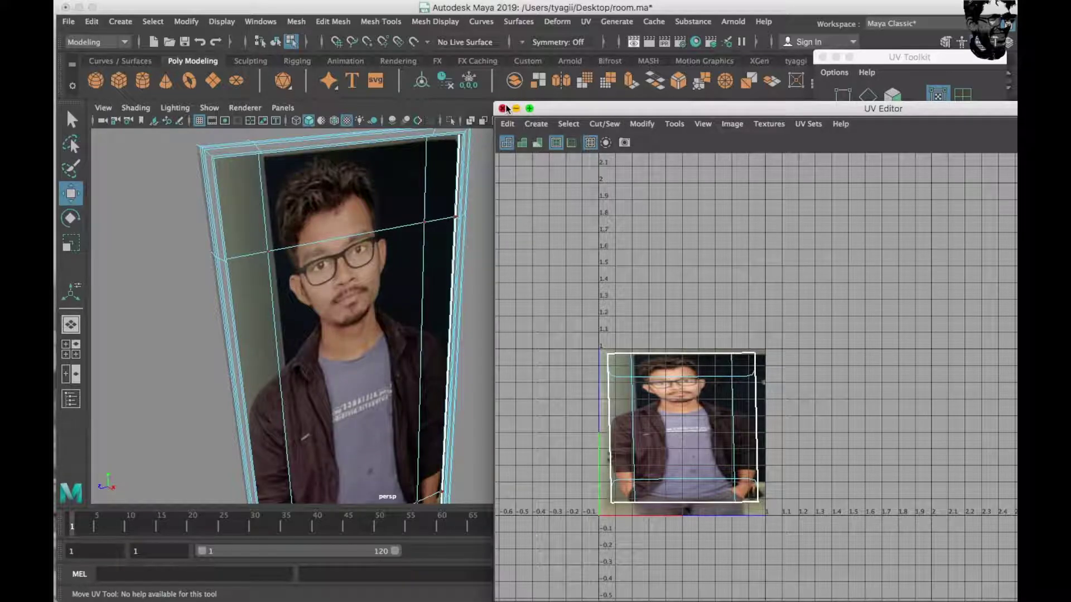
Step: Close the UV Editor, UV Toolkit and Hypershade windows
left_click(503, 108)
left_click(822, 57)
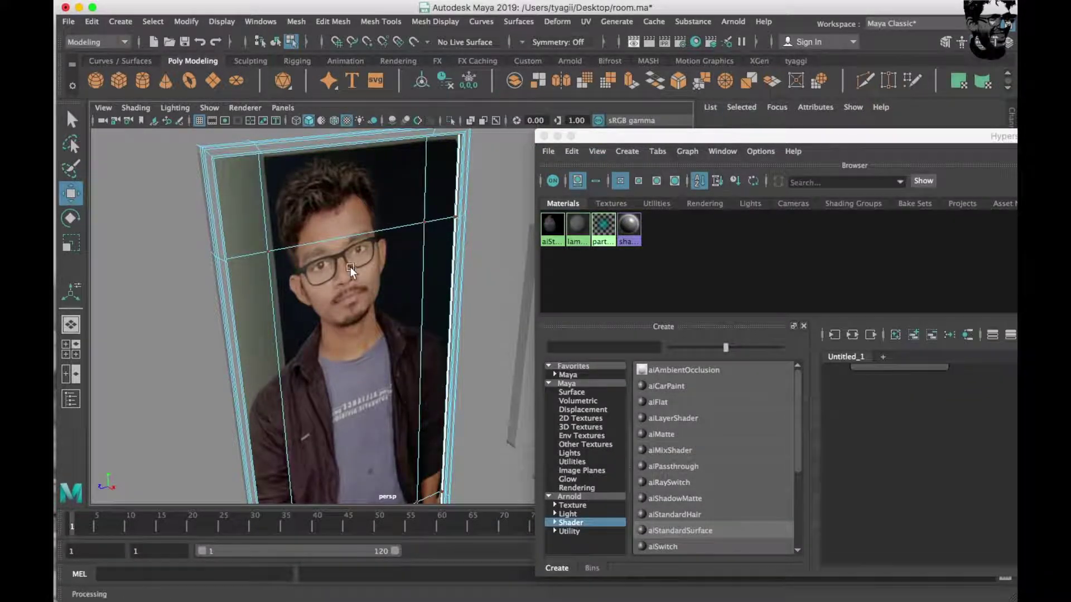
left_click_drag(350, 267, 333, 236, "alt")
scroll(371, 305, "down", 3)
scroll(391, 251, "up", 3)
left_click(543, 135)
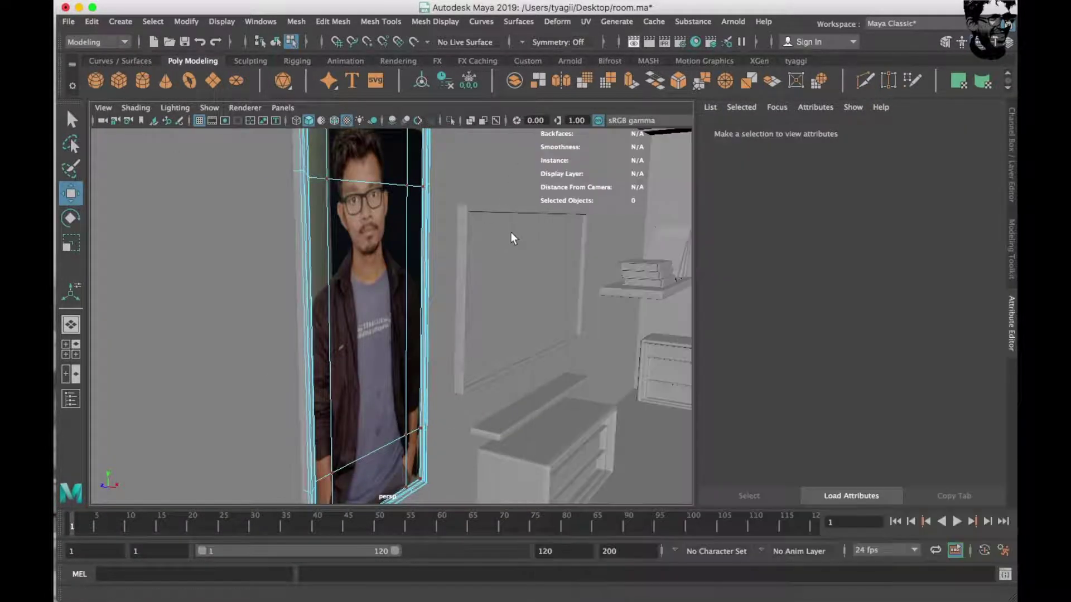
Step: Select the photo screen and set its aiStandardSurface1 Emission Weight to 0.287
left_click(508, 245)
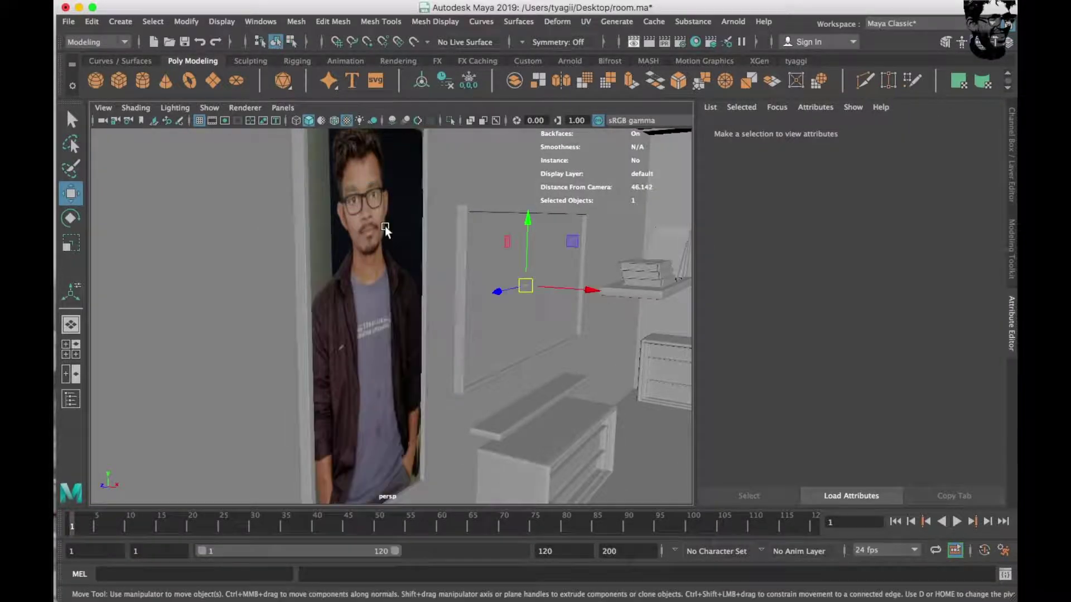
left_click(385, 226)
key("ctrl+a")
left_click(997, 130)
left_click(937, 130)
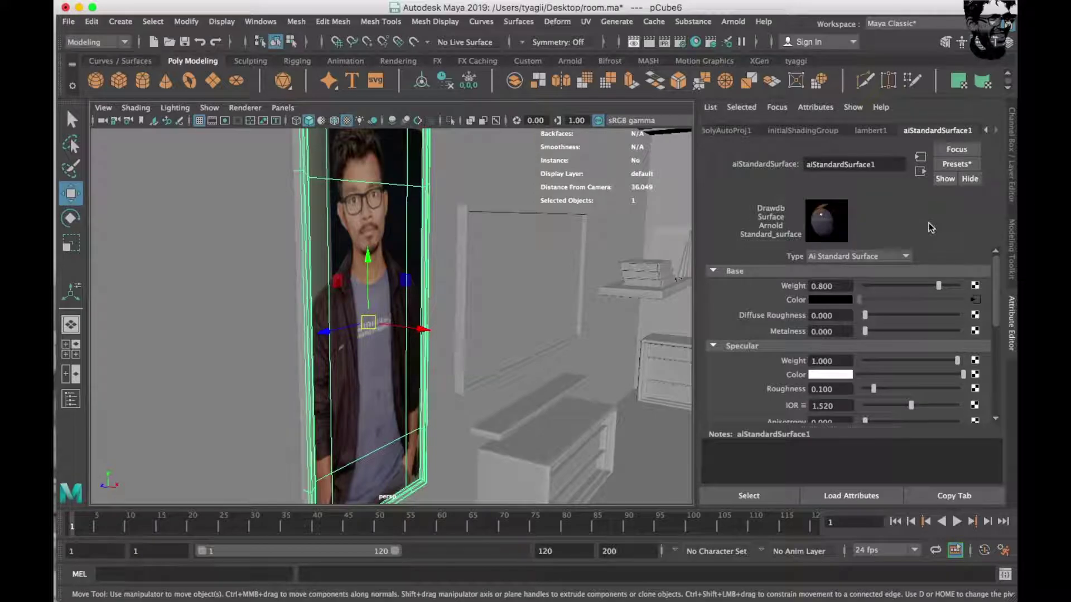
scroll(899, 312, "down", 10)
left_click(742, 305)
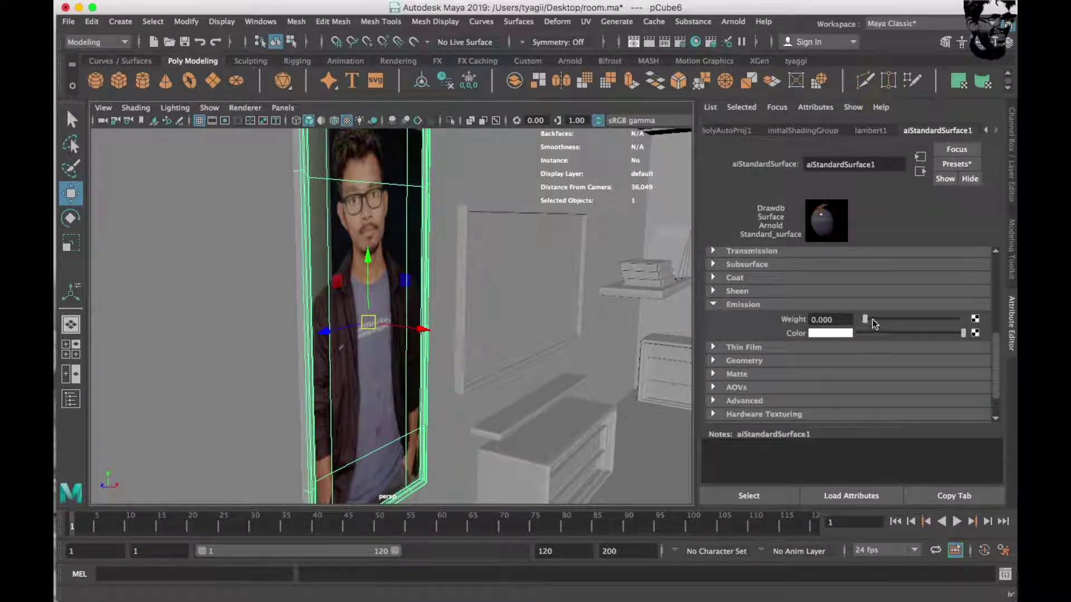
left_click_drag(873, 315, 910, 323)
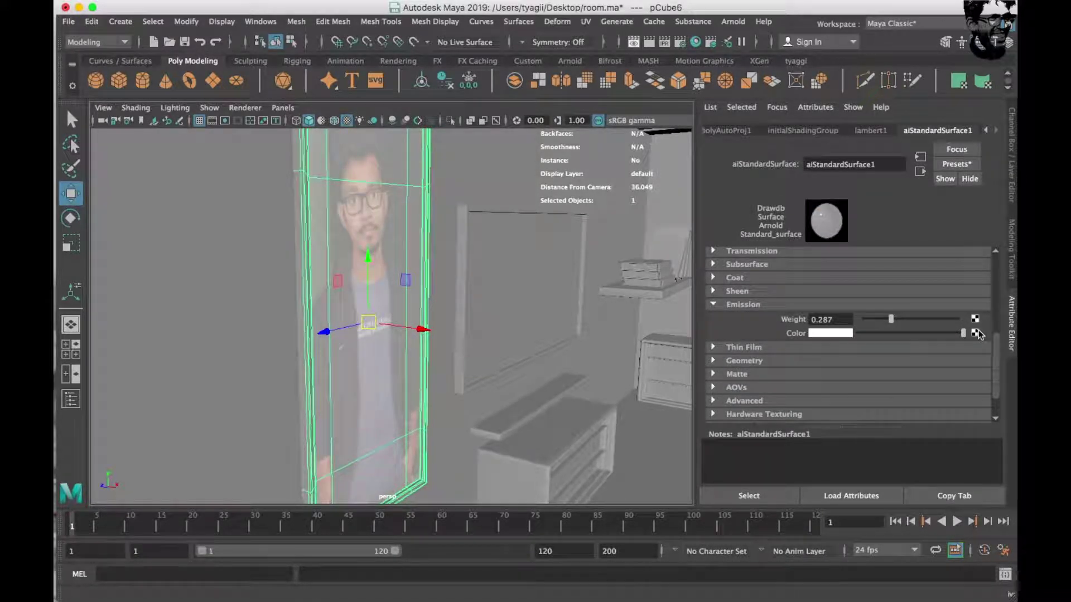
Step: Map a File texture of the portrait photo to Emission Color and open Render View
left_click(974, 333)
left_click(514, 212)
left_click(978, 313)
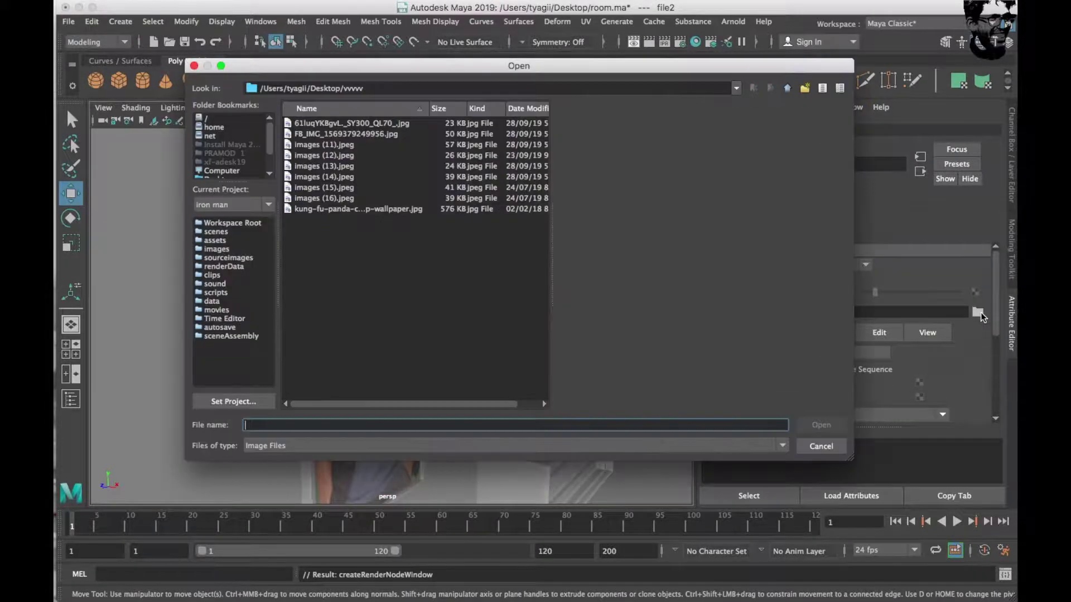
left_click(220, 153)
double_click(313, 212)
left_click(333, 134)
left_click(817, 425)
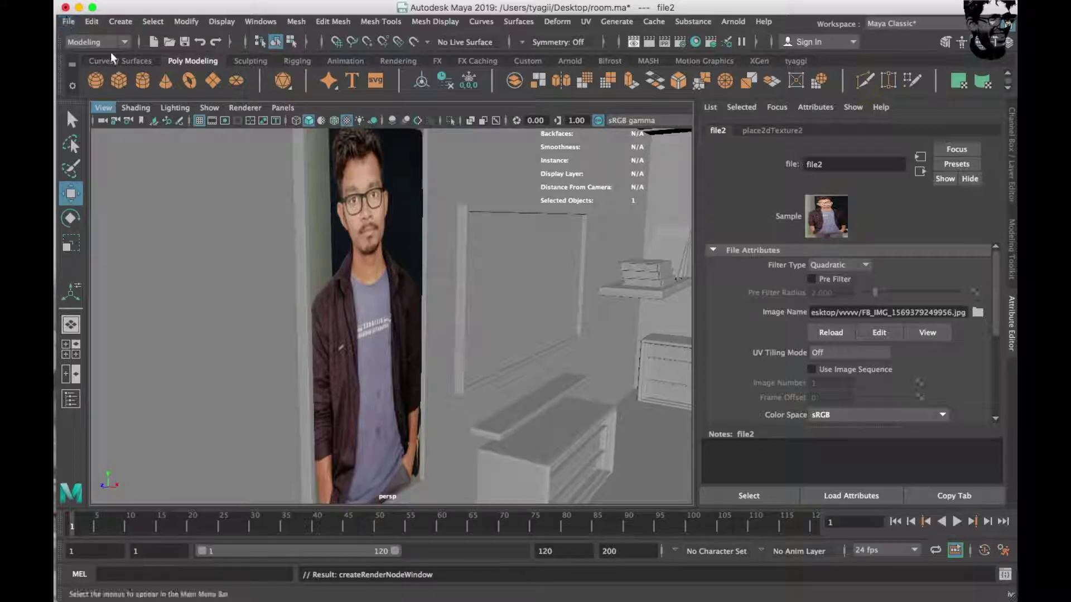
left_click(649, 41)
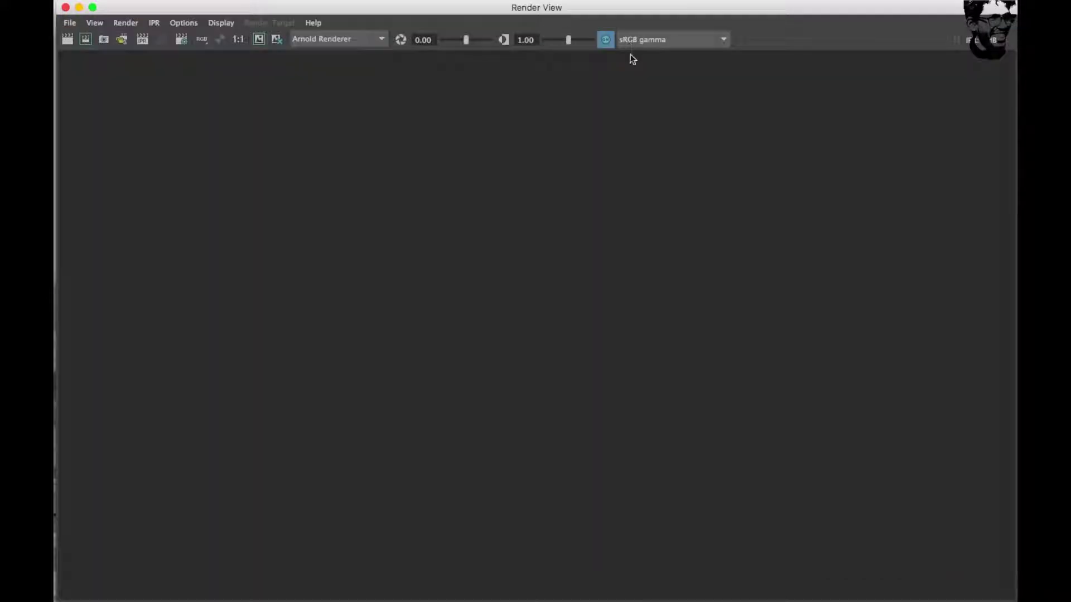
Step: Redo the Arnold render from camera1, check the portrait panel, and close Render View
left_click(69, 41)
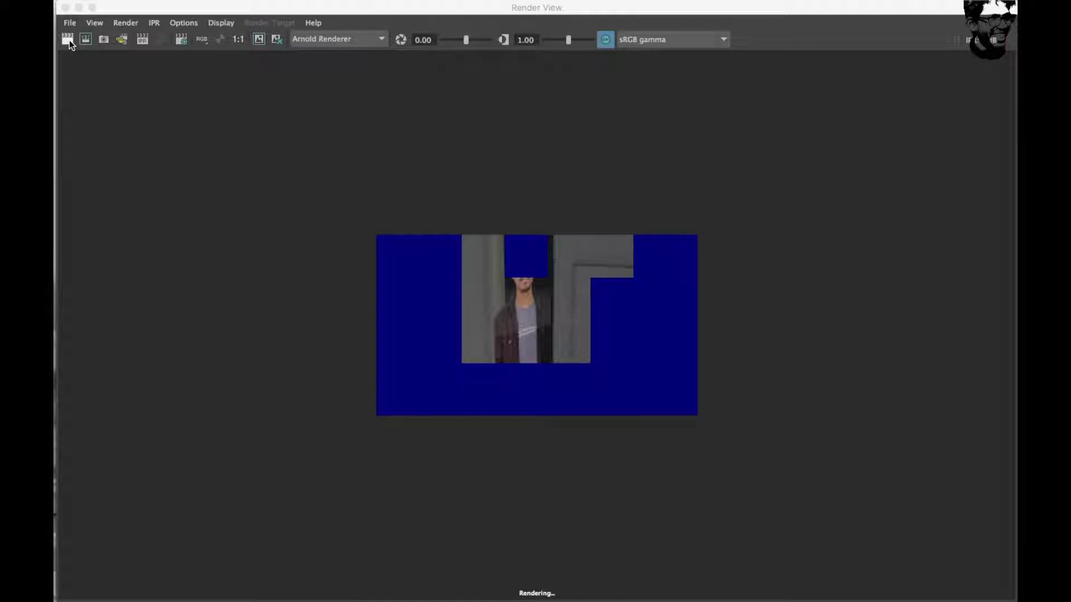
left_click(125, 22)
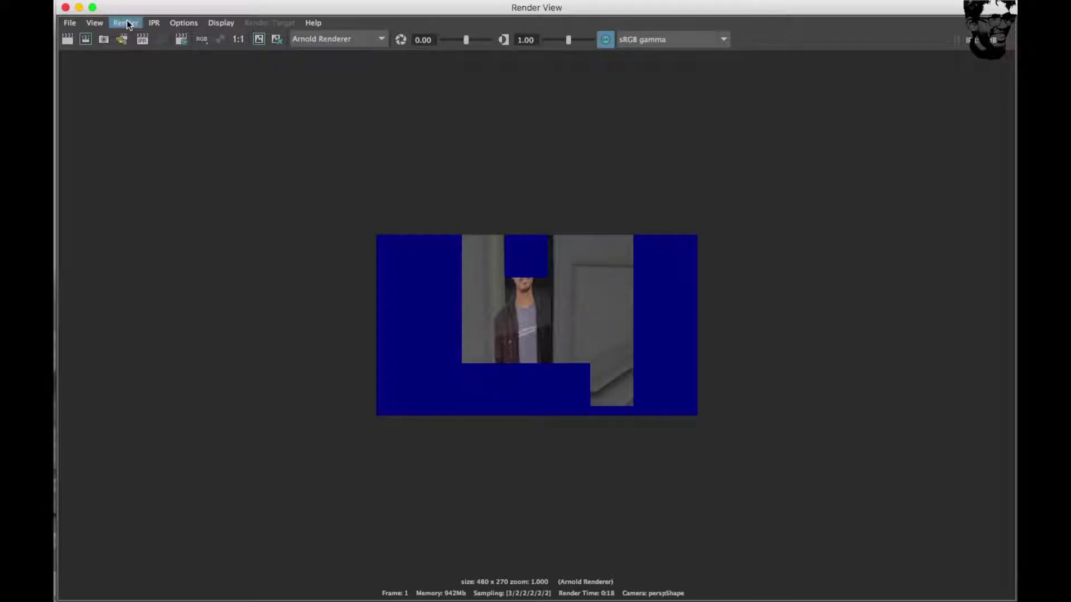
mouse_move(125, 22)
left_click(305, 123)
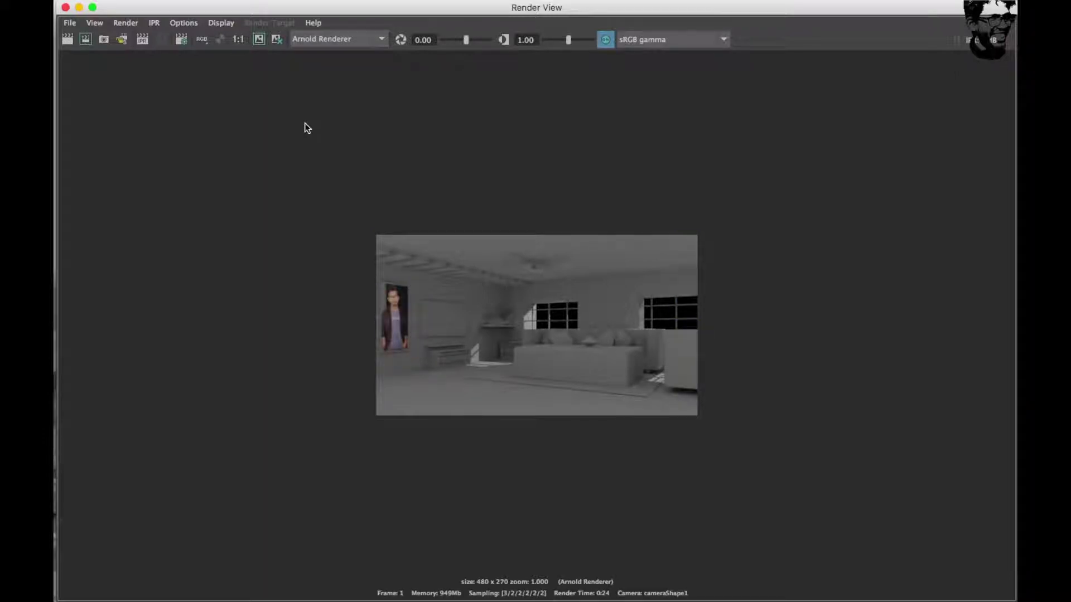
left_click(66, 7)
scroll(434, 272, "down", 5)
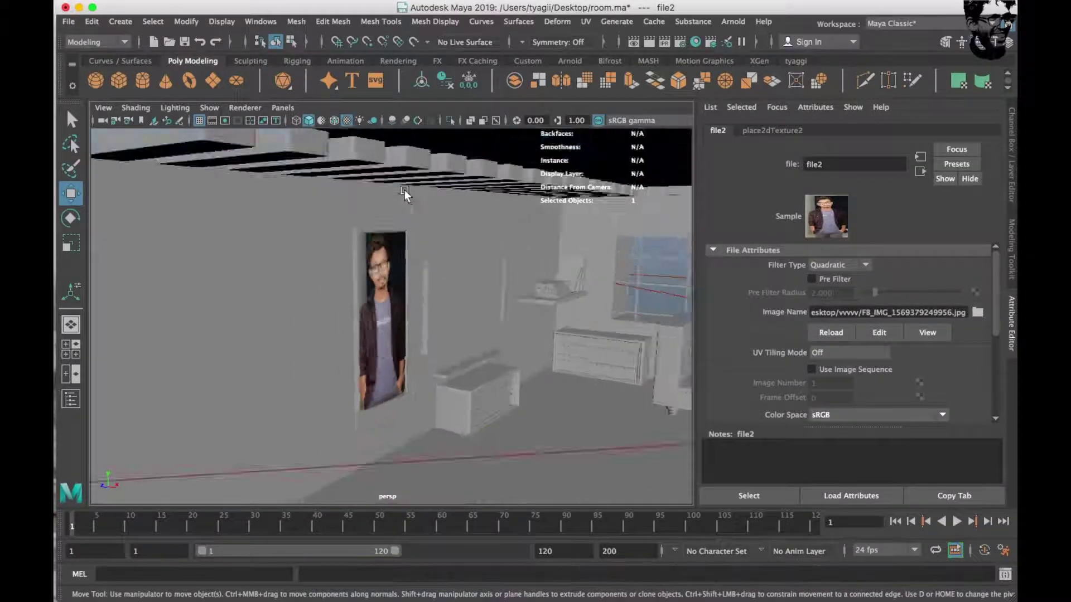
Step: Create a new aiStandardSurface material in Hypershade
scroll(440, 246, "up", 3)
left_click(695, 41)
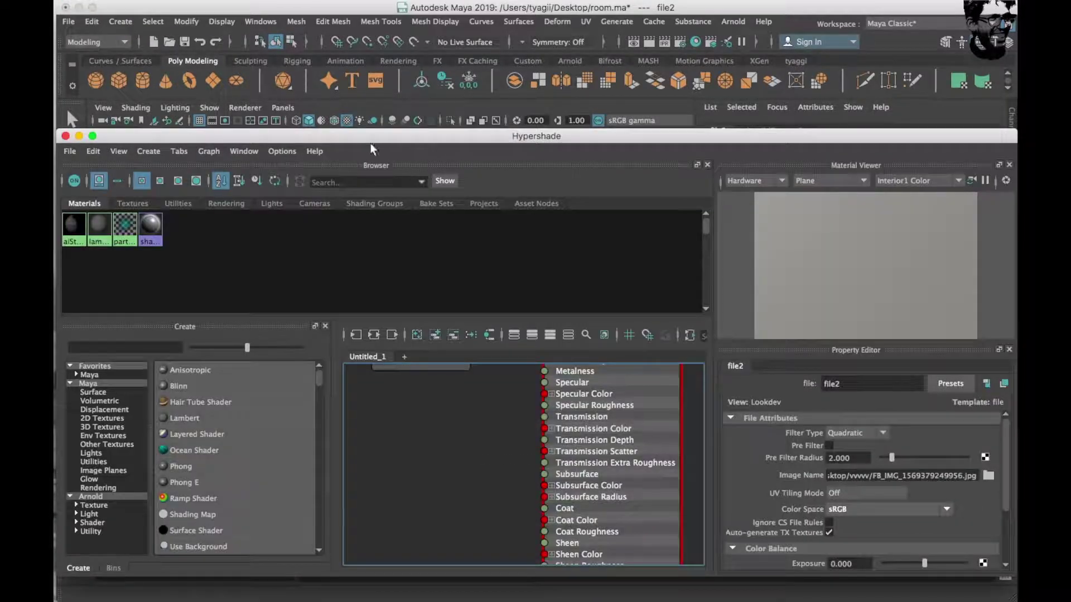
left_click_drag(370, 137, 549, 58)
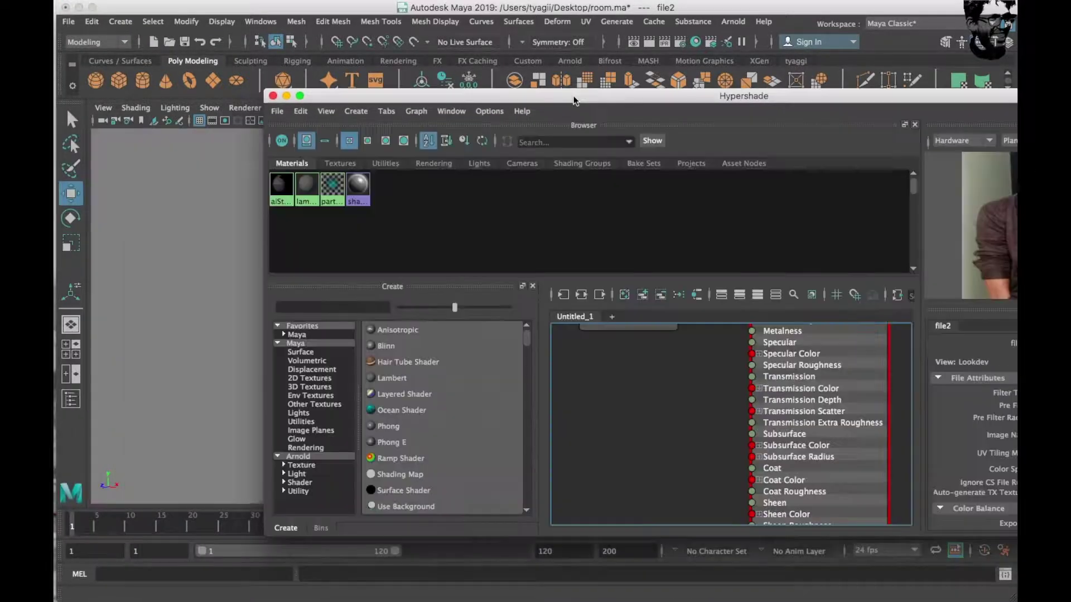
left_click(269, 444)
left_click(380, 451)
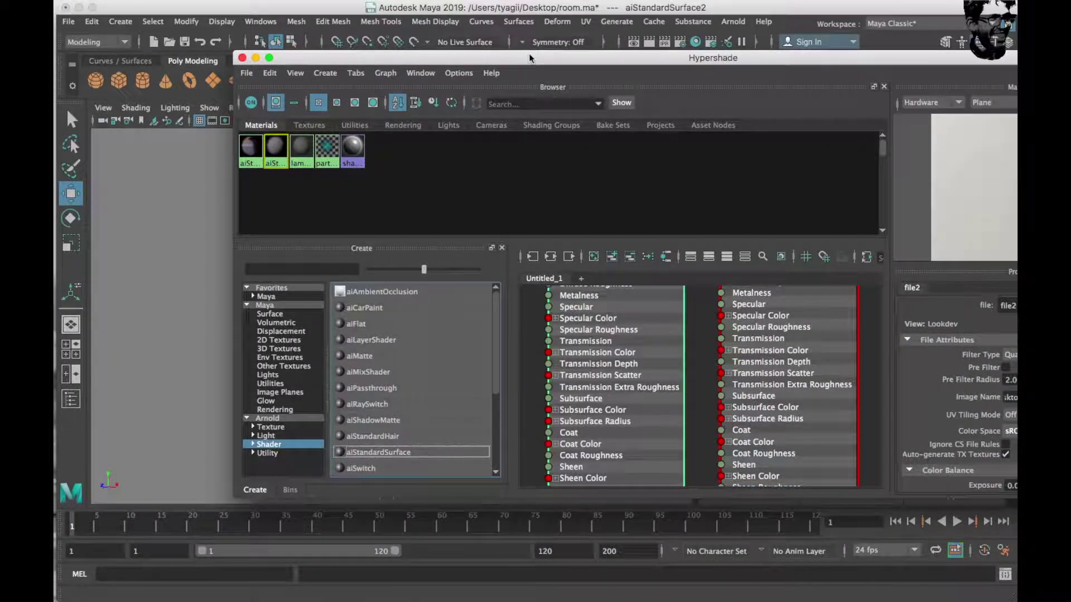
left_click_drag(529, 56, 281, 34)
Step: Map a File texture using the Iron Man image 'images (13).jpeg' to the material's Color
left_click(913, 403)
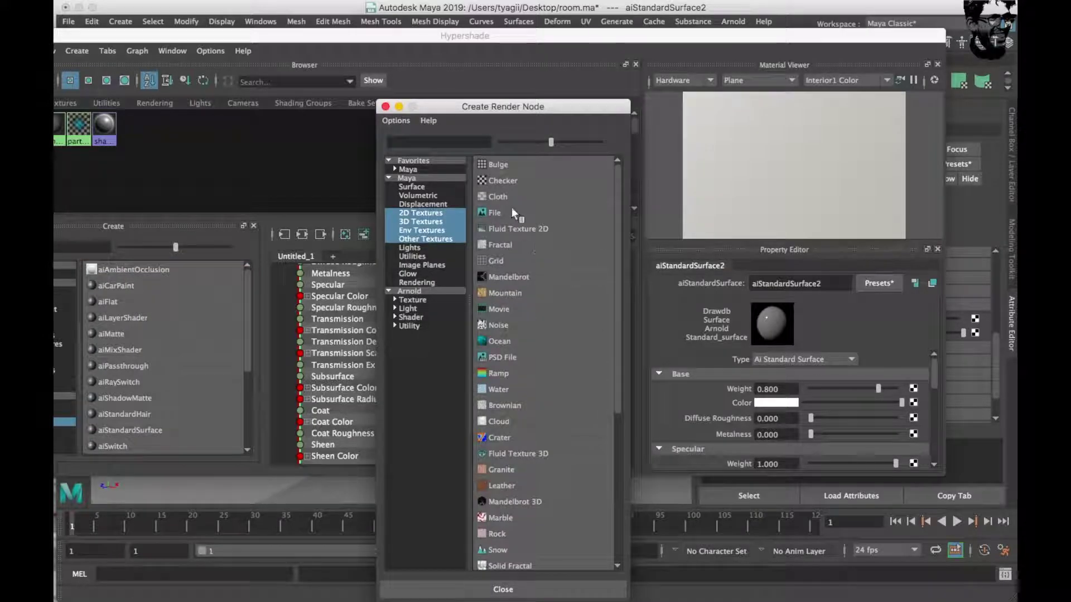
left_click(507, 209)
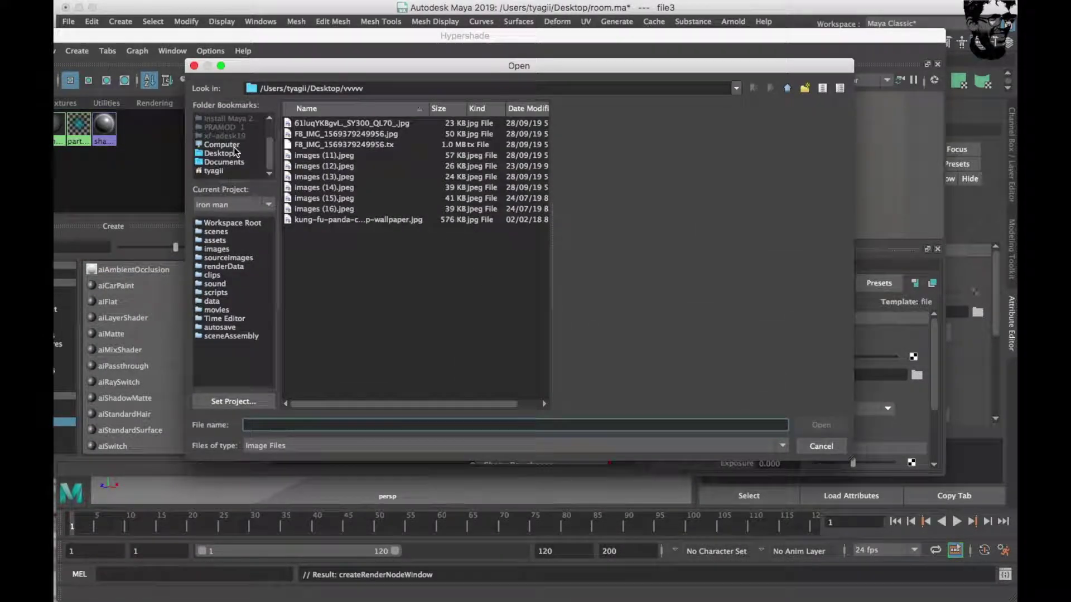
left_click(235, 151)
double_click(322, 157)
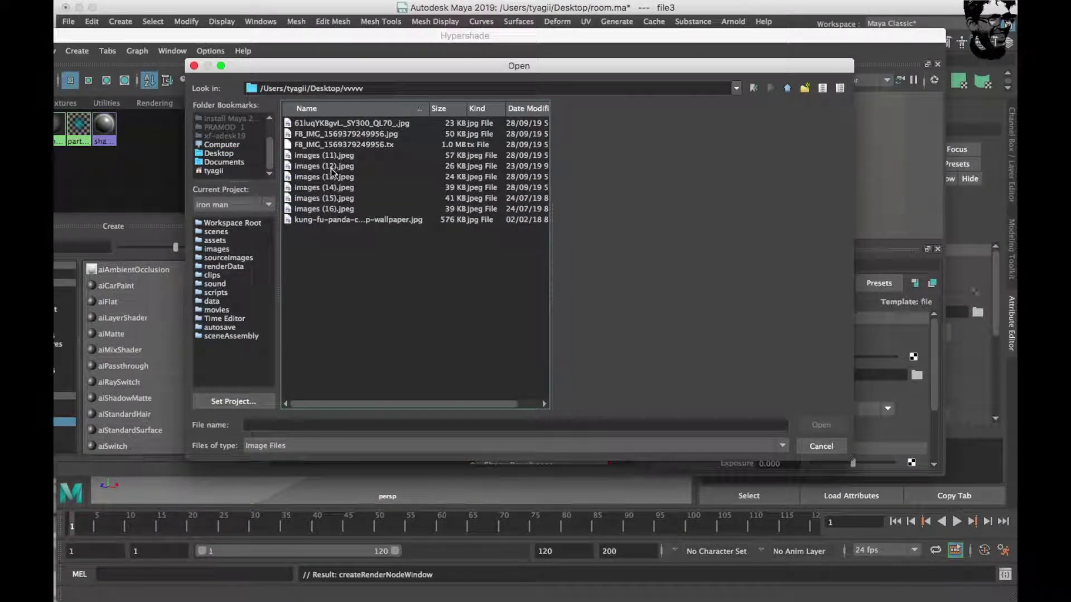
left_click(331, 156)
left_click(350, 177)
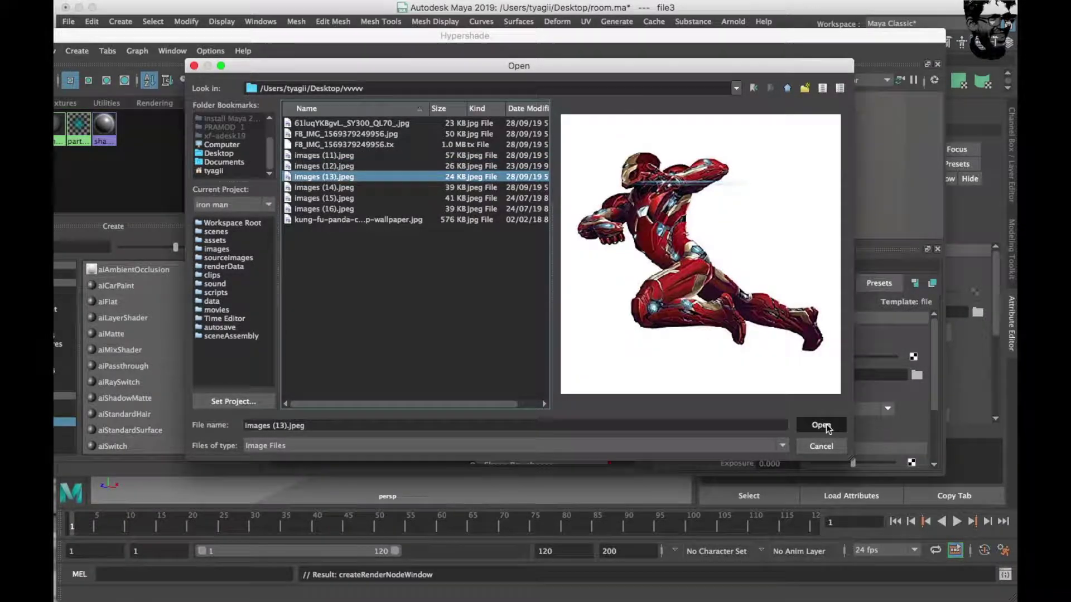
left_click(824, 425)
Step: Assign the Iron Man material to the wall pCube1 and select the wall
double_click(249, 34)
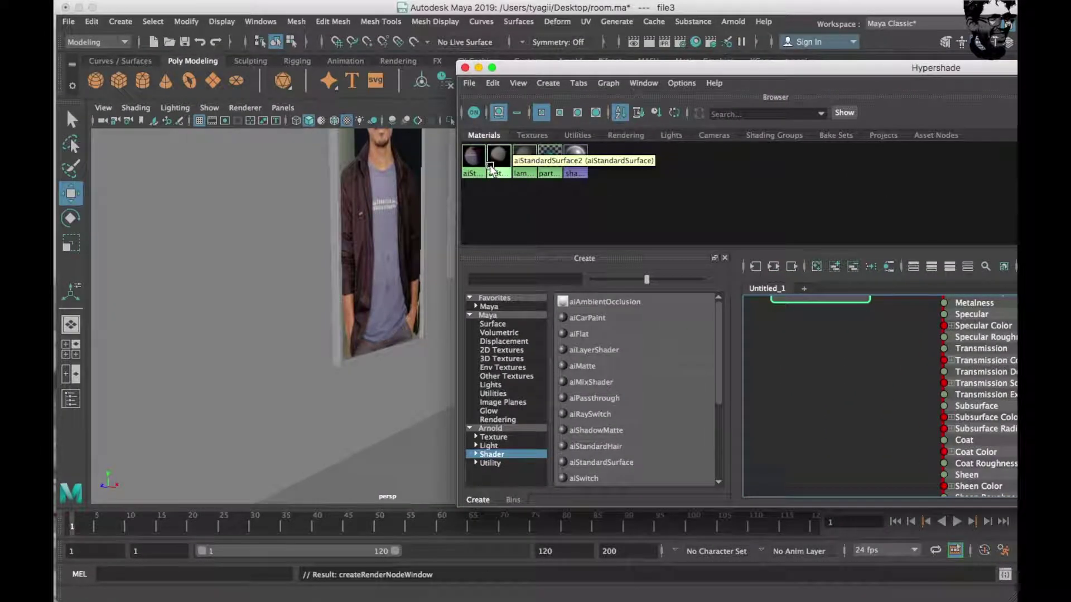
middle_click_drag(489, 167, 334, 270)
left_click(465, 68)
mouse_move(443, 226)
left_mouse_down("alt")
mouse_move(414, 256)
mouse_move(548, 279)
mouse_move(307, 284)
left_mouse_up("alt")
left_click(307, 284)
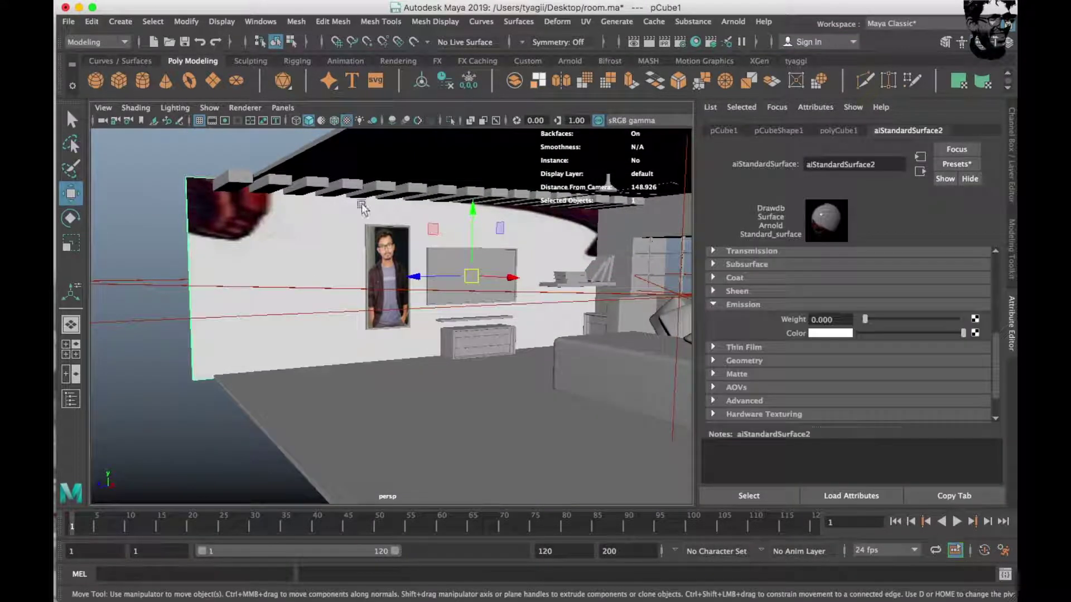
Step: Auto-project the wall's UVs with UV > Automatic and open them in the UV Editor
left_click(585, 21)
left_click(616, 98)
left_click_drag(502, 235, 336, 350, "alt")
key("q")
left_click(586, 22)
left_click(608, 42)
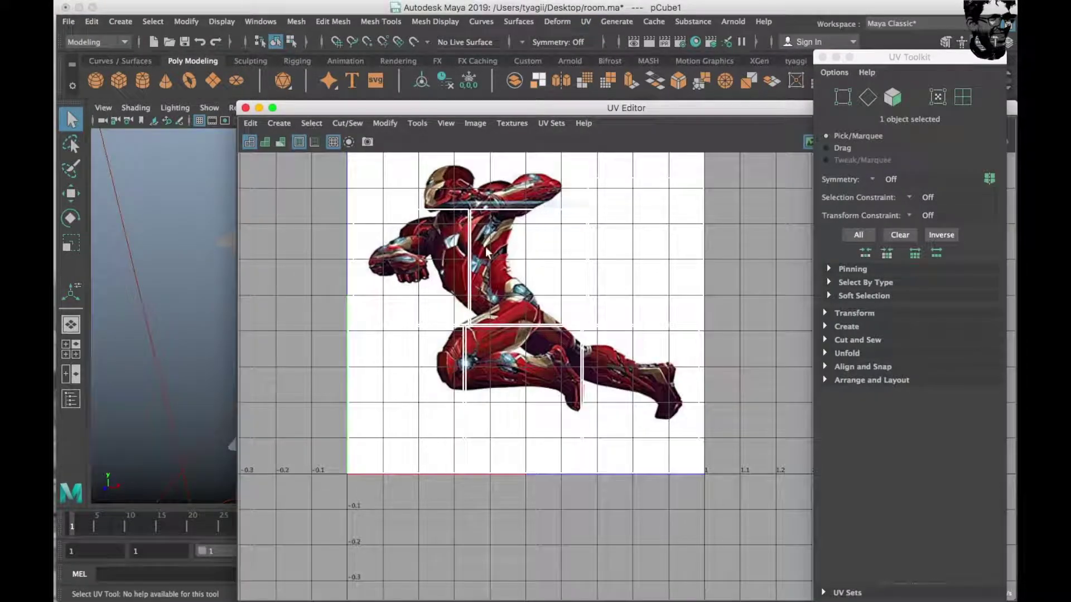
Step: Select all of the wall's UVs and scale them up
right_click(487, 252)
scroll(490, 248, "down", 5)
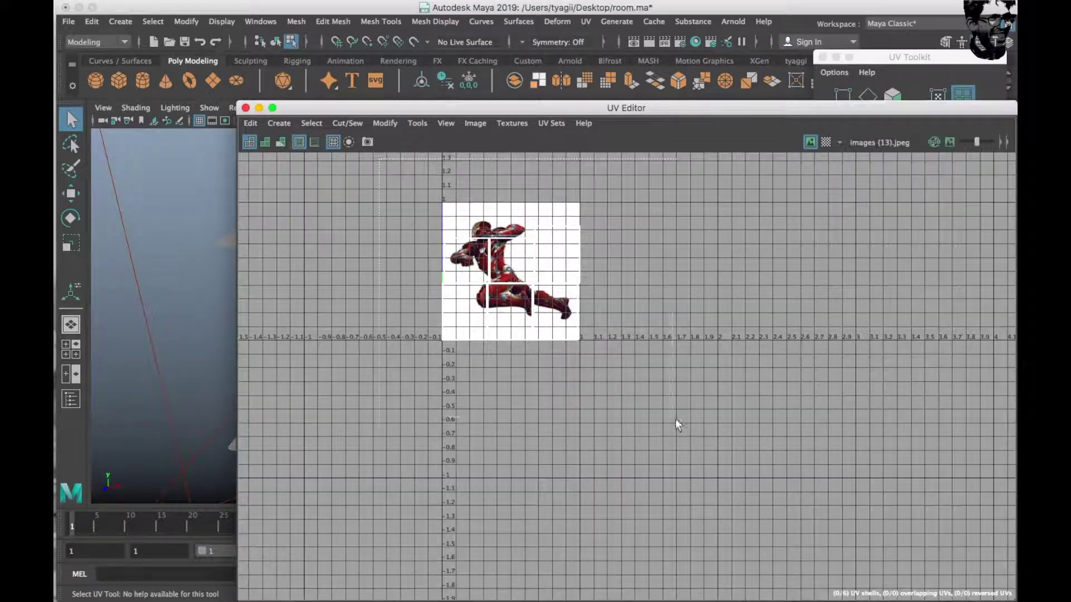
left_click_drag(669, 419, 580, 313)
scroll(580, 314, "down", 2)
key("r")
left_click_drag(521, 287, 814, 451)
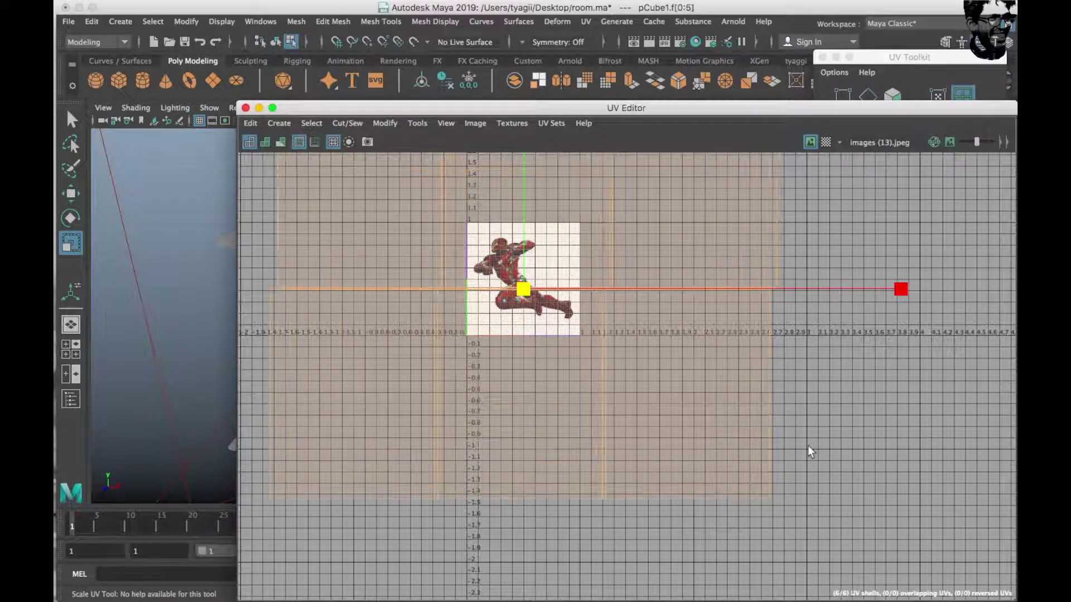
left_click_drag(470, 109, 730, 131)
Step: Switch to UV shell selection and delete the four extra UV shells
left_click_drag(421, 259, 356, 263, "alt")
mouse_move(359, 236)
right_mouse_down()
mouse_move(359, 267)
mouse_move(425, 217)
right_mouse_up()
right_click_drag(639, 316, 582, 287)
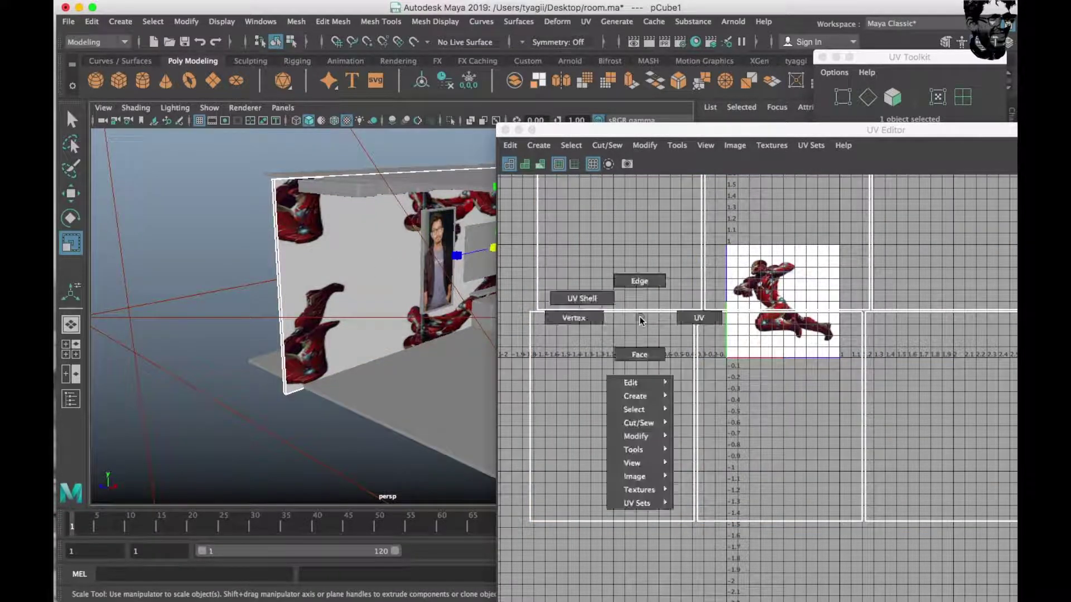
left_click(961, 389)
right_click_drag(946, 393, 612, 343, "alt")
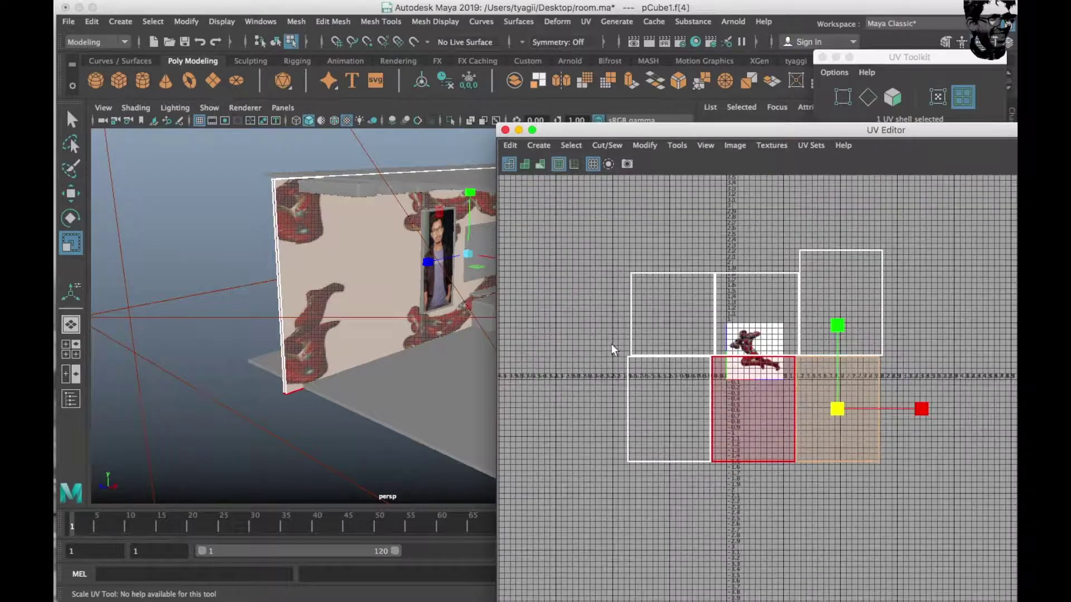
left_click_drag(758, 489, 760, 489)
key("Delete")
Step: Move the remaining UV shell onto the image, shrink it and rotate it
right_click_drag(870, 335, 855, 393, "alt")
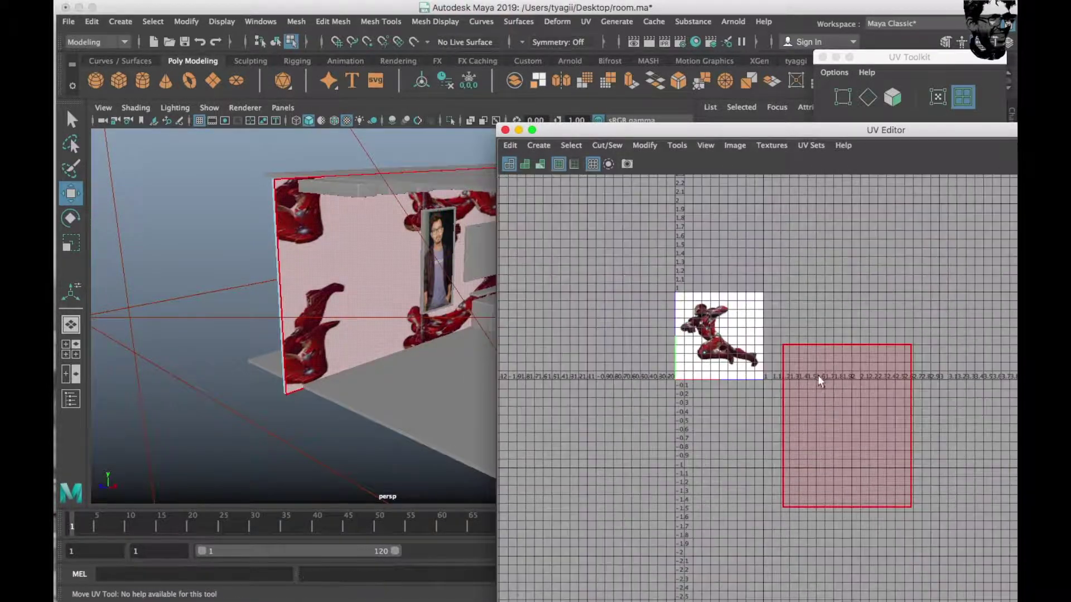
left_click(855, 412)
middle_click_drag(854, 412, 741, 383, "alt")
left_click(741, 383)
scroll(743, 391, "down", 2)
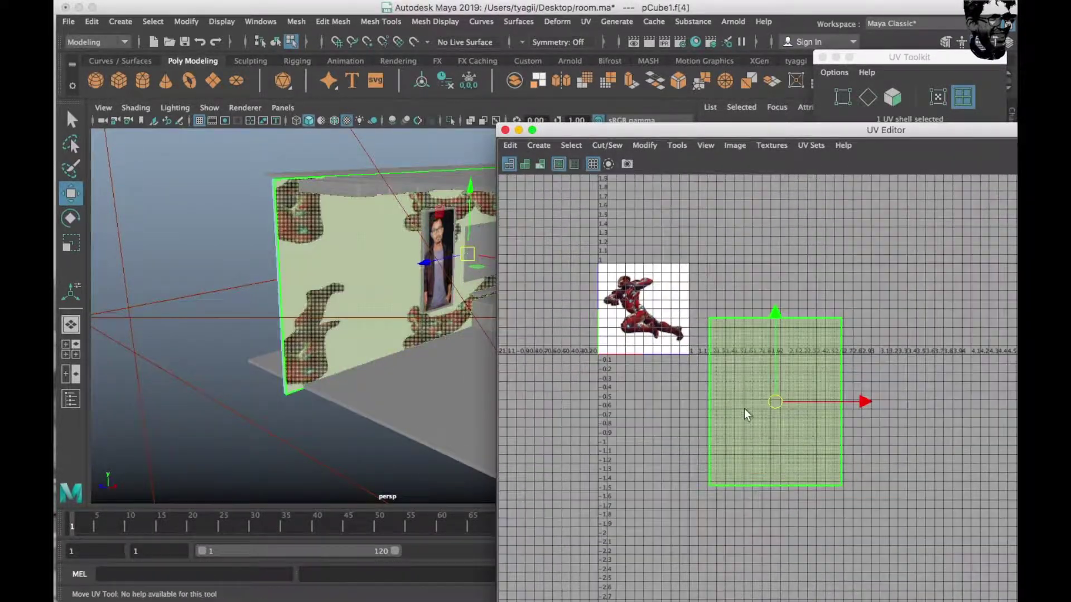
left_click_drag(744, 408, 675, 371)
key("r")
middle_click_drag(674, 372, 717, 427, "alt")
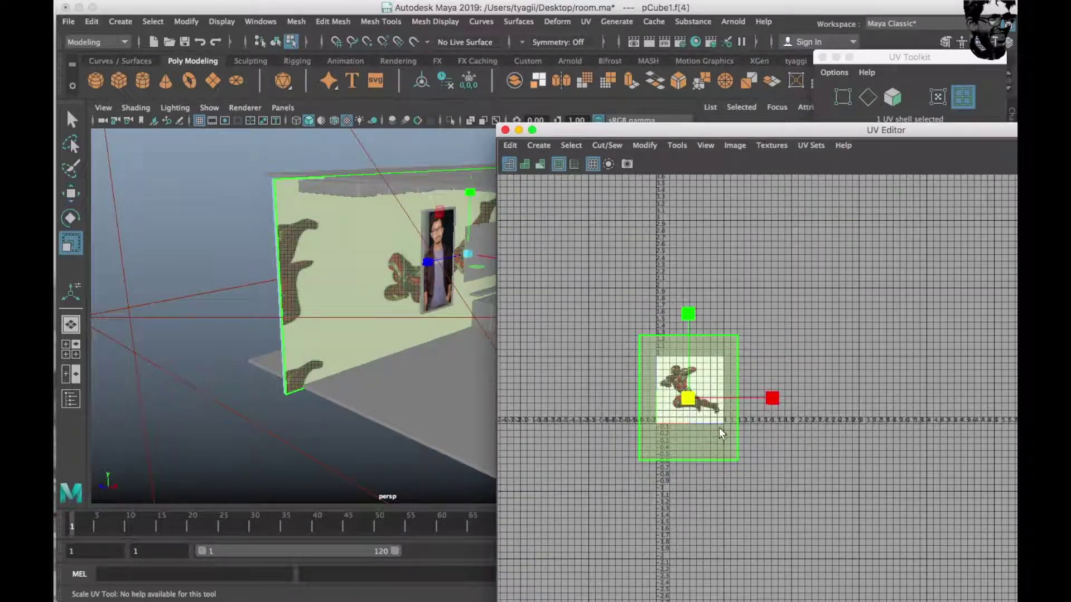
left_click_drag(718, 427, 653, 389)
key("e")
mouse_move(712, 333)
left_mouse_down()
mouse_move(635, 400)
mouse_move(661, 457)
left_mouse_up()
Step: Rotate the UV shell back toward upright and reframe the UV view
left_click(343, 323)
key("f")
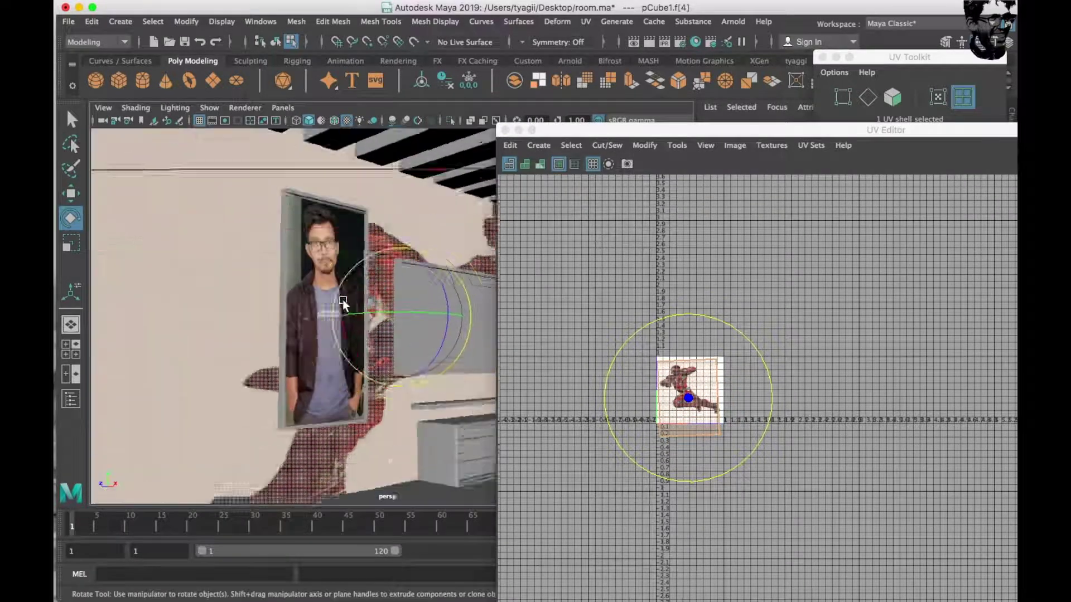
left_click(616, 443)
left_click_drag(614, 442, 610, 229)
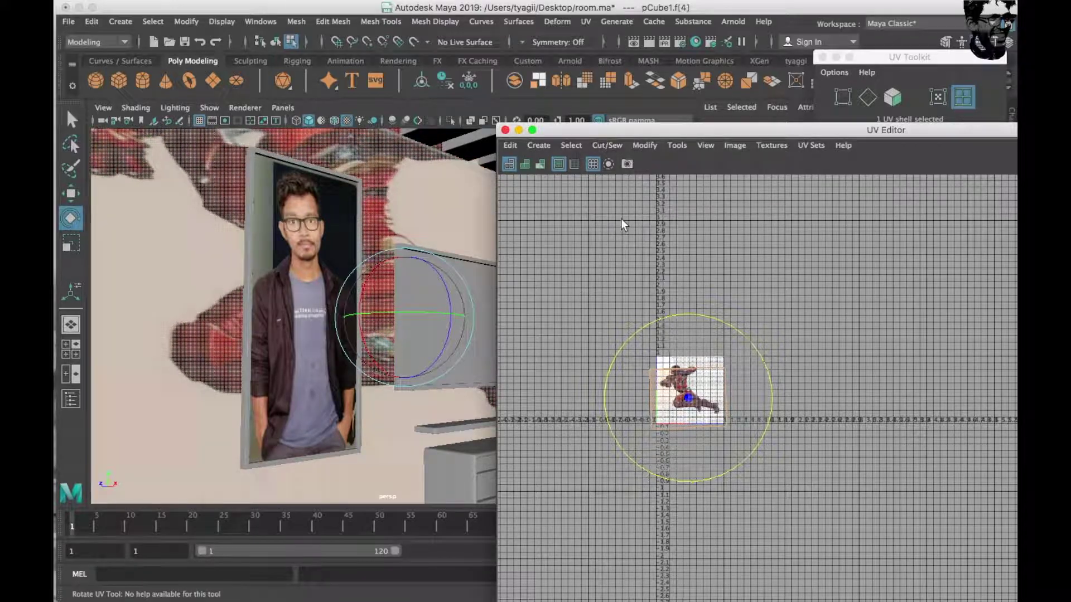
key("f")
key("w")
key("e")
right_click_drag(754, 312, 740, 374, "alt")
Step: Scale the UV shells up so the Iron Man image tiles as small repeats on the wall
key("r")
scroll(740, 374, "down", 2)
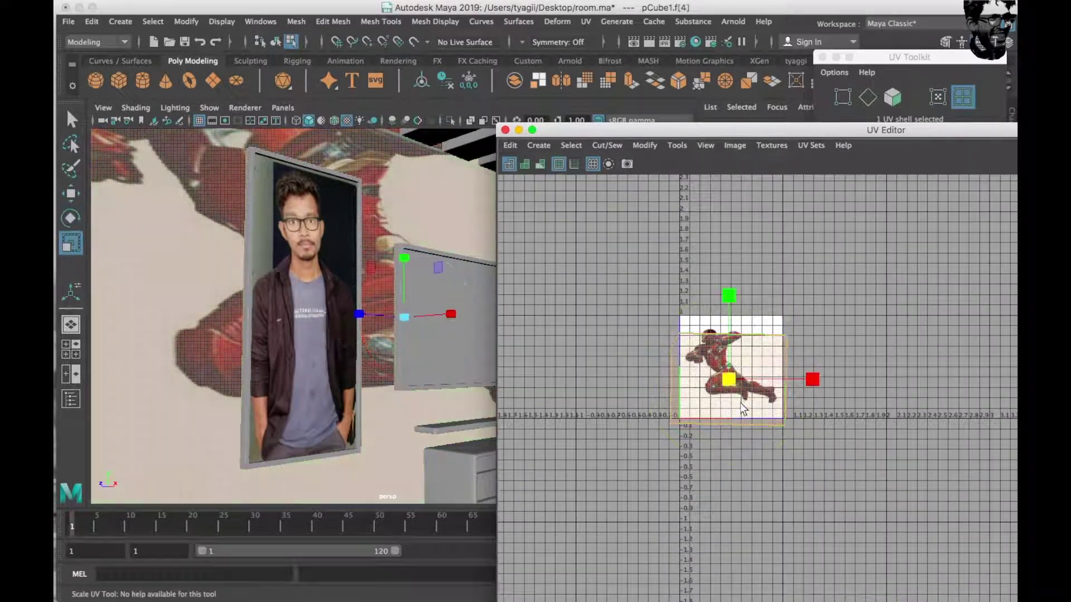
left_click_drag(741, 402, 775, 404)
scroll(723, 396, "down", 2)
key("z")
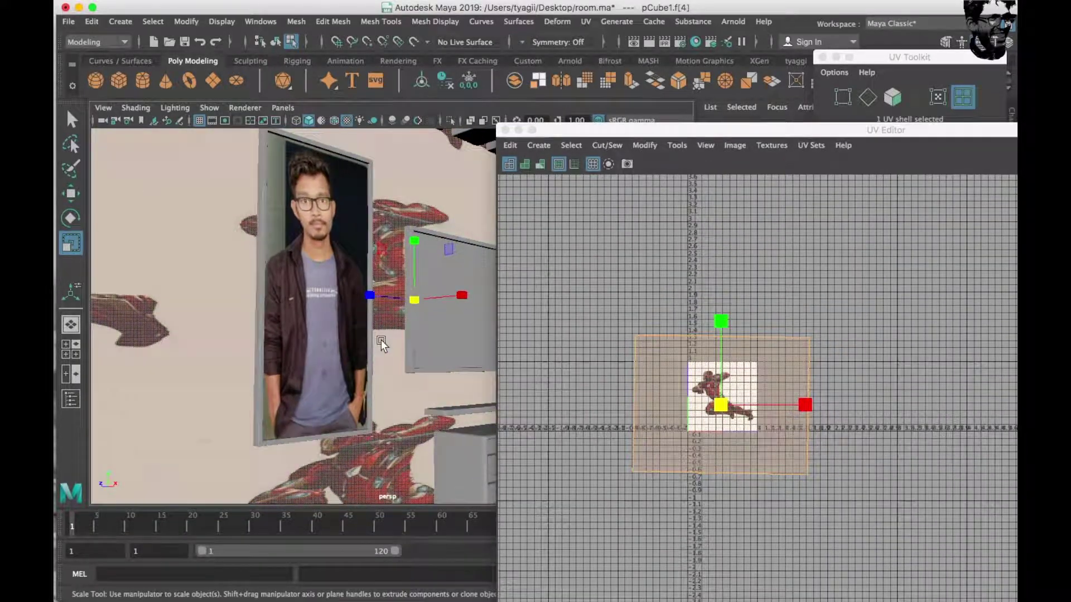
key("z")
key("z")
key("z")
key("z")
key("z")
key("z")
key("z")
scroll(658, 367, "up", 2)
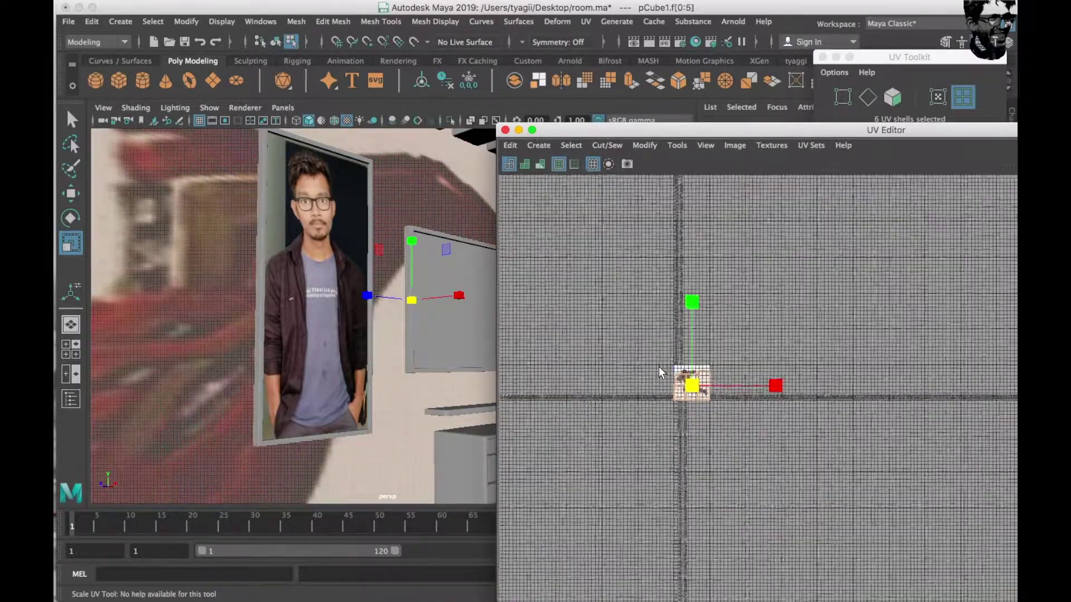
left_click_drag(698, 393, 773, 457)
scroll(272, 326, "down", 5)
left_click_drag(272, 326, 309, 331, "alt")
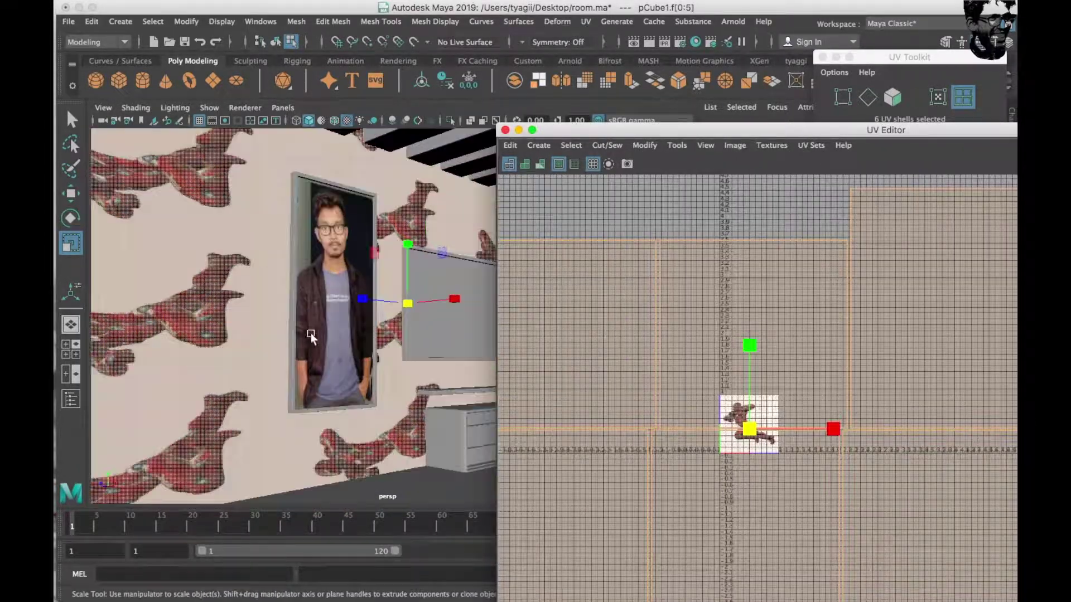
scroll(258, 357, "down", 3)
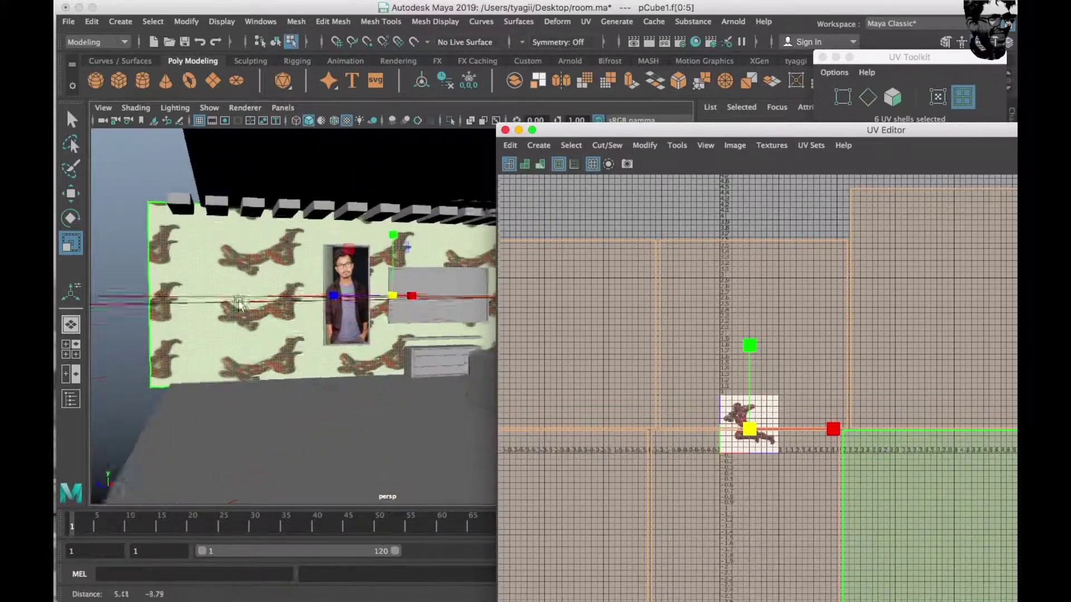
scroll(268, 318, "up", 3)
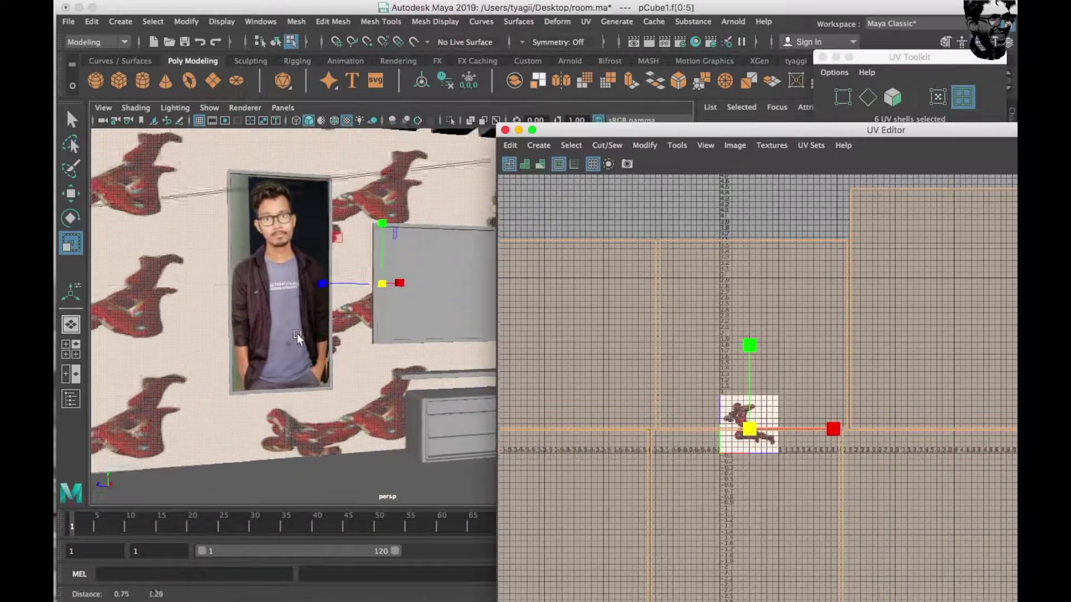
Step: Close the UV Editor and isolate the wall in the viewport
left_click(505, 130)
scroll(418, 279, "up", 2)
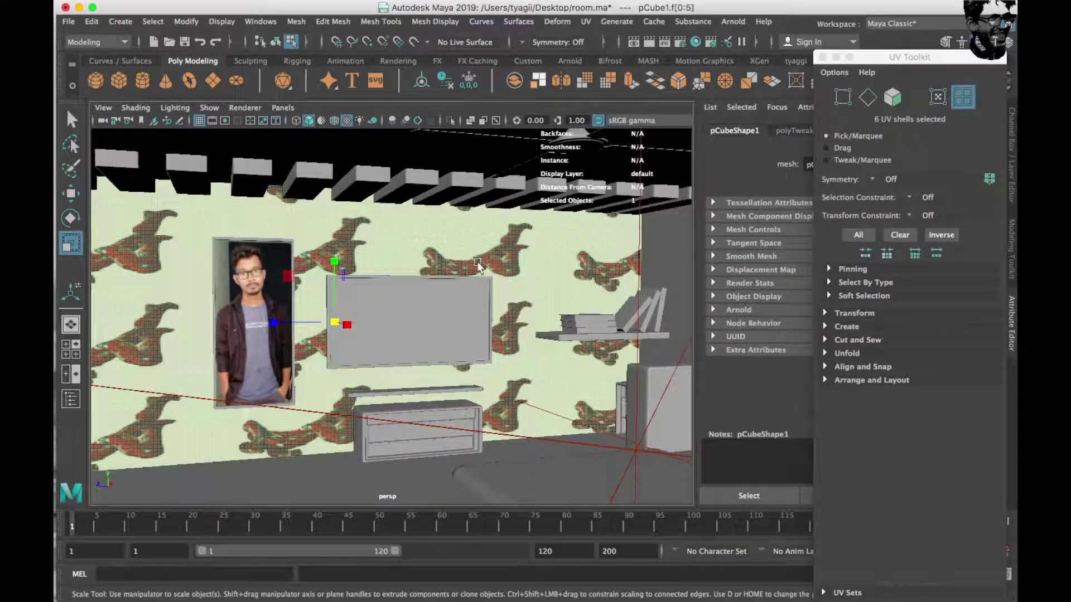
key("F8")
mouse_move(434, 285)
left_mouse_down("alt")
mouse_move(403, 331)
mouse_move(430, 127)
left_mouse_up("alt")
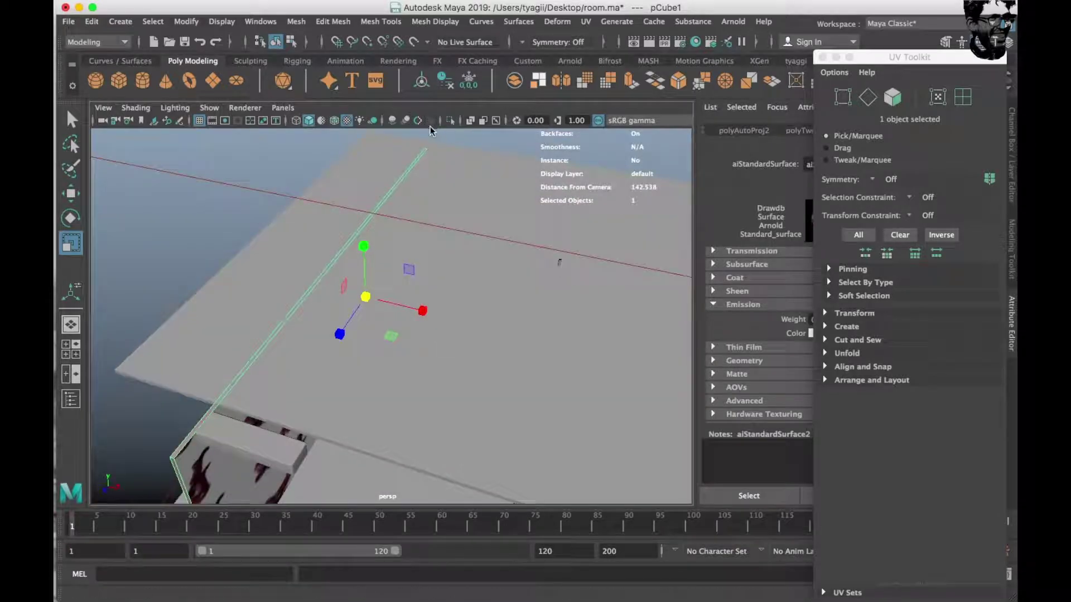
left_click(450, 120)
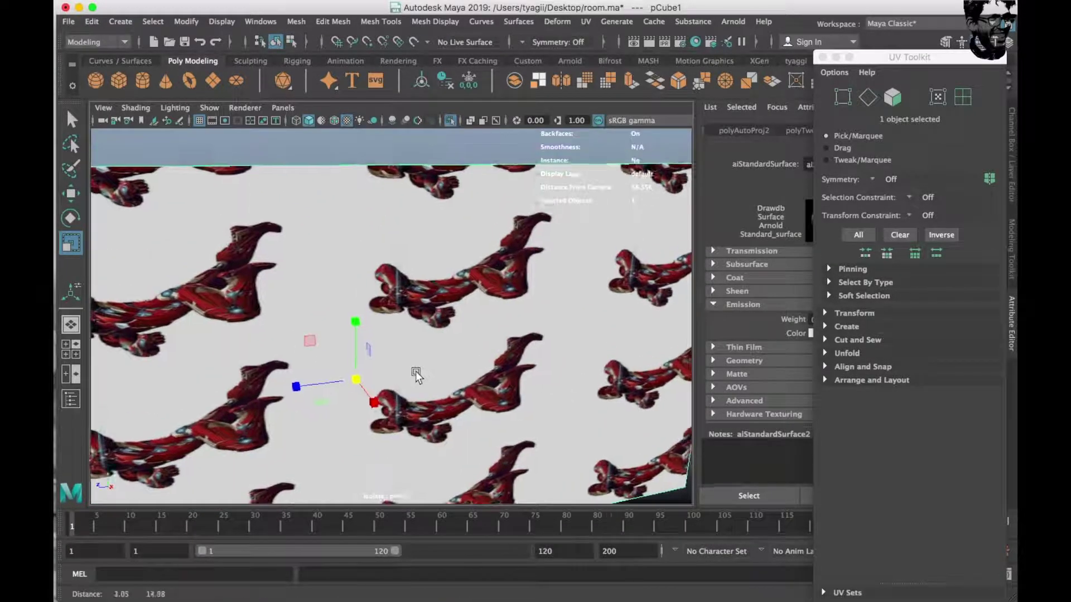
mouse_move(414, 371)
left_mouse_down("alt")
mouse_move(407, 292)
mouse_move(525, 229)
left_mouse_up("alt")
Step: Split the wall with an edge loop and extract its right-half face f[9] as a separate object
mouse_move(524, 228)
right_mouse_down("shift")
mouse_move(424, 240)
mouse_move(507, 269)
mouse_move(506, 303)
right_mouse_up("shift")
scroll(507, 269, "down", 2)
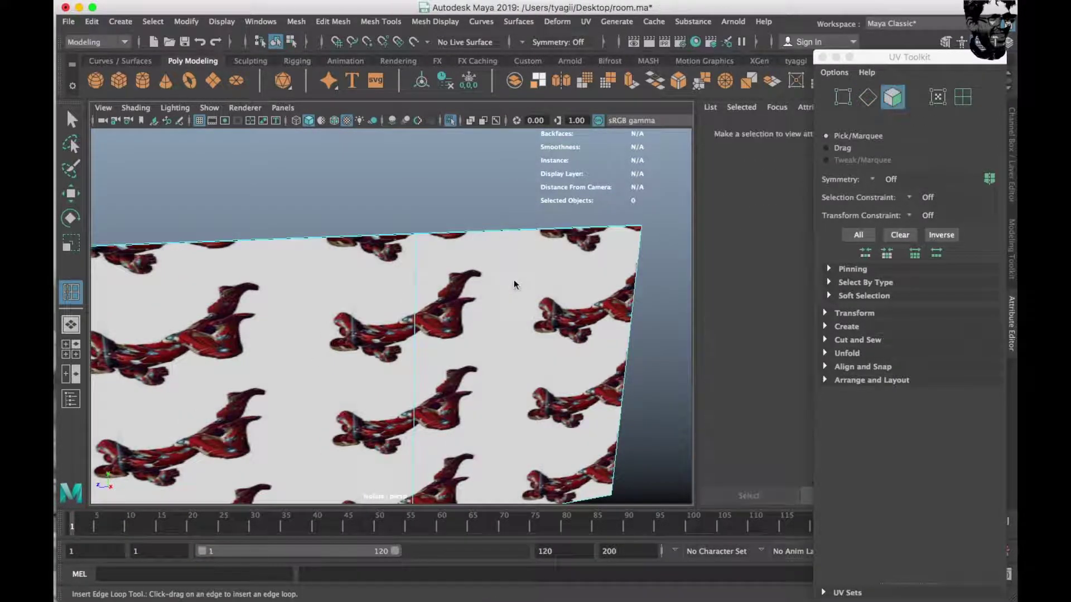
key("w")
left_click(514, 280)
left_click(506, 303)
right_click_drag(466, 176, 461, 393, "shift")
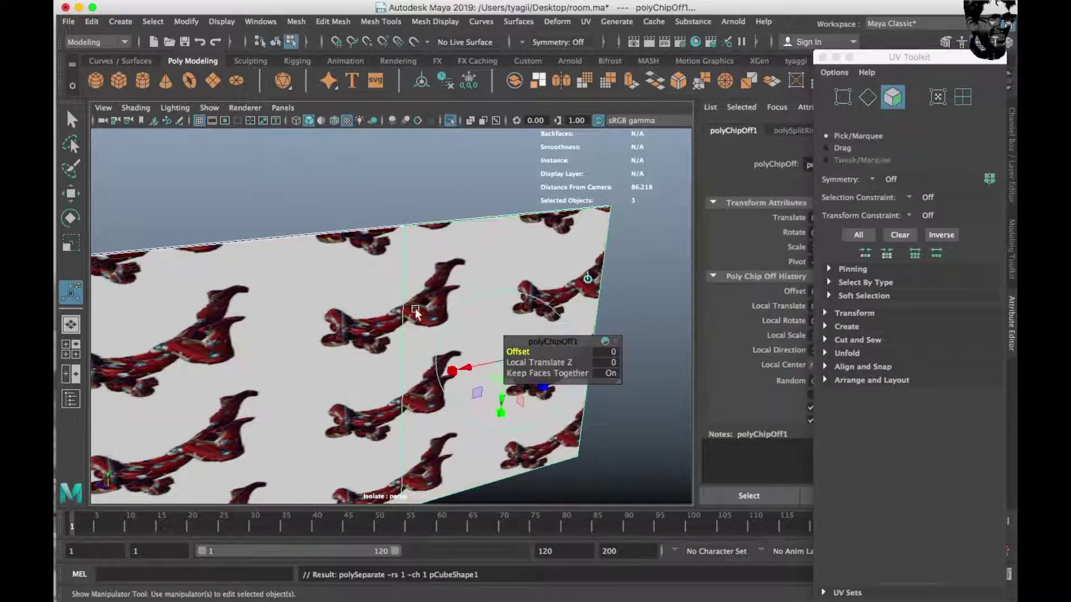
left_click(456, 272)
Step: Assign a new white aiStandardSurface to polySurface1 and reapply aiStandardSurface2 to panel polySurface2
left_click(694, 43)
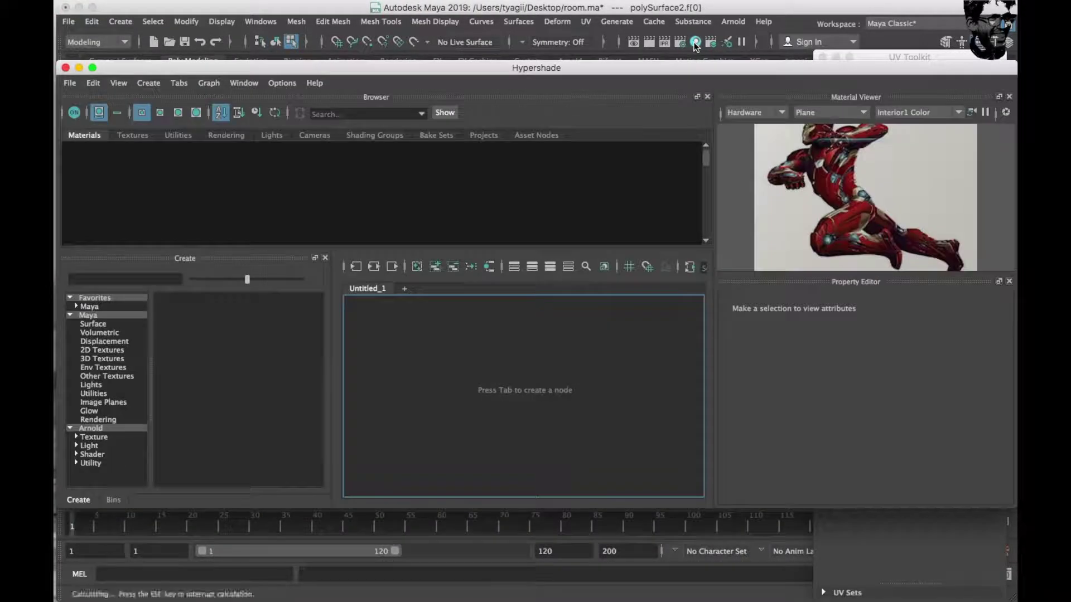
left_click(111, 456)
left_click(201, 463)
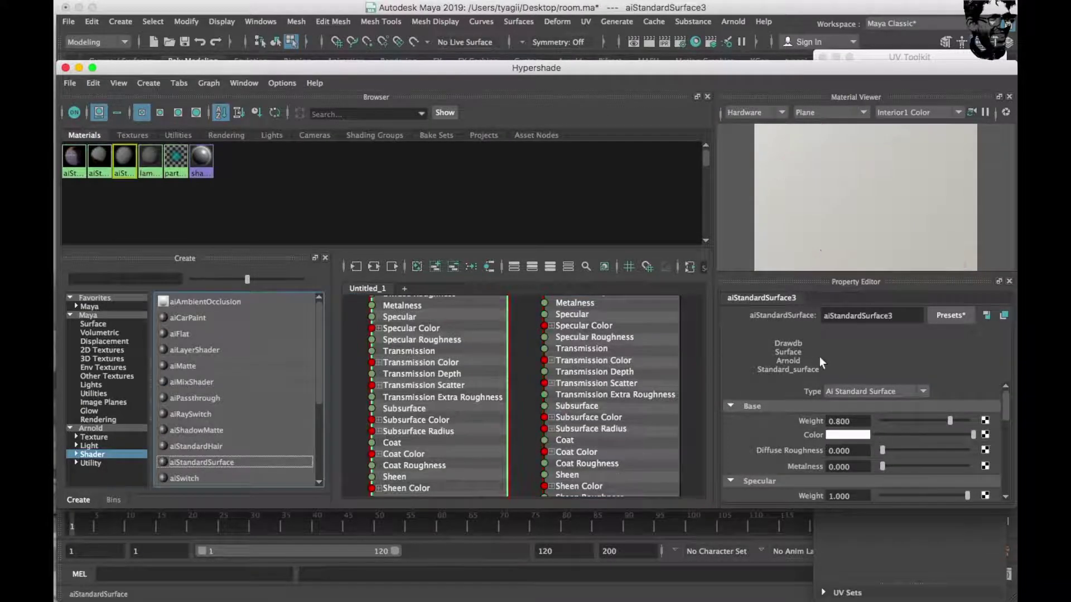
left_click_drag(437, 77, 981, 103)
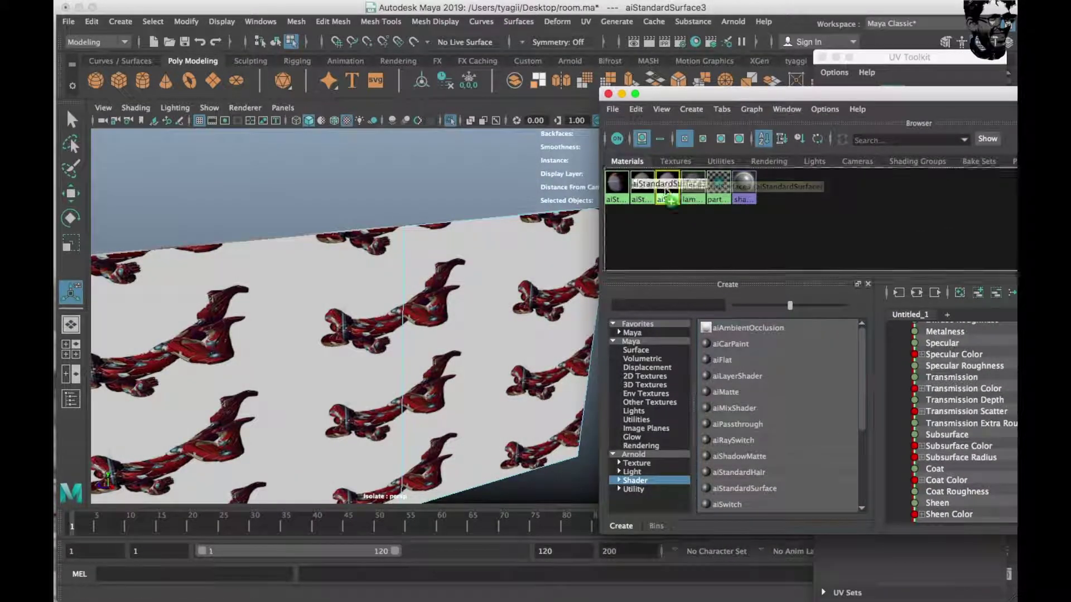
middle_click_drag(667, 184, 305, 318)
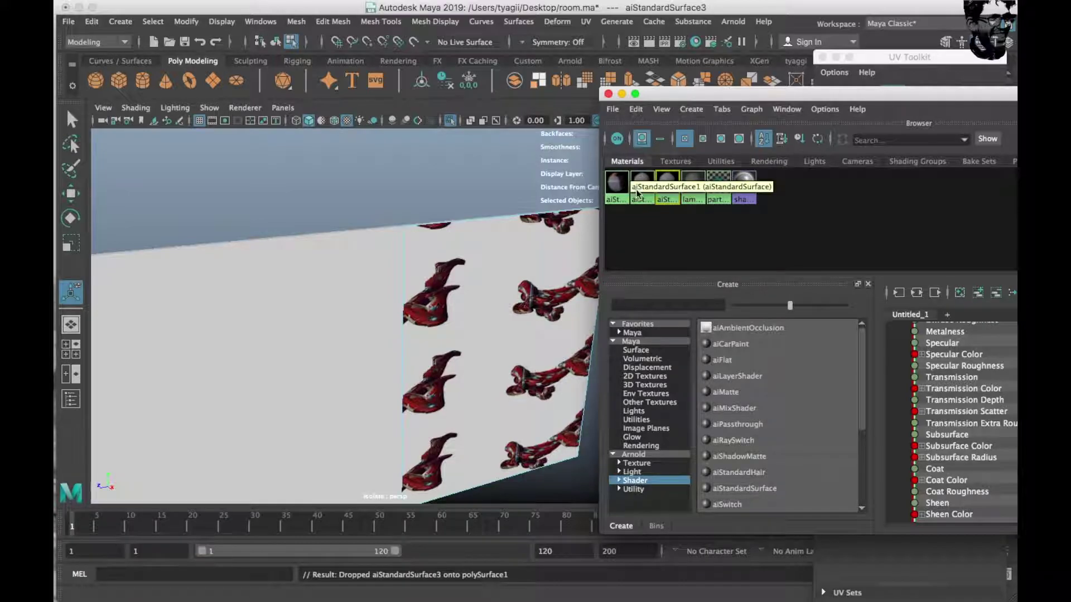
middle_click_drag(636, 189, 475, 288)
left_click(586, 21)
Step: Select the panel's UV shell in the UV Editor and move it onto the 0–1 image tile
left_click(612, 46)
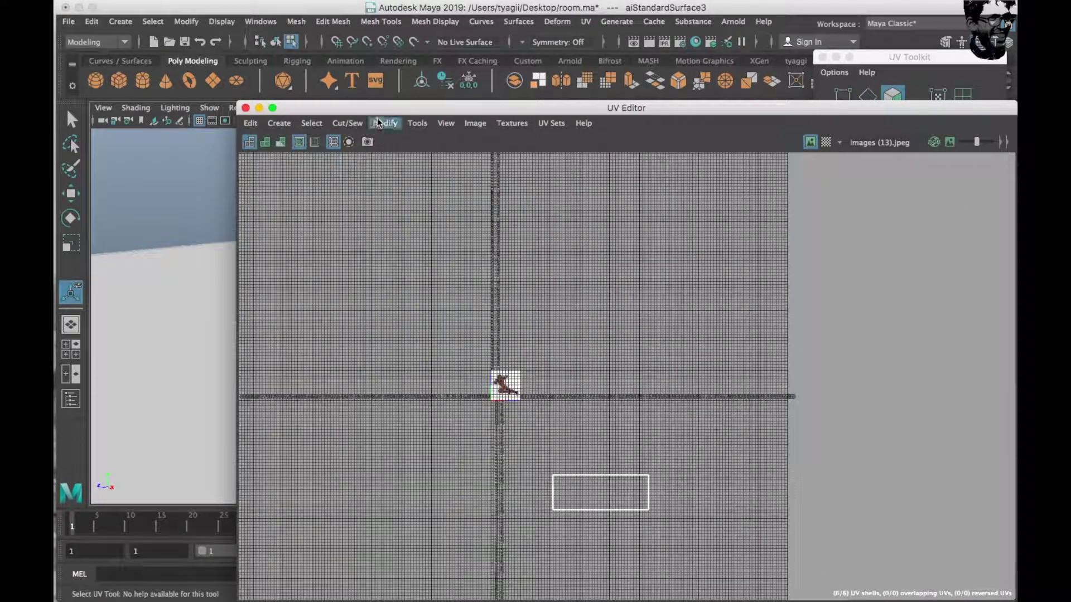
left_click_drag(377, 118, 661, 119)
left_click(869, 490)
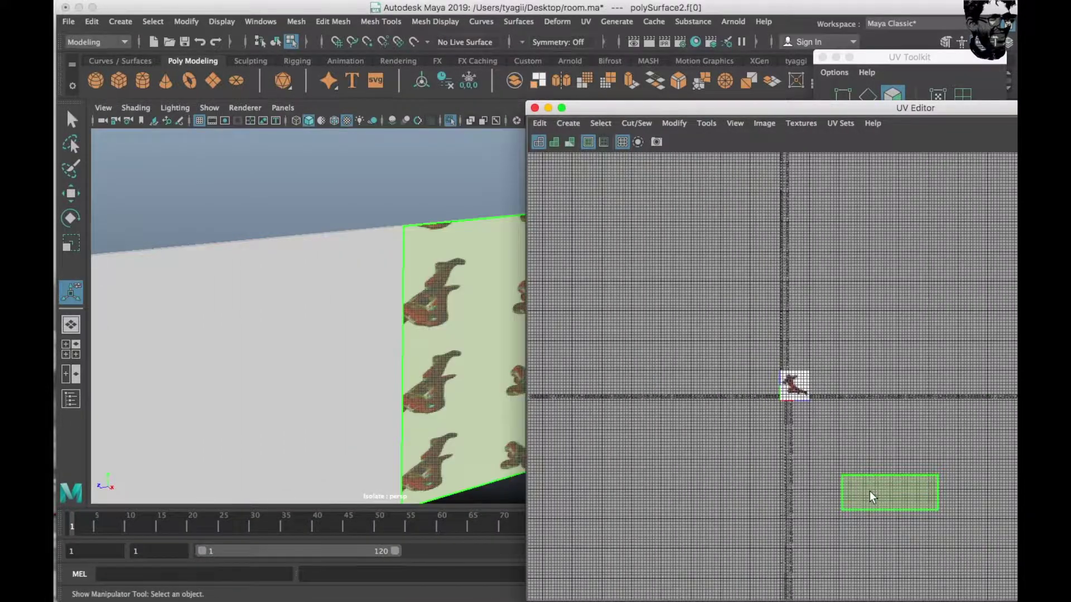
scroll(869, 491, "up", 2)
middle_click_drag(869, 491, 808, 494, "alt")
key("w")
left_click_drag(807, 494, 700, 360)
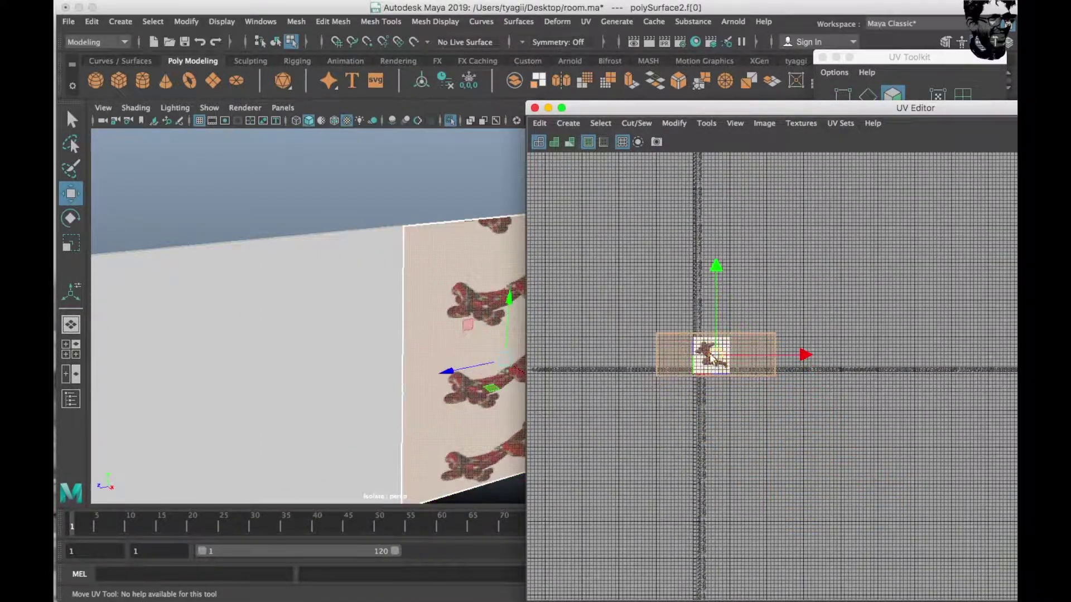
key("f")
Step: Rotate the shell upright and scale it to the tile so one large figure fills the panel
scroll(671, 336, "up", 3)
key("r")
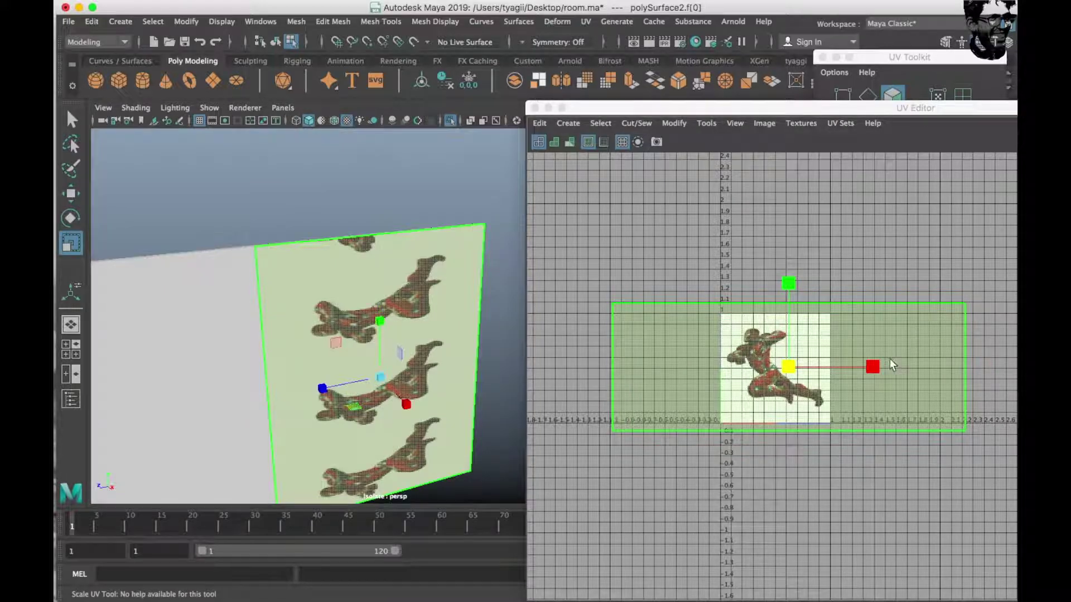
key("e")
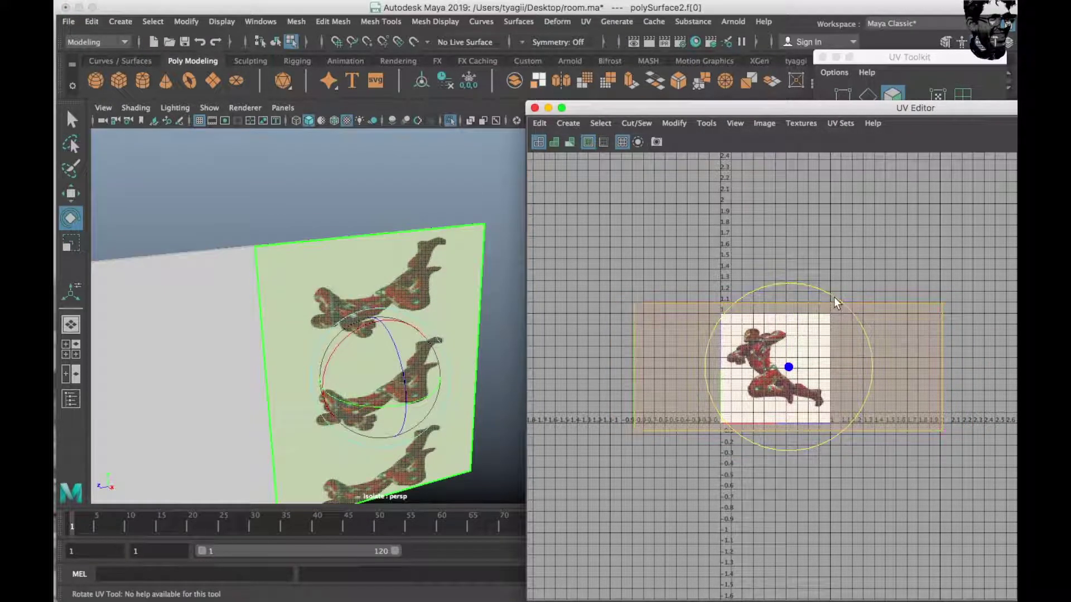
mouse_move(817, 289)
left_mouse_down()
mouse_move(747, 301)
mouse_move(724, 324)
left_mouse_up()
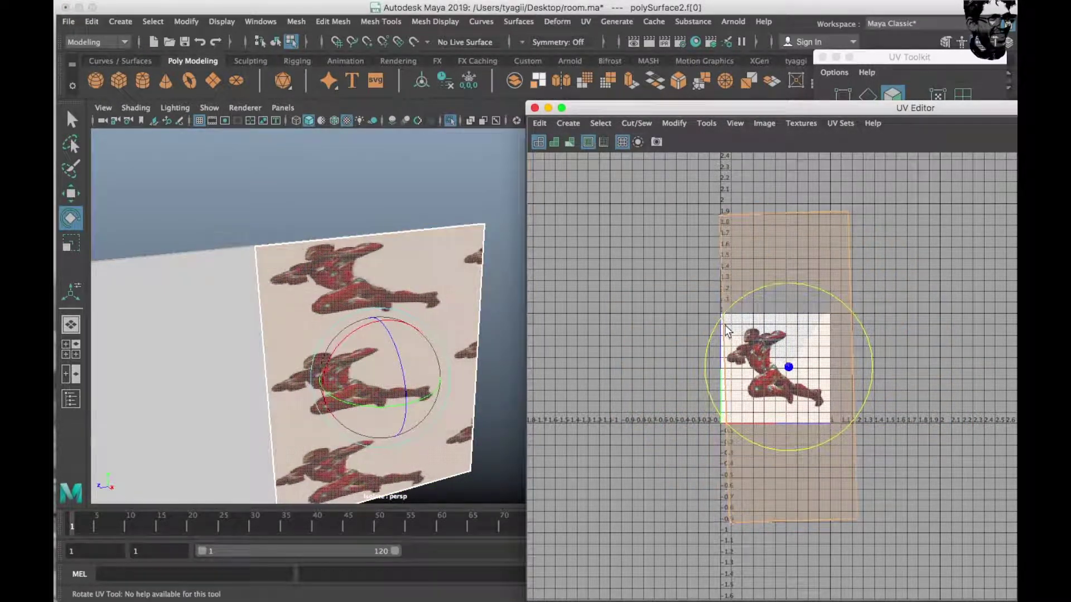
key("f")
key("r")
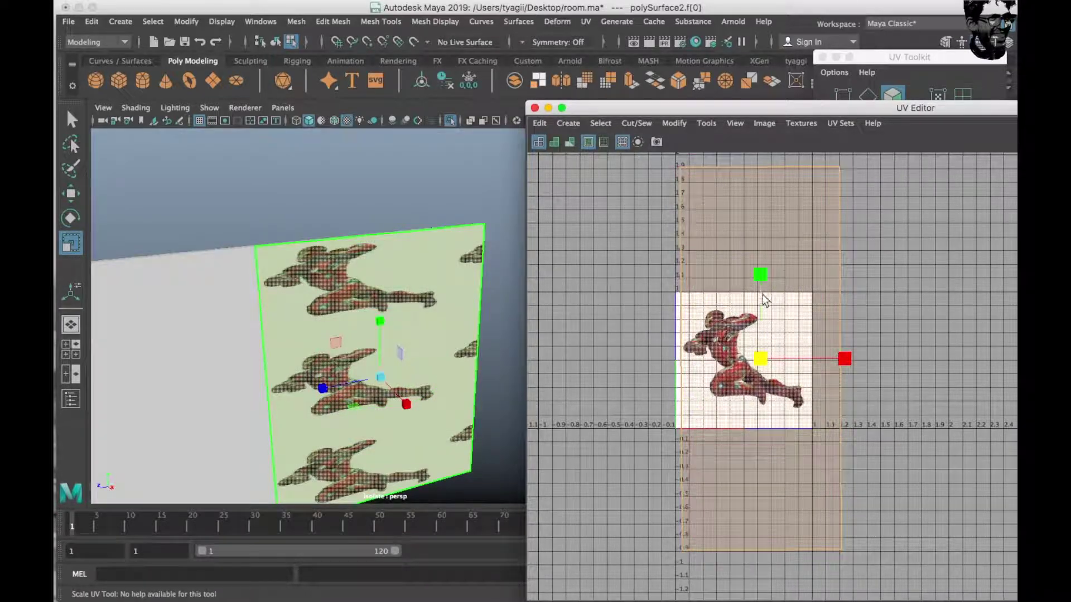
left_click_drag(760, 274, 766, 335)
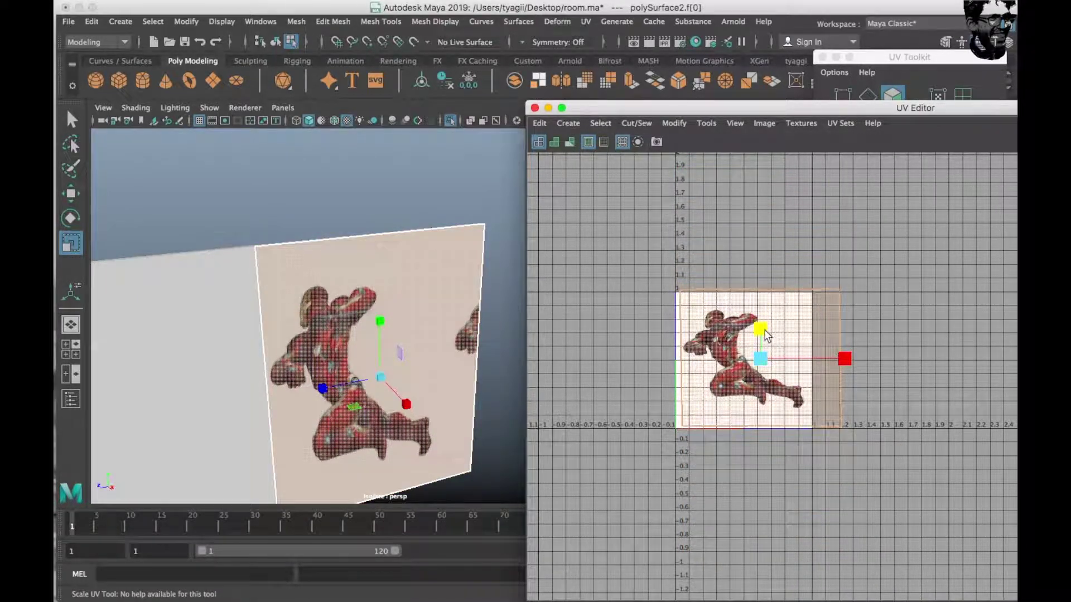
mouse_move(834, 353)
left_mouse_down()
mouse_move(817, 352)
mouse_move(828, 357)
left_mouse_up()
key("w")
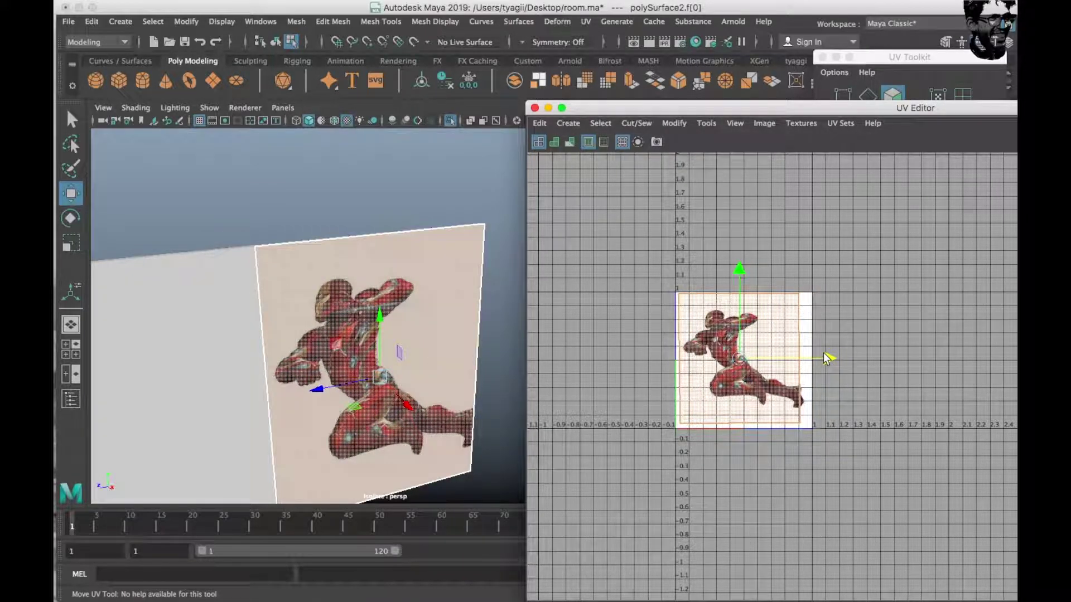
left_click(642, 48)
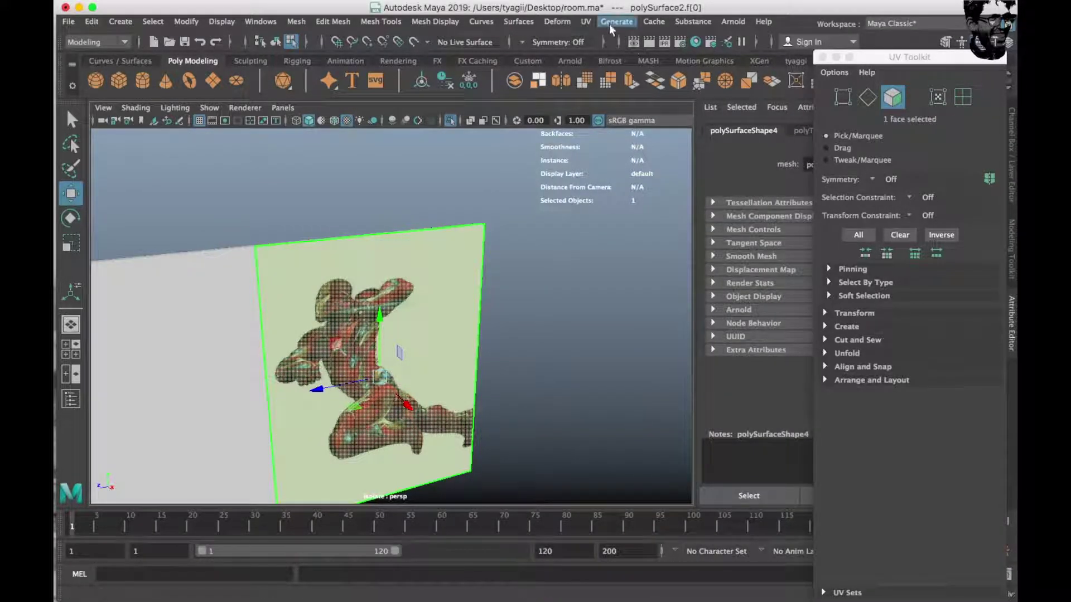
Step: Turn off Isolate Select and return to Object Mode to show the whole room
left_click(448, 119)
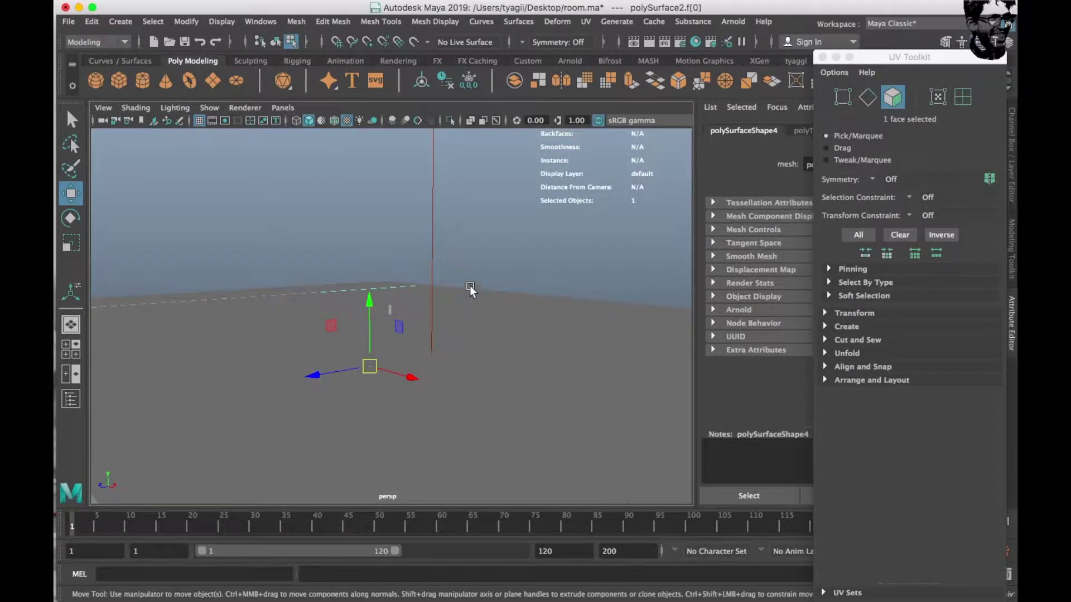
right_click_drag(406, 226, 494, 176)
mouse_move(480, 203)
left_mouse_down("alt")
mouse_move(443, 215)
mouse_move(514, 223)
mouse_move(503, 216)
mouse_move(469, 266)
mouse_move(539, 245)
mouse_move(518, 279)
left_mouse_up("alt")
left_click(498, 256)
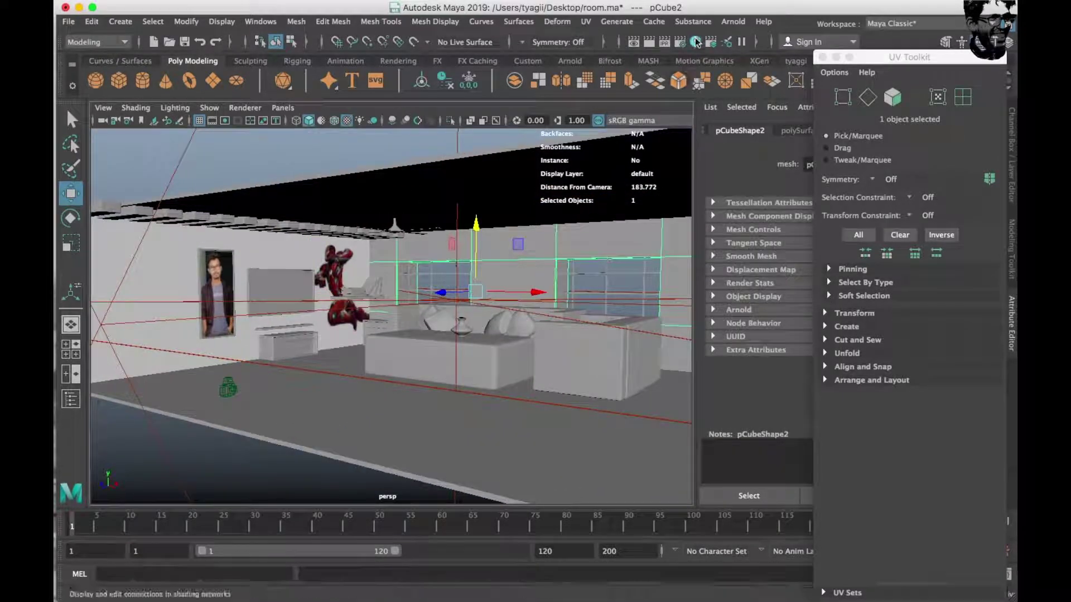
Step: Reopen Hypershade and create a new aiStandardSurface material from Arnold > Shader
left_click(694, 41)
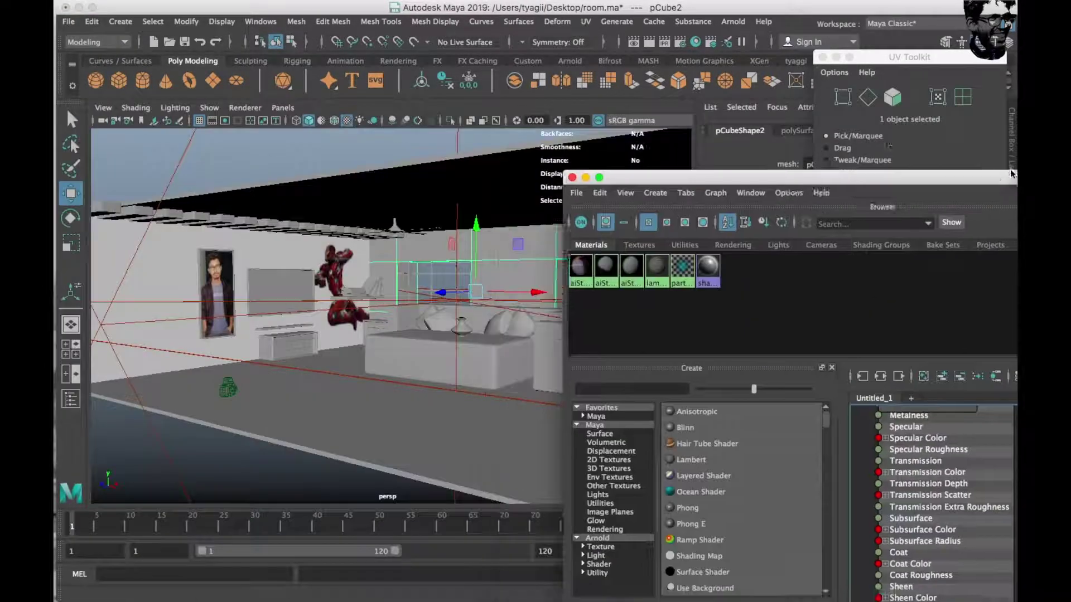
right_click(666, 248)
left_click(717, 246)
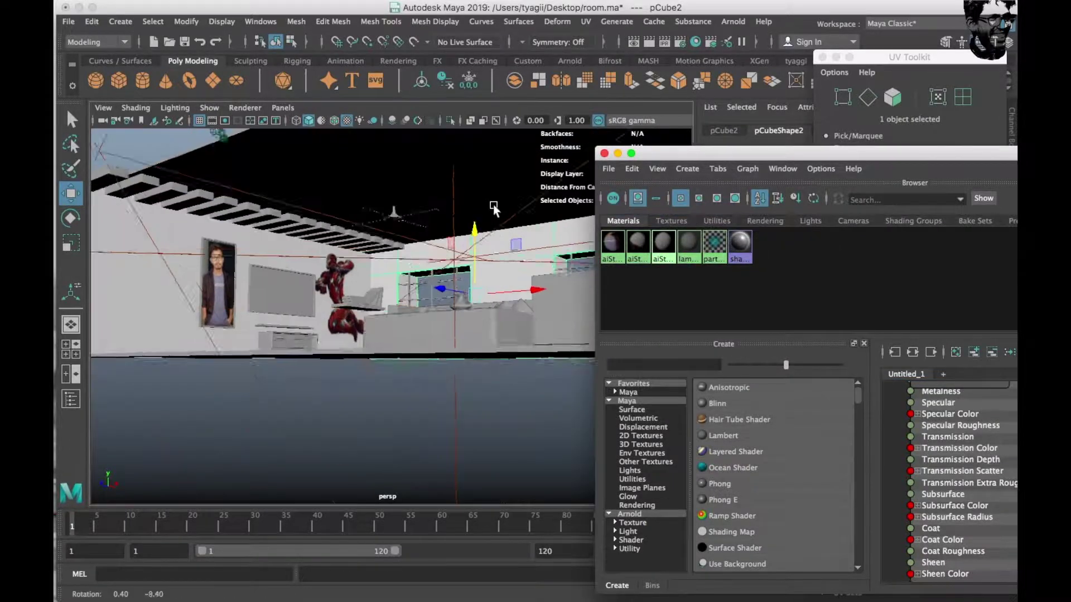
left_click_drag(477, 143, 477, 265, "alt")
mouse_move(531, 218)
left_mouse_down("alt")
mouse_move(478, 182)
mouse_move(546, 168)
left_mouse_up("alt")
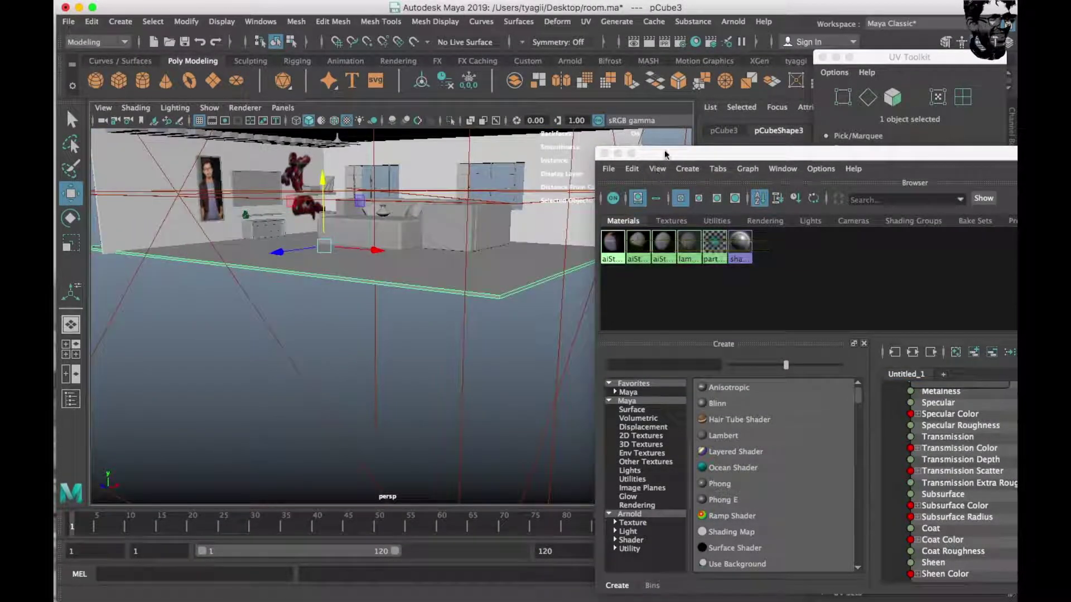
left_click_drag(665, 154, 302, 29)
left_click(267, 414)
left_click(376, 422)
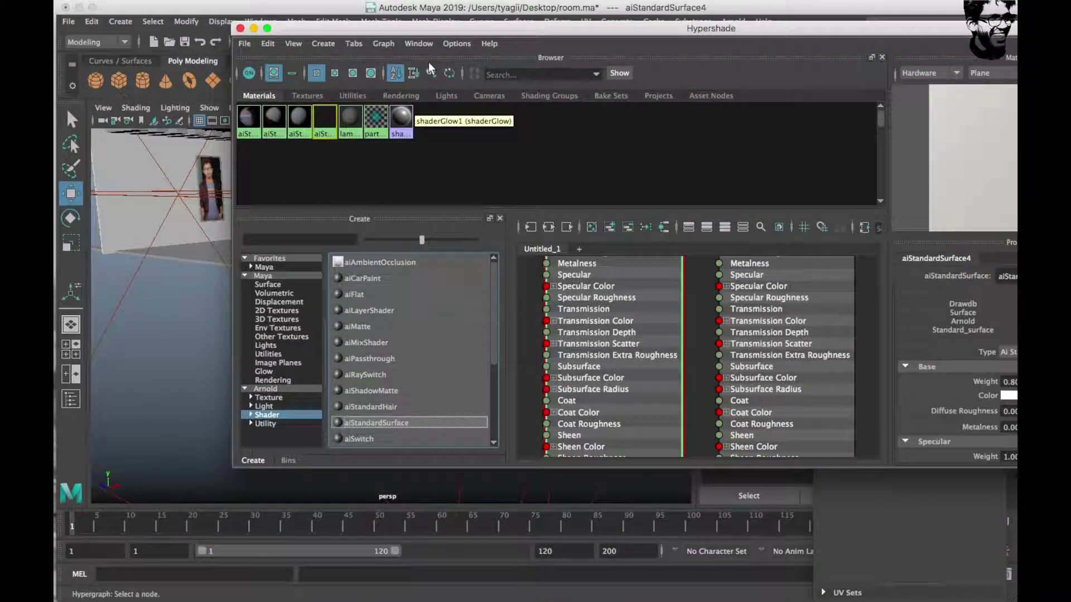
Step: Map aiStandardSurface4's Color to a File texture using images (11).jpeg
left_click_drag(428, 30, 250, 29)
left_click(982, 394)
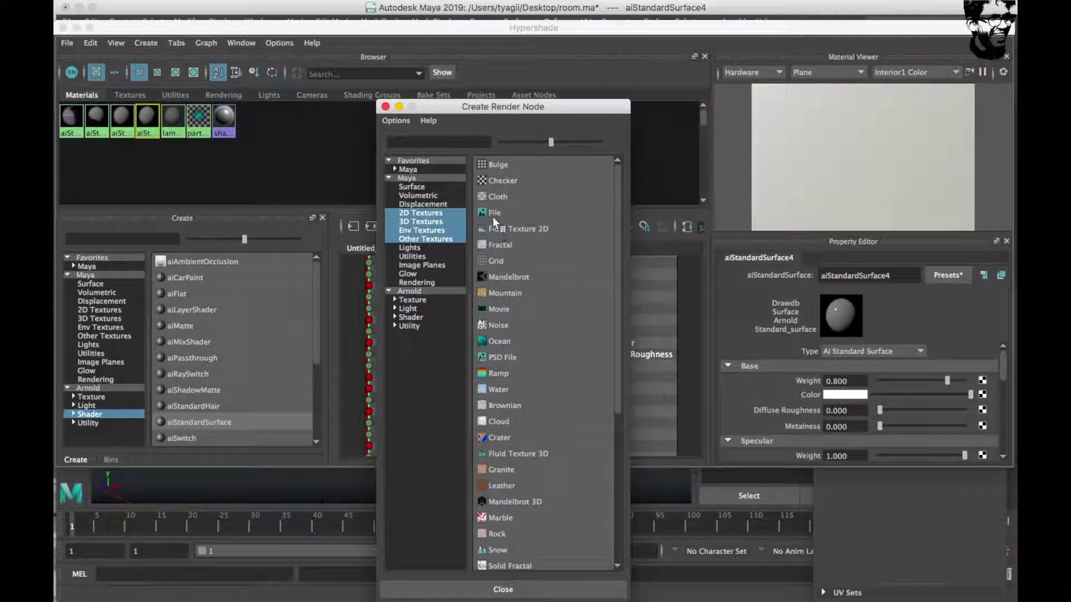
left_click(494, 215)
left_click(986, 367)
left_click(346, 158)
left_click(821, 425)
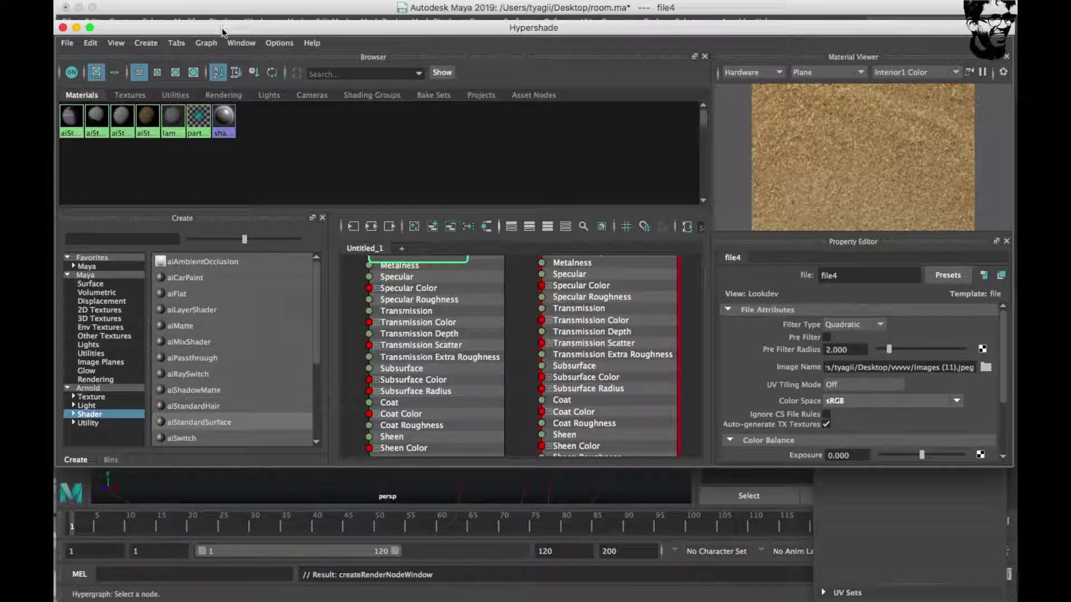
left_click_drag(221, 32, 717, 178)
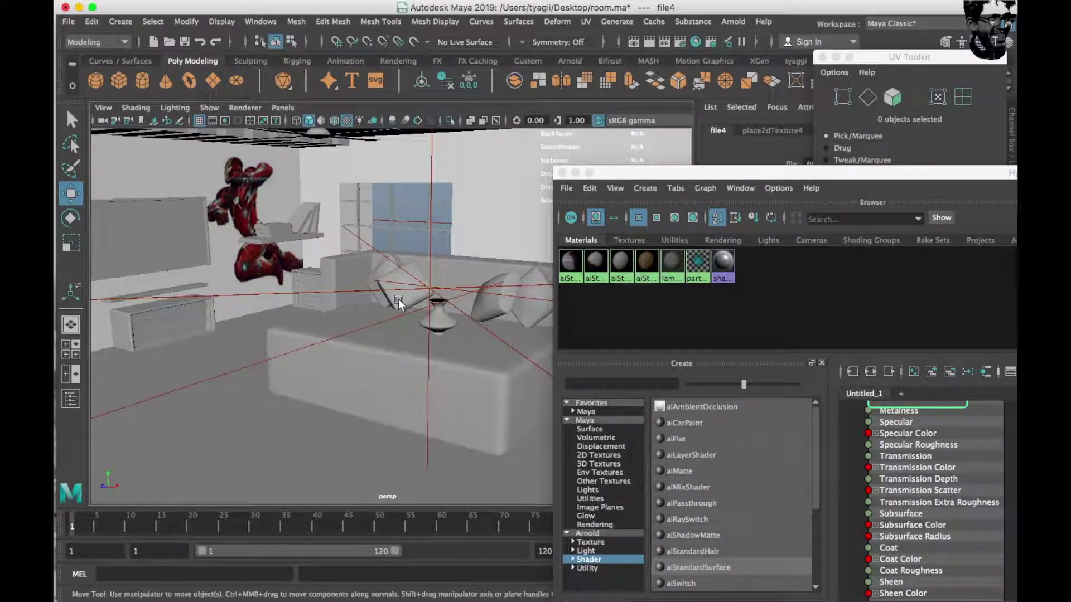
left_click(398, 299)
Step: Assign the cork material aiStandardSurface4 to the first two sofa cushions
key("f")
middle_click_drag(646, 262, 388, 257)
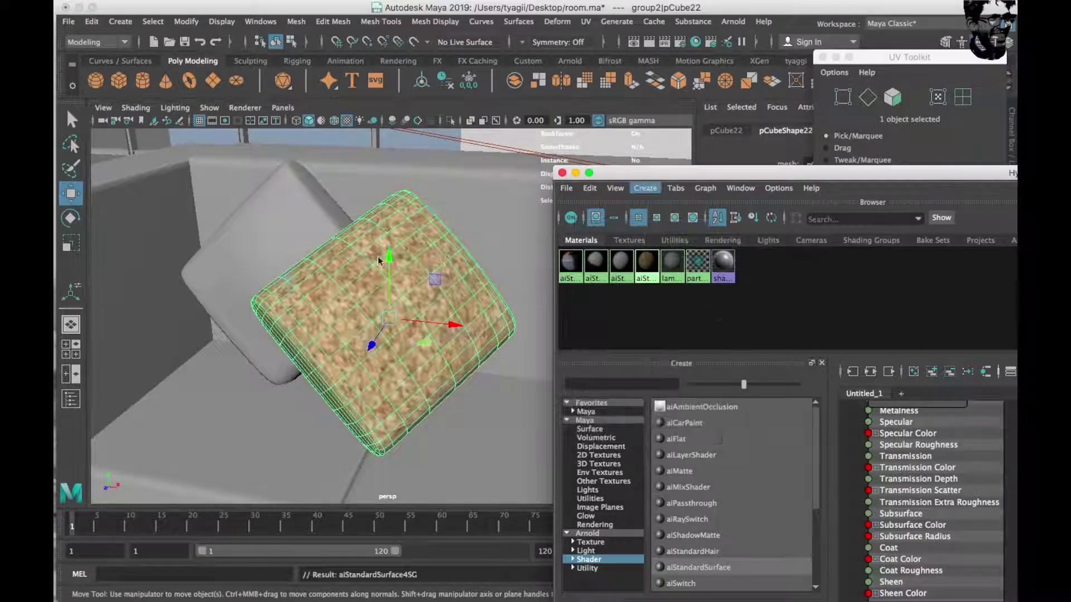
left_click(306, 261)
right_click_drag(635, 266, 614, 362)
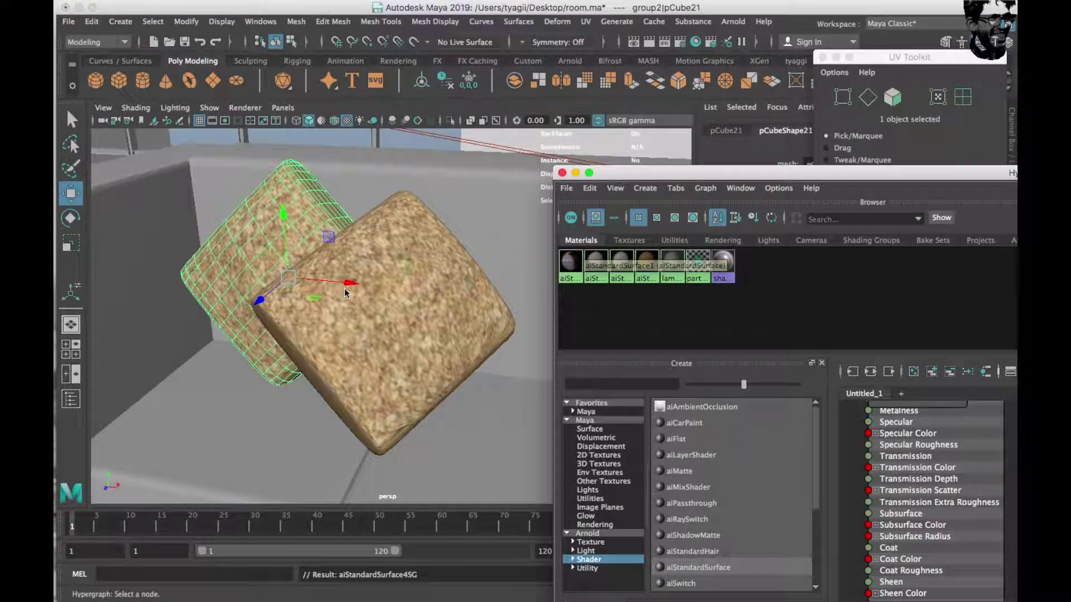
left_click(391, 313)
Step: Apply UV > Automatic projection to both cushions
left_click(587, 22)
left_click(641, 90)
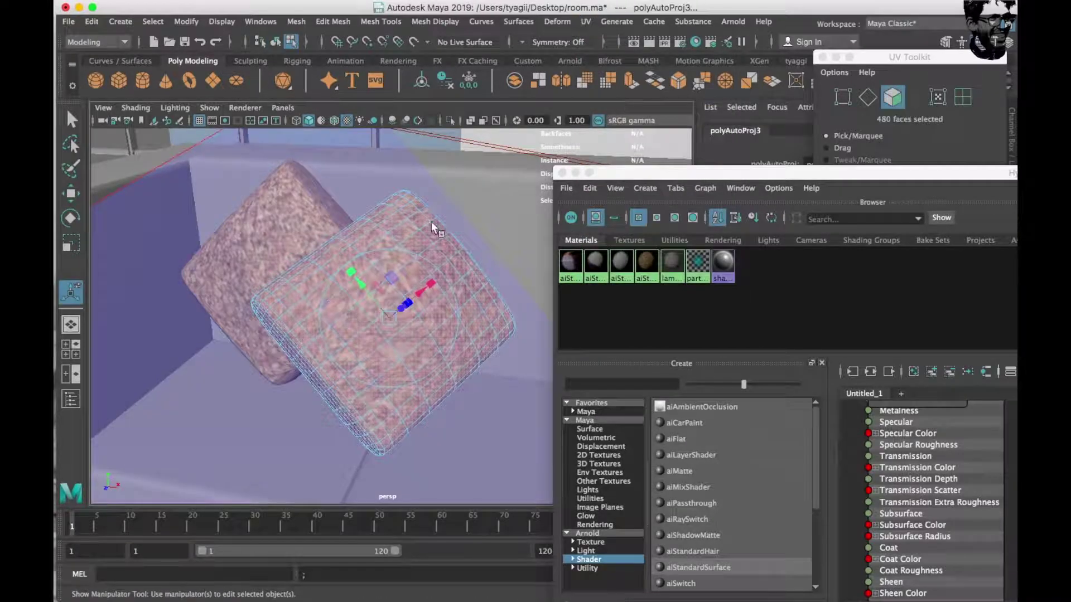
right_click_drag(424, 245, 485, 215)
left_click(242, 275)
left_click(585, 21)
left_click(619, 93)
right_click_drag(313, 246, 376, 215)
key("q")
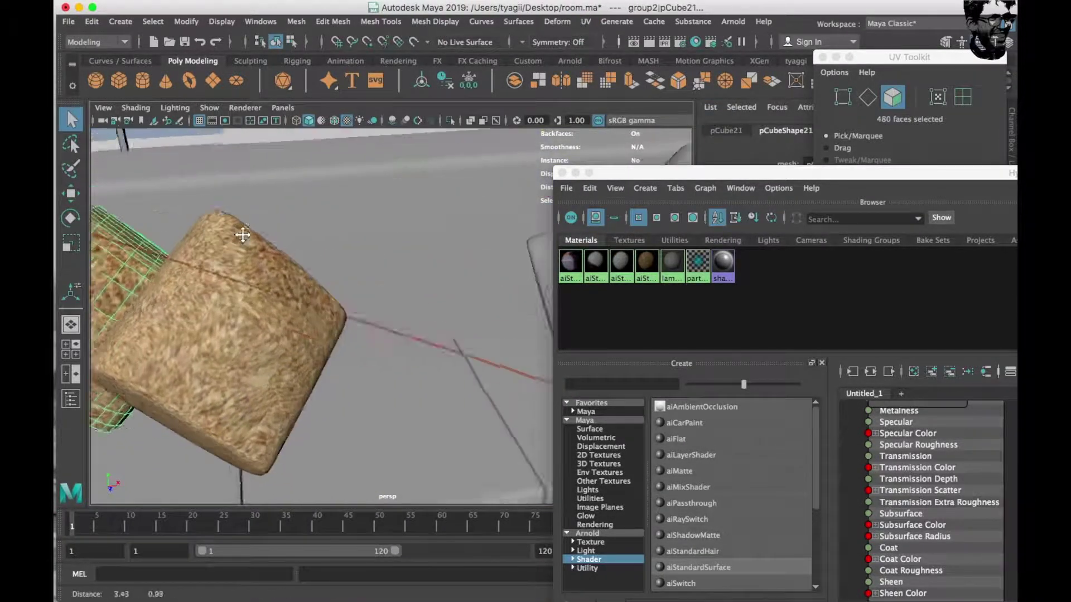
Step: Assign the cork material to the front cushion and the small back cushion
left_click_drag(313, 245, 206, 245, "alt")
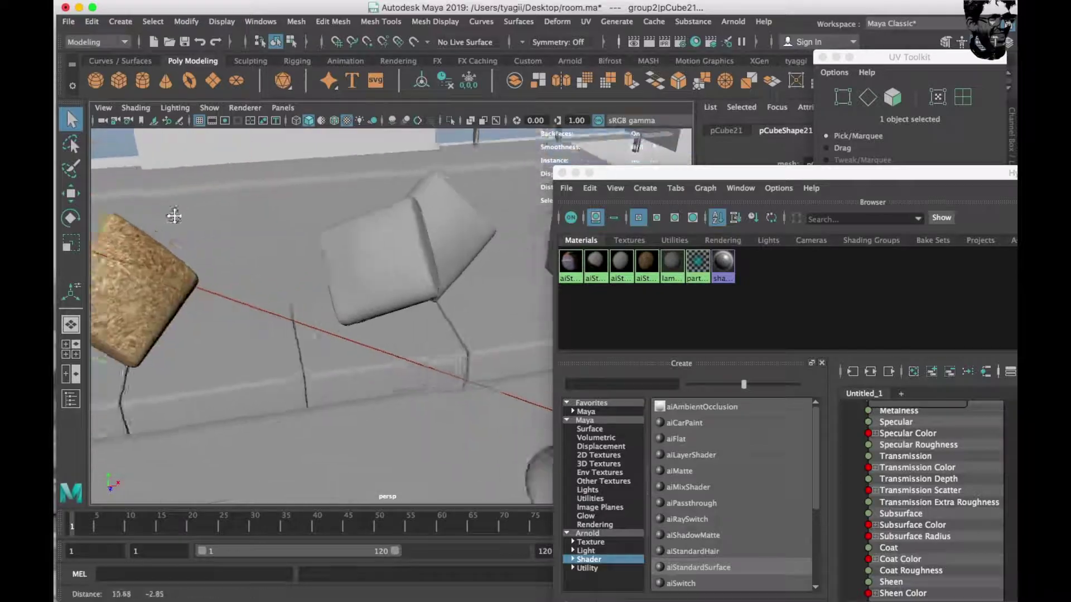
left_click(377, 246)
right_click(646, 262)
left_click(650, 277)
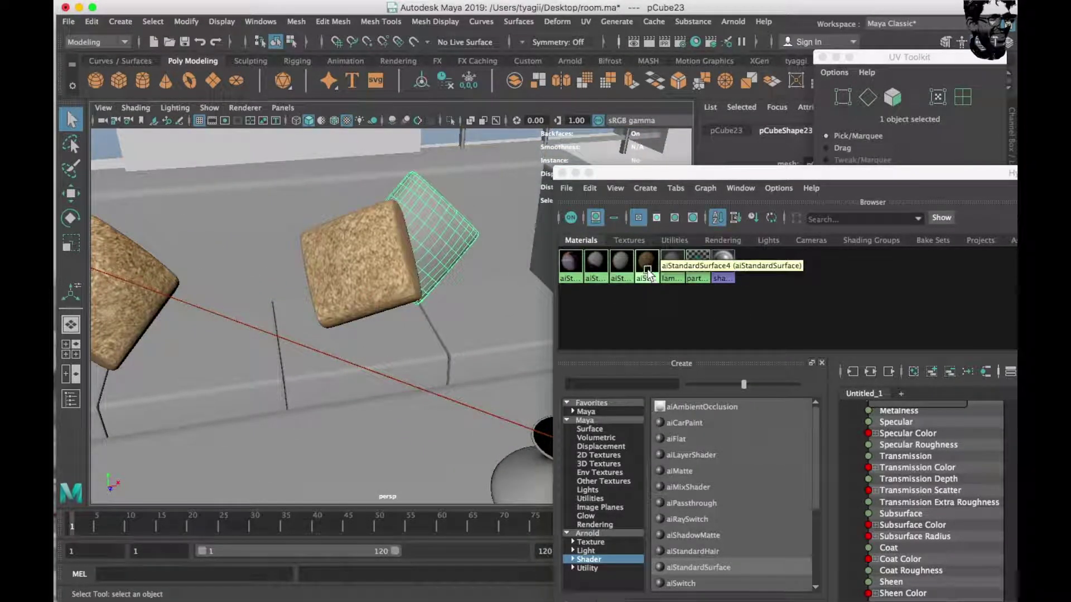
mouse_move(501, 272)
left_mouse_down("alt")
mouse_move(311, 282)
mouse_move(115, 186)
mouse_move(413, 223)
left_mouse_up("alt")
left_click(348, 214)
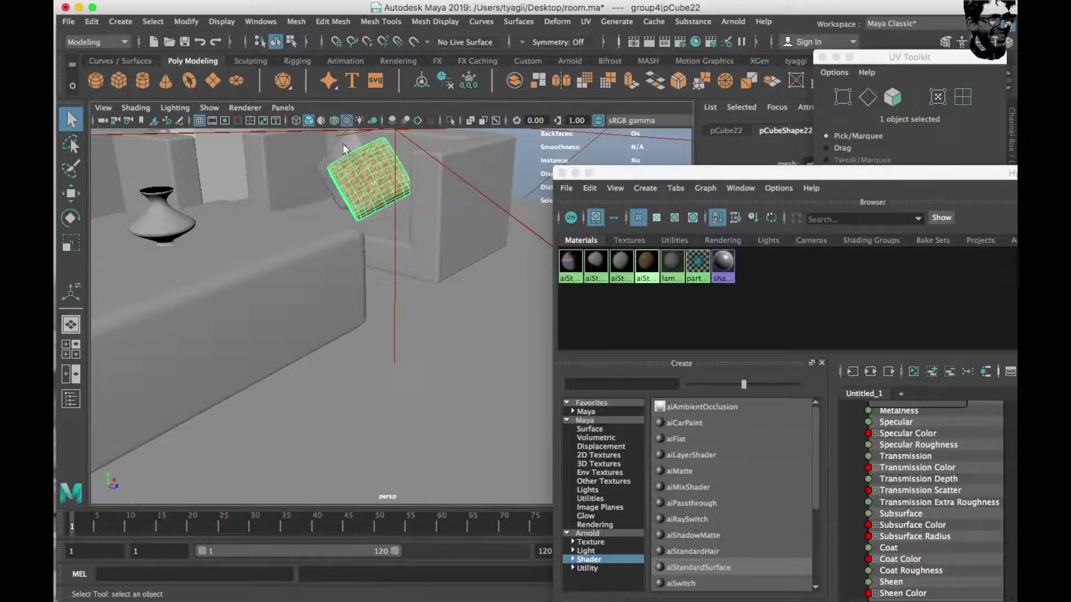
middle_click_drag(646, 261, 343, 143)
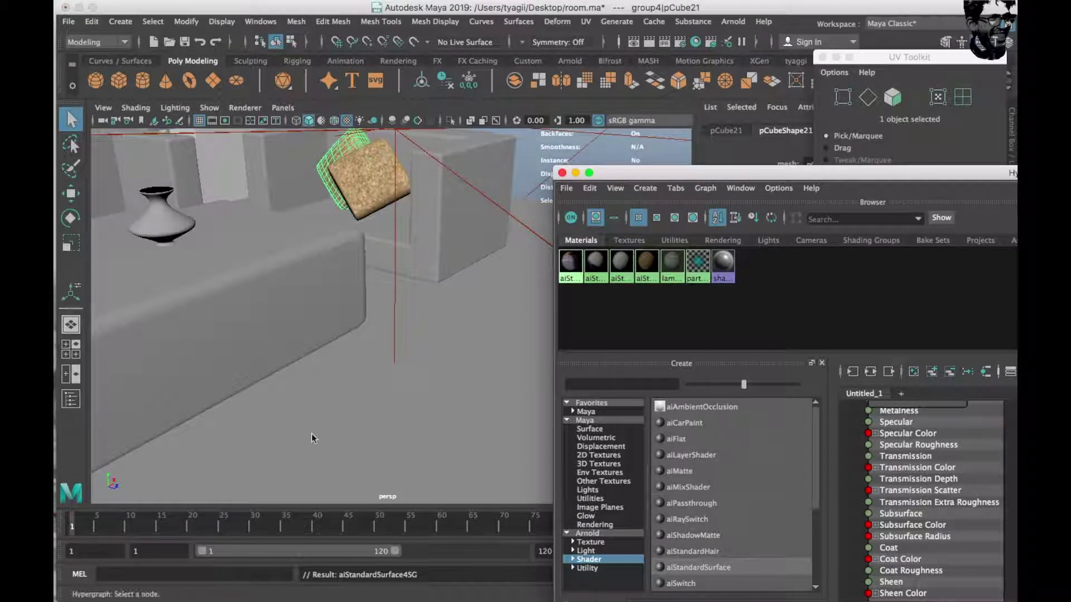
left_click(344, 381)
left_click_drag(684, 173, 286, 64)
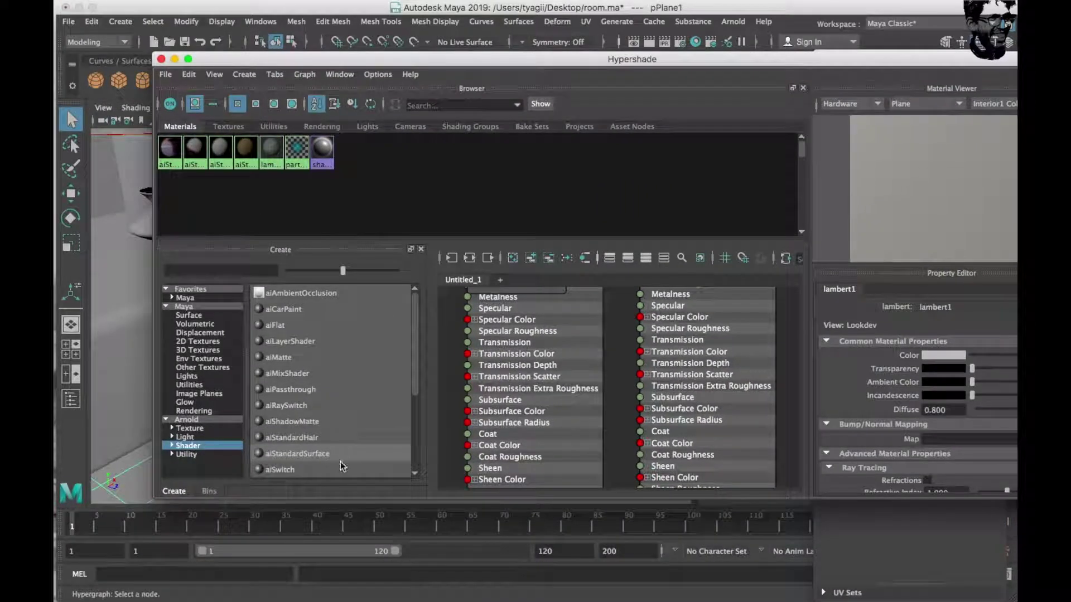
Step: Create aiStandardSurface5 and connect a Cloth texture to its Base Color
left_click(335, 454)
left_click_drag(540, 67, 343, 50)
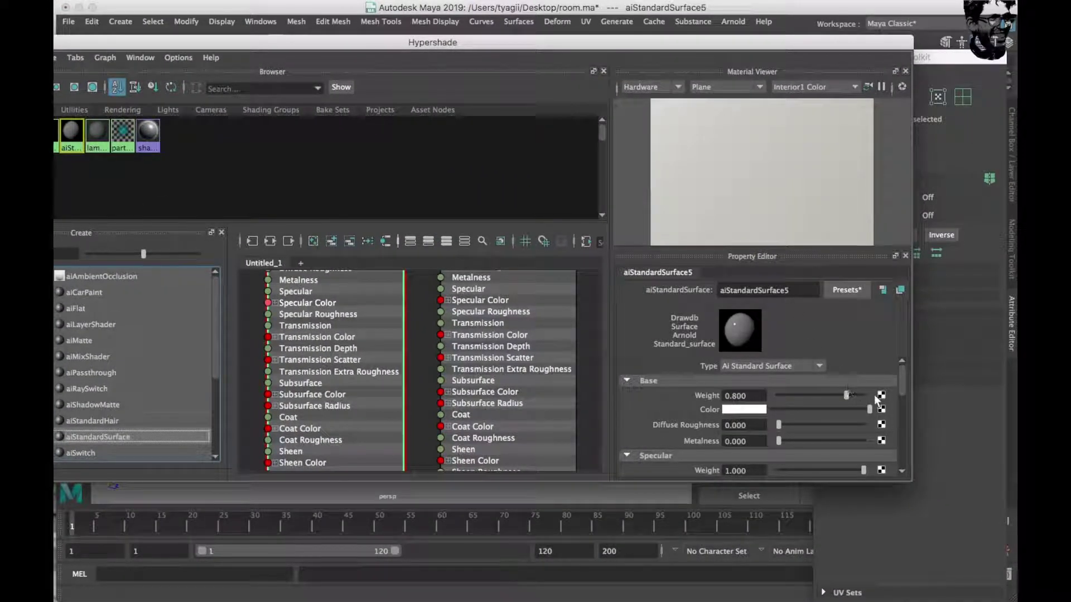
left_click(881, 409)
left_click(503, 195)
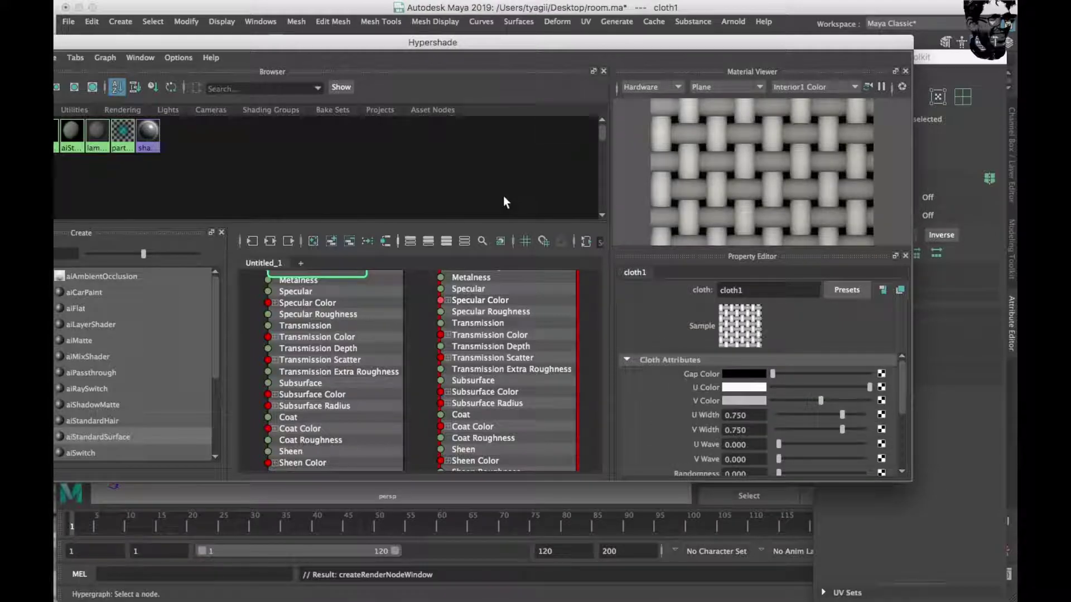
Step: Set the cloth's U Color to pink and V Color to dark mauve
left_click(740, 386)
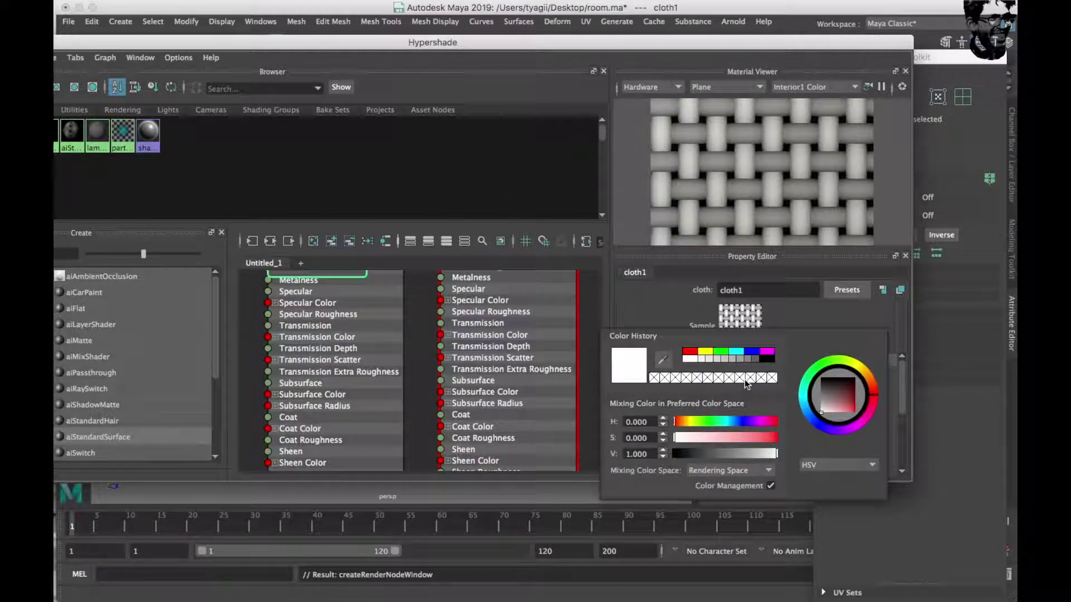
left_click(704, 437)
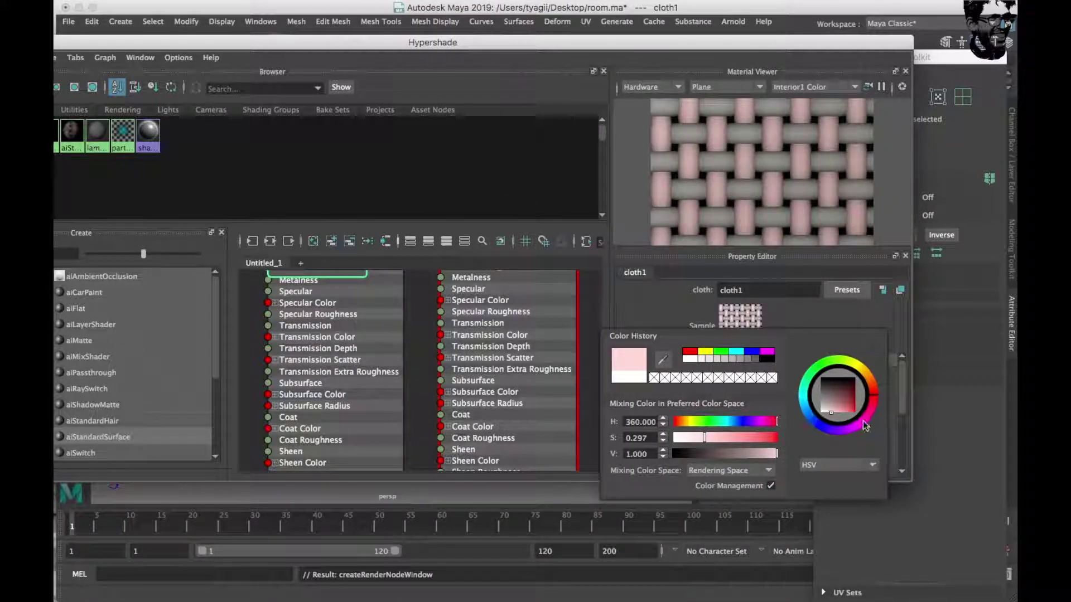
left_click_drag(752, 457, 747, 455)
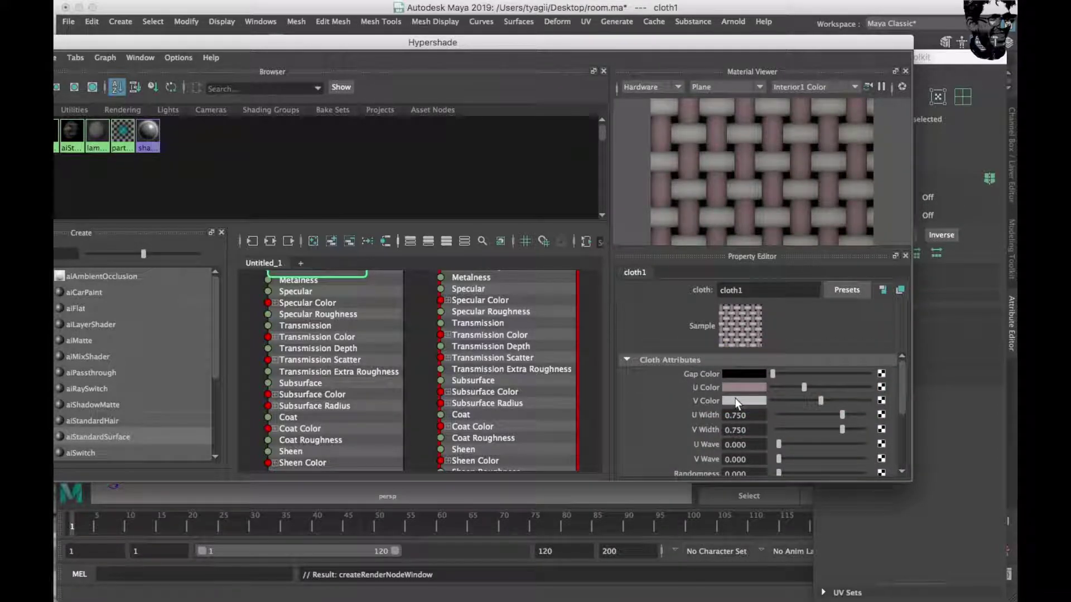
left_click(735, 398)
left_click_drag(747, 450, 711, 450)
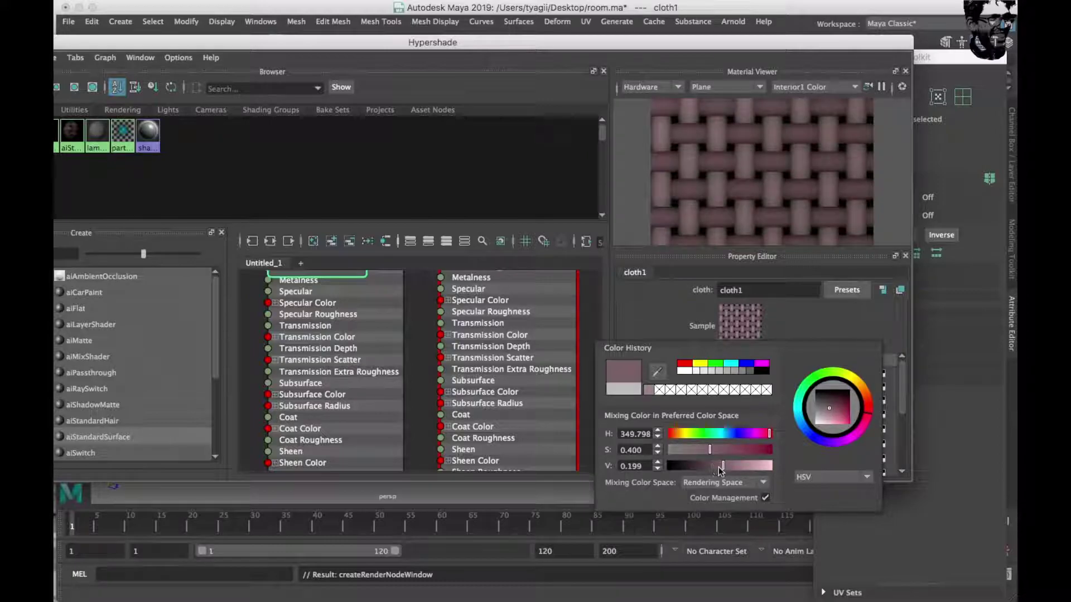
left_click_drag(383, 45, 857, 109)
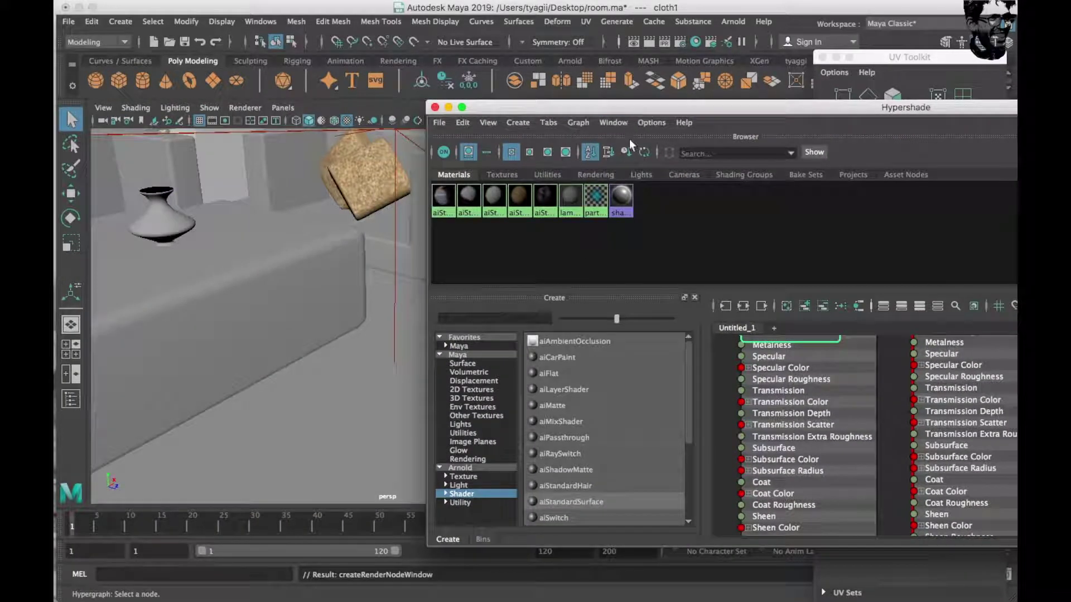
Step: Assign aiStandardSurface5 to the rug plane pPlane1 and orbit to inspect it
left_click(546, 198)
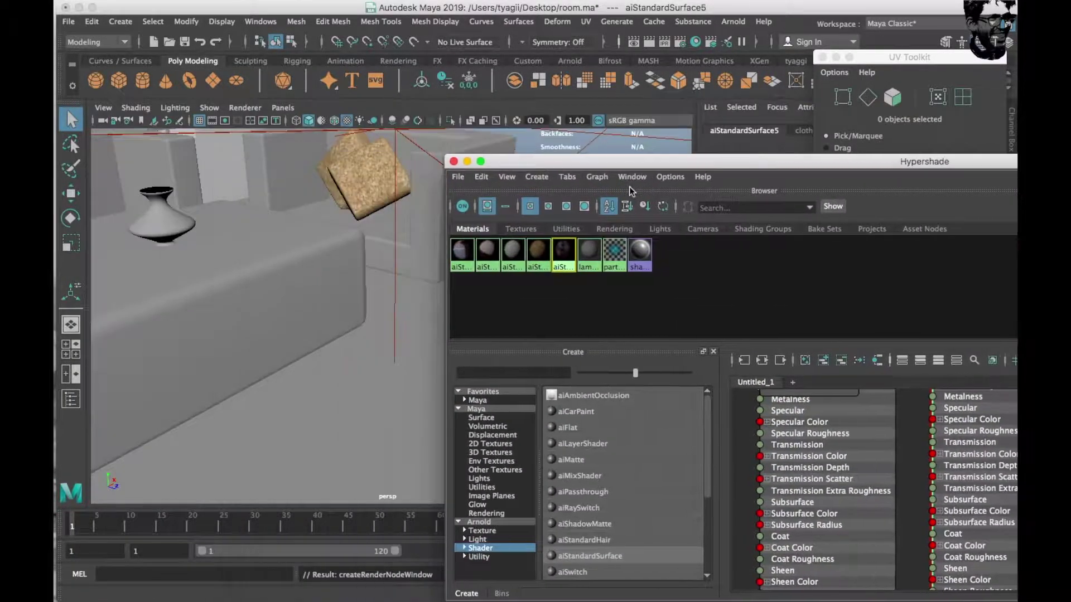
left_click_drag(725, 161, 863, 161)
left_click(328, 375)
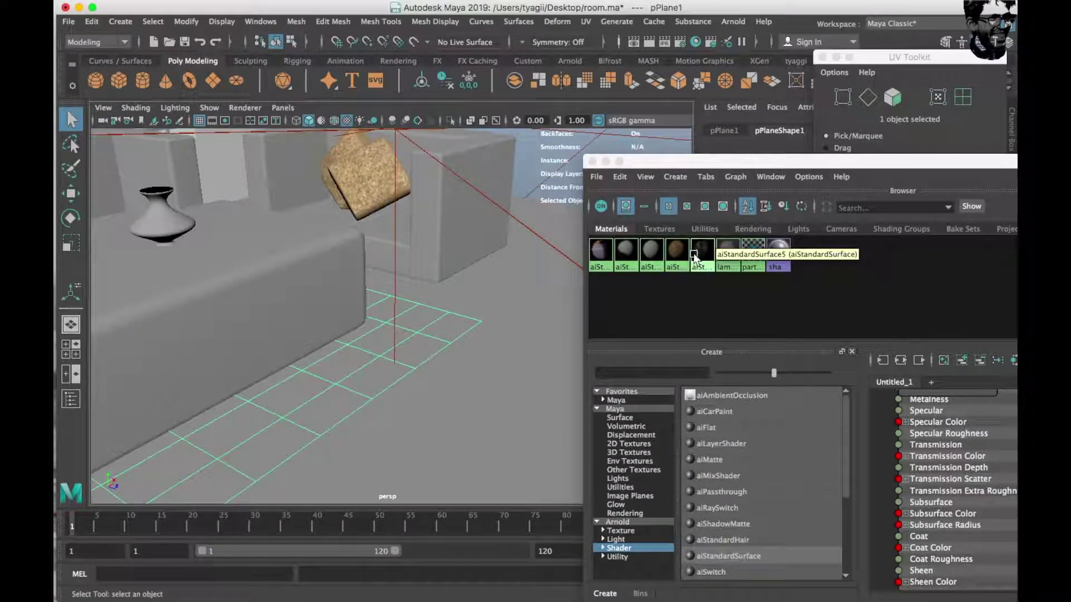
right_click_drag(694, 258, 695, 235)
left_click_drag(363, 354, 353, 363, "alt")
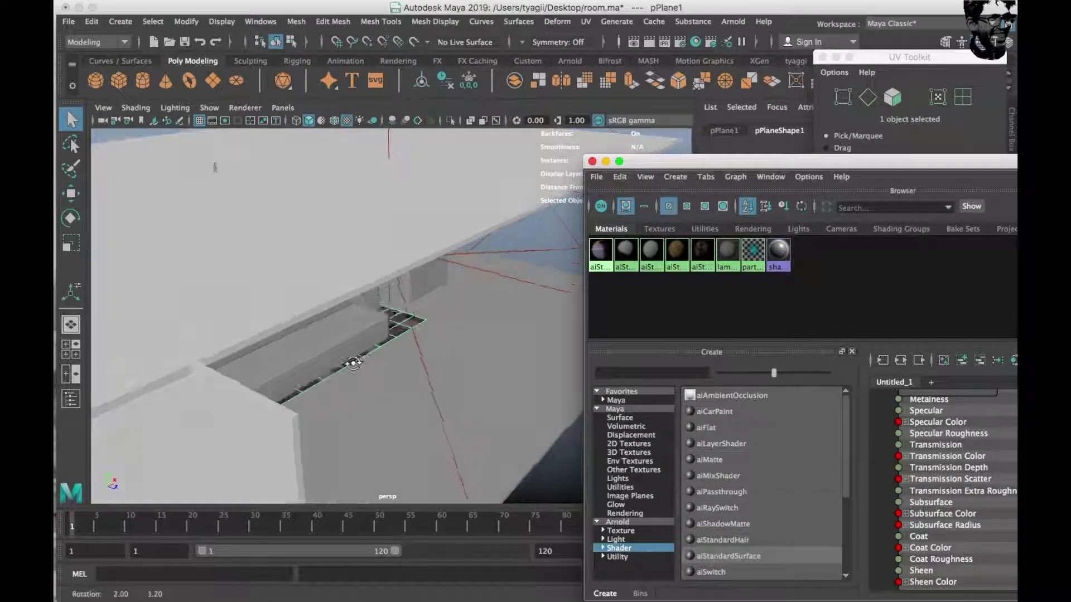
right_click_drag(353, 363, 239, 325, "alt")
left_click_drag(239, 325, 391, 329, "alt")
mouse_move(390, 329)
right_mouse_down("alt")
mouse_move(407, 313)
mouse_move(343, 399)
right_mouse_up("alt")
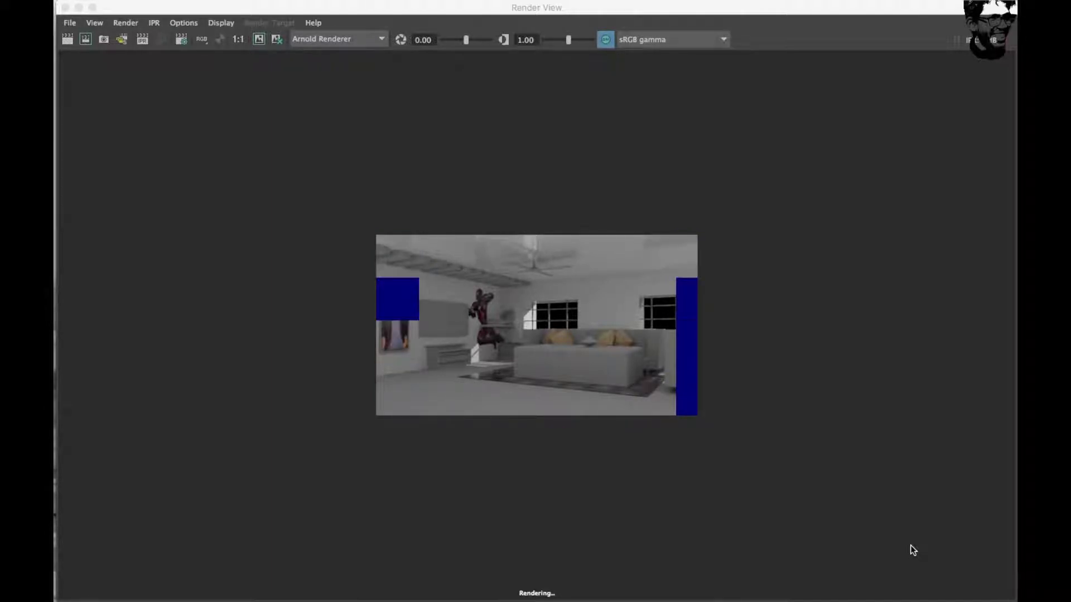
Step: Close the Arnold Render View and UV Toolkit, then reopen Hypershade
left_click(64, 6)
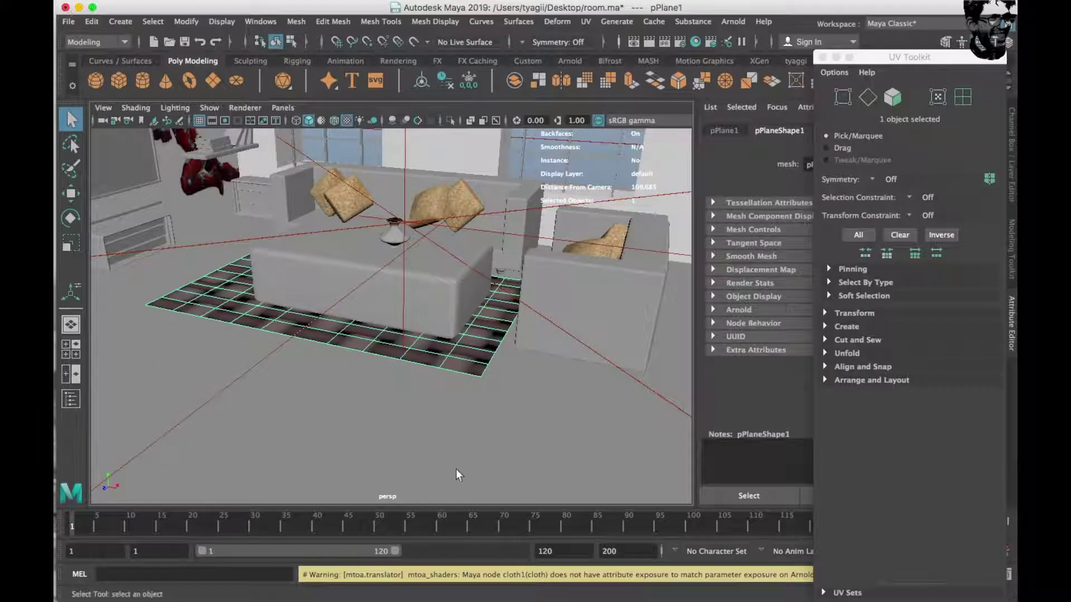
left_click_drag(455, 470, 495, 335, "alt")
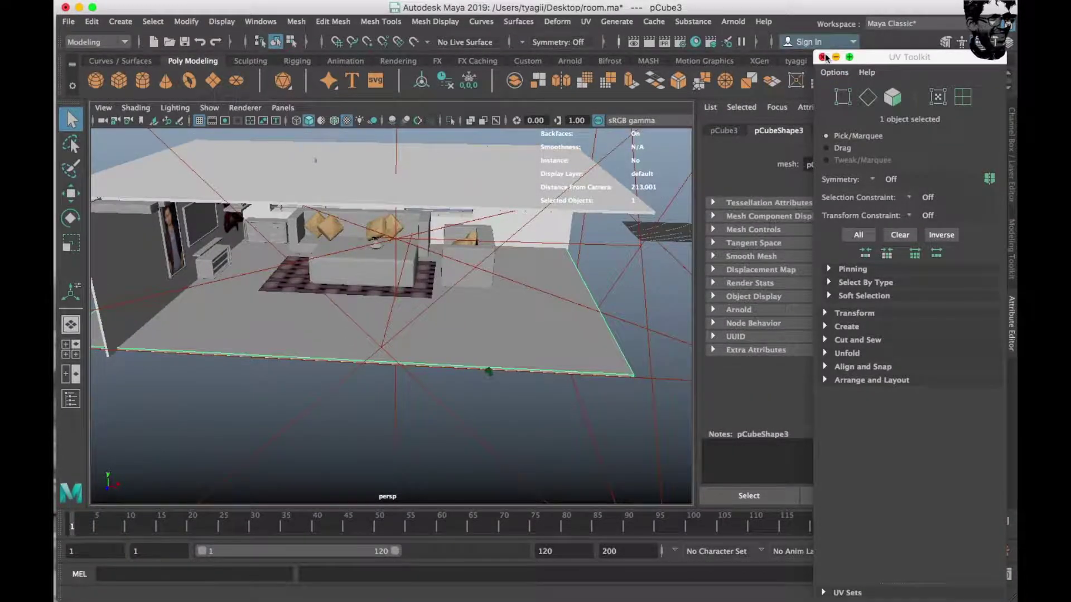
left_click(826, 57)
left_click(694, 42)
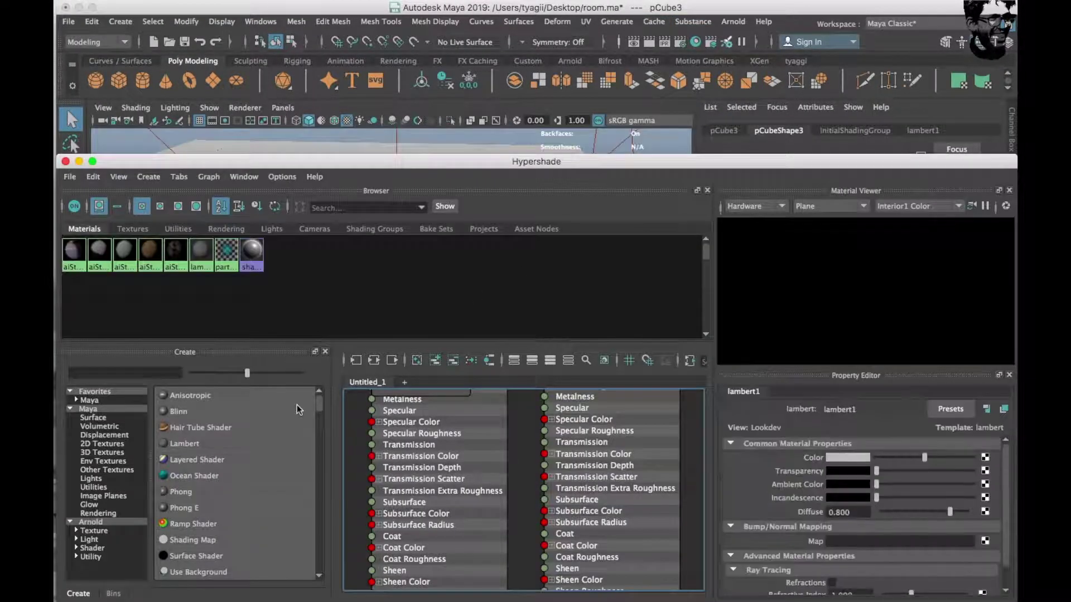
Step: Create aiStandardSurface6 with images (12).jpeg as its Base Color file texture
left_click(92, 548)
left_click(189, 556)
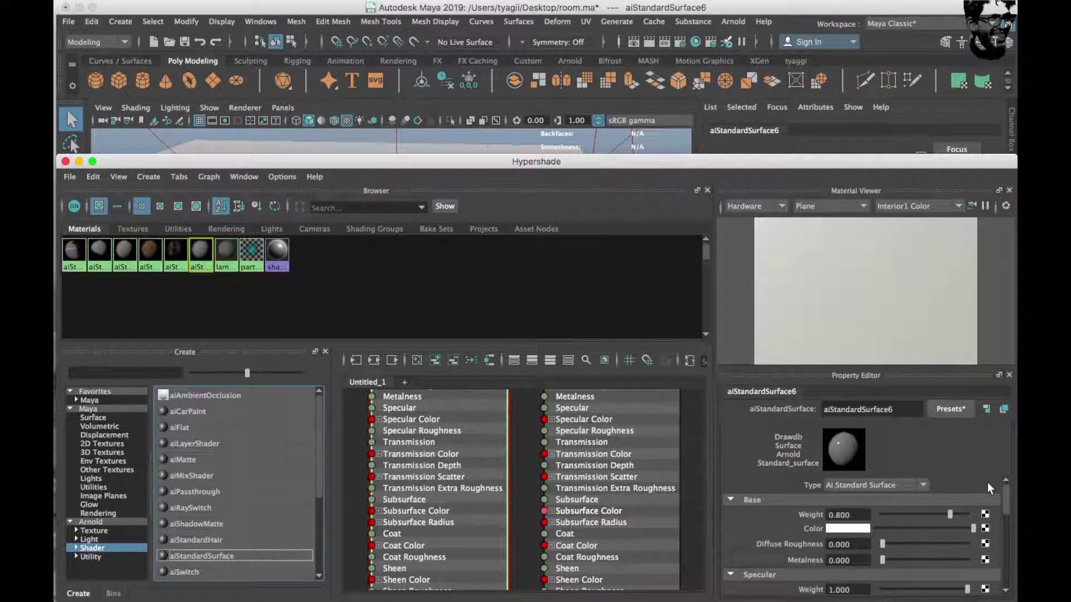
left_click(985, 528)
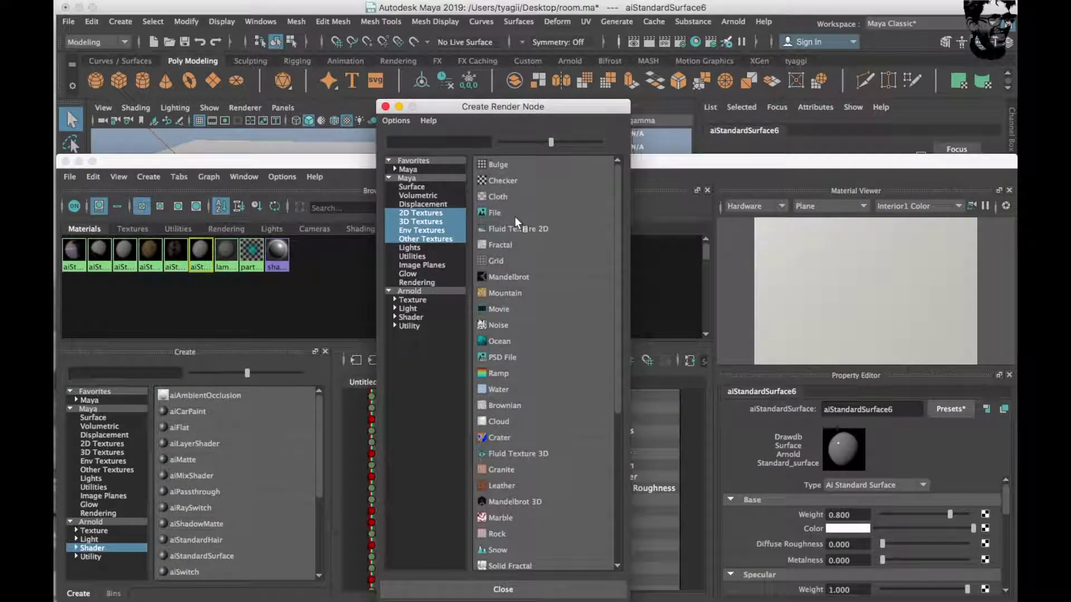
left_click(515, 216)
left_click(989, 501)
left_click(329, 124)
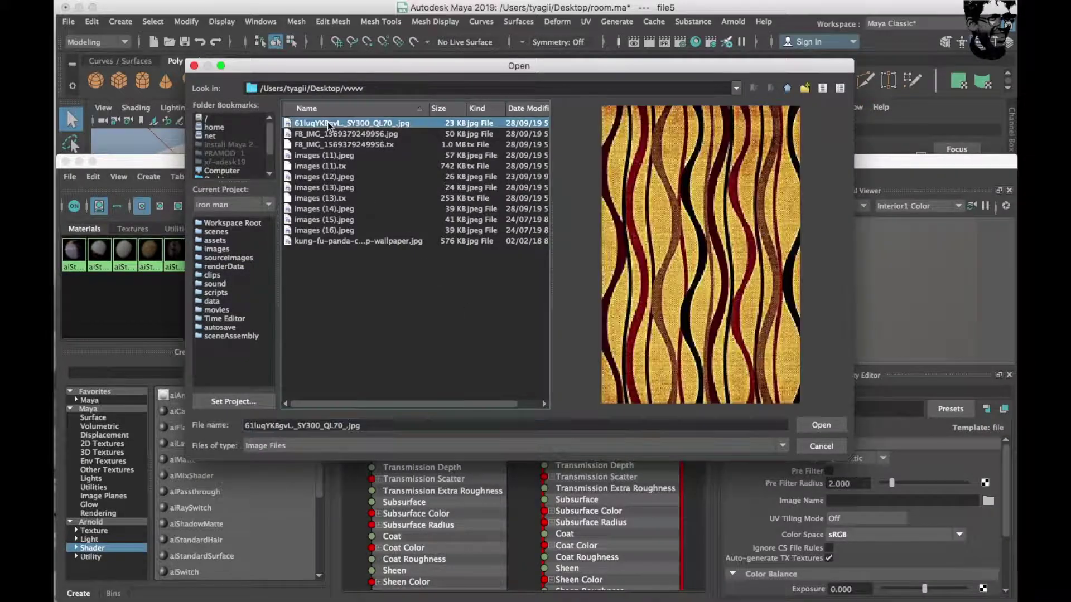
left_click(331, 134)
left_click(333, 145)
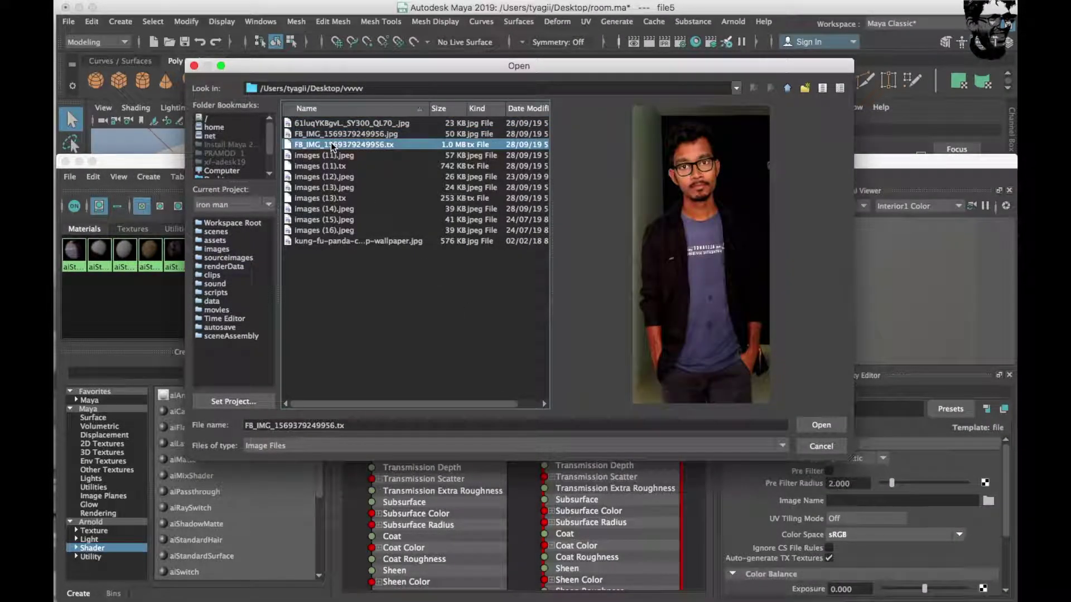
left_click(333, 156)
left_click(337, 175)
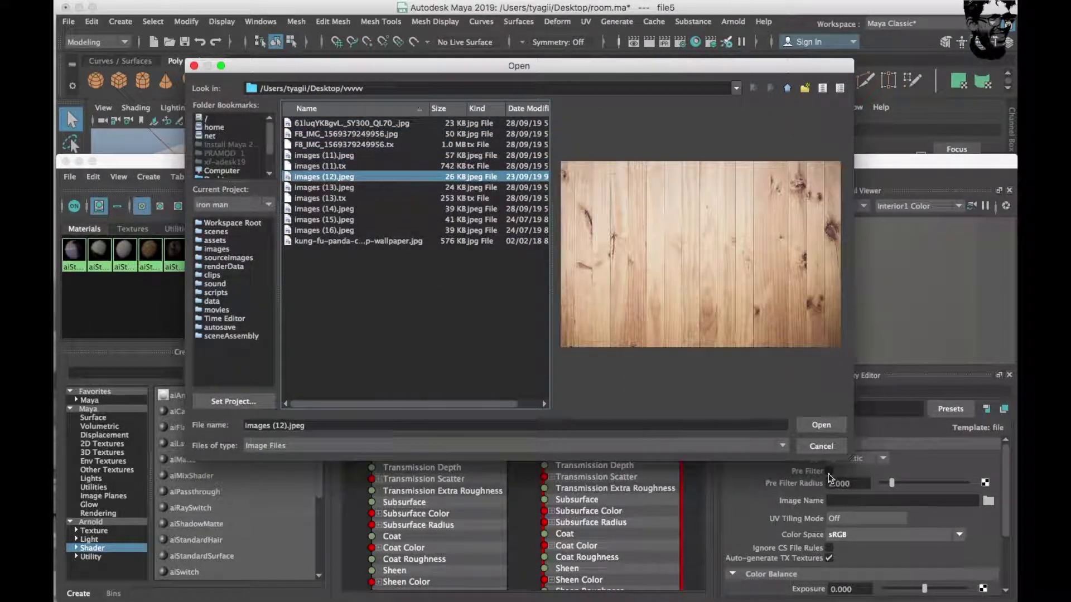
left_click(816, 426)
left_click_drag(268, 167, 733, 227)
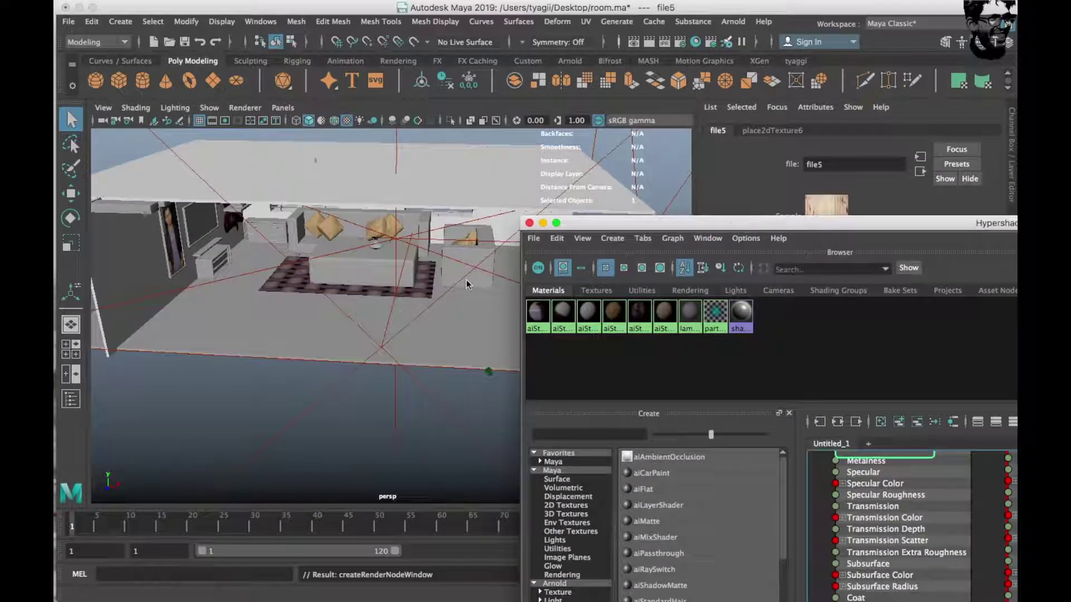
Step: Assign the wood material aiStandardSurface6 to the floor pCube3
left_click(481, 273)
right_click(667, 308)
left_click(667, 276)
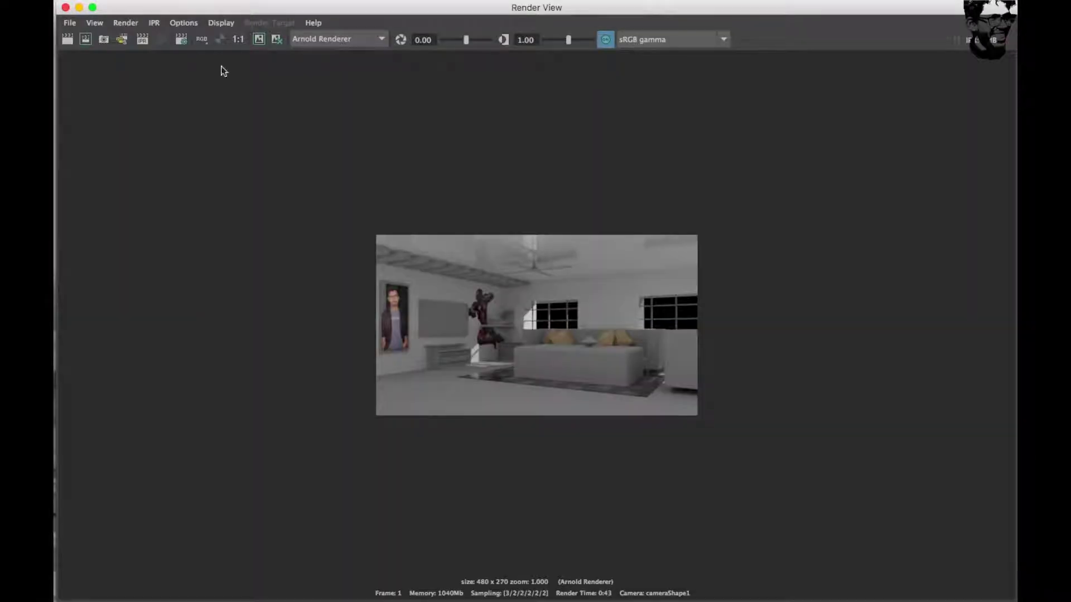
left_click(71, 6)
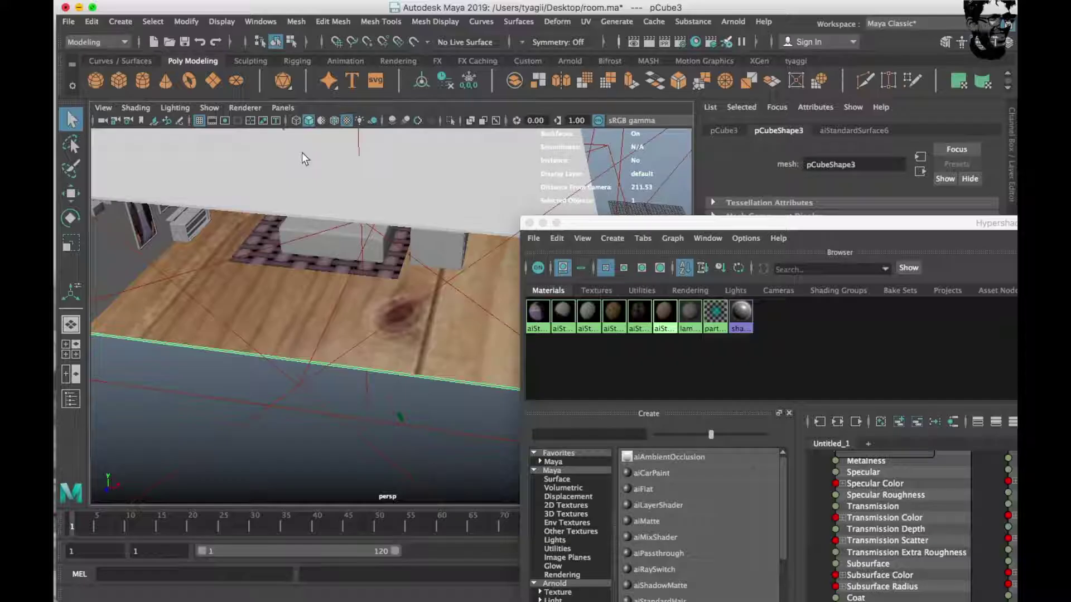
Step: In the UV Editor, scale the floor's UV shell up so the planks tile
left_click(587, 23)
left_click(622, 56)
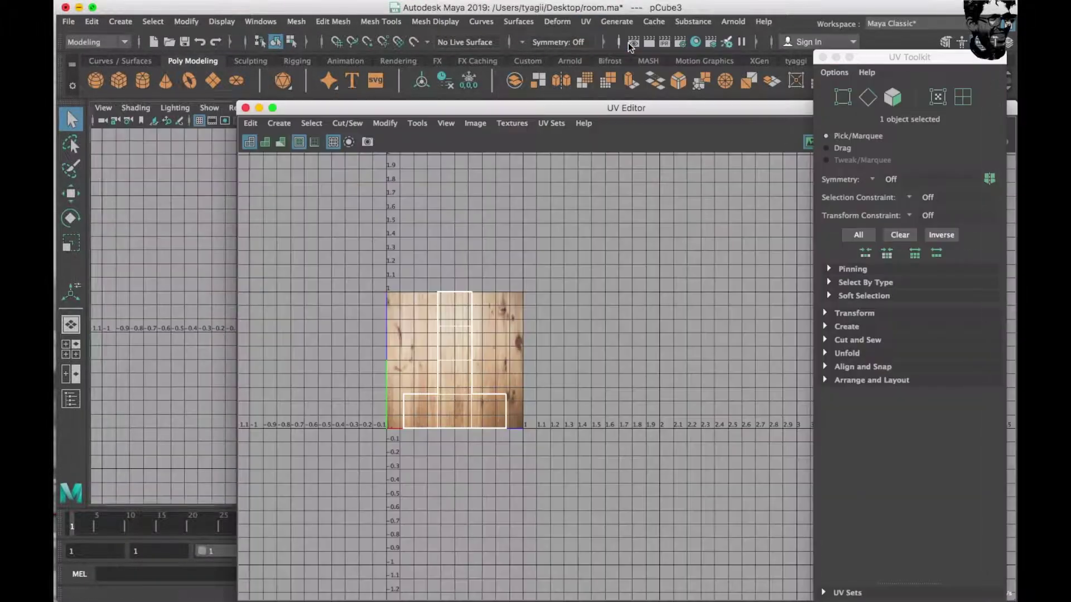
left_click_drag(557, 108, 819, 108)
right_click(700, 363)
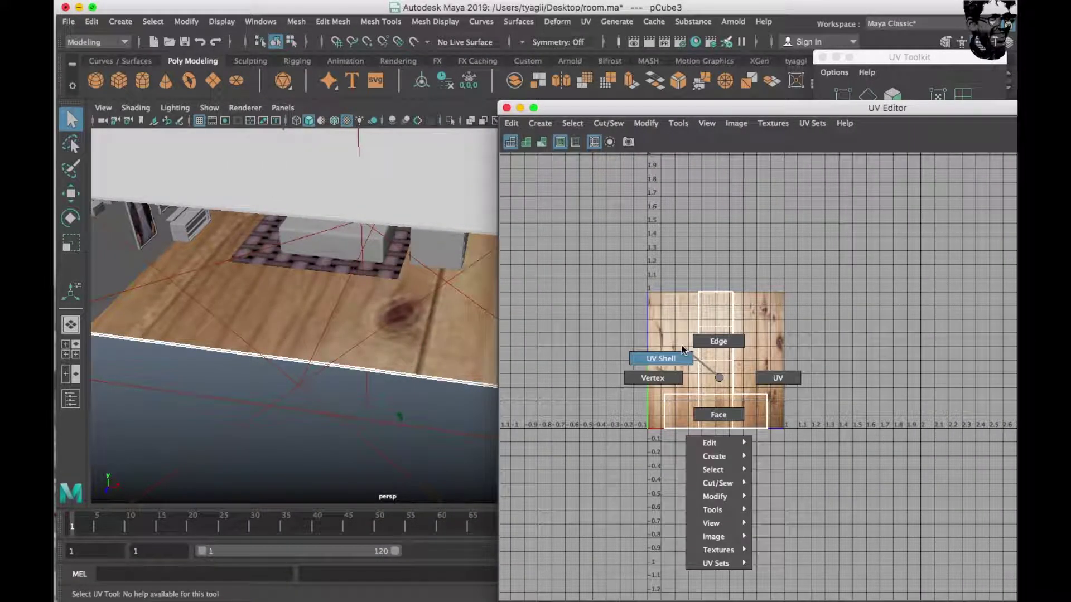
left_click(744, 376)
key("r")
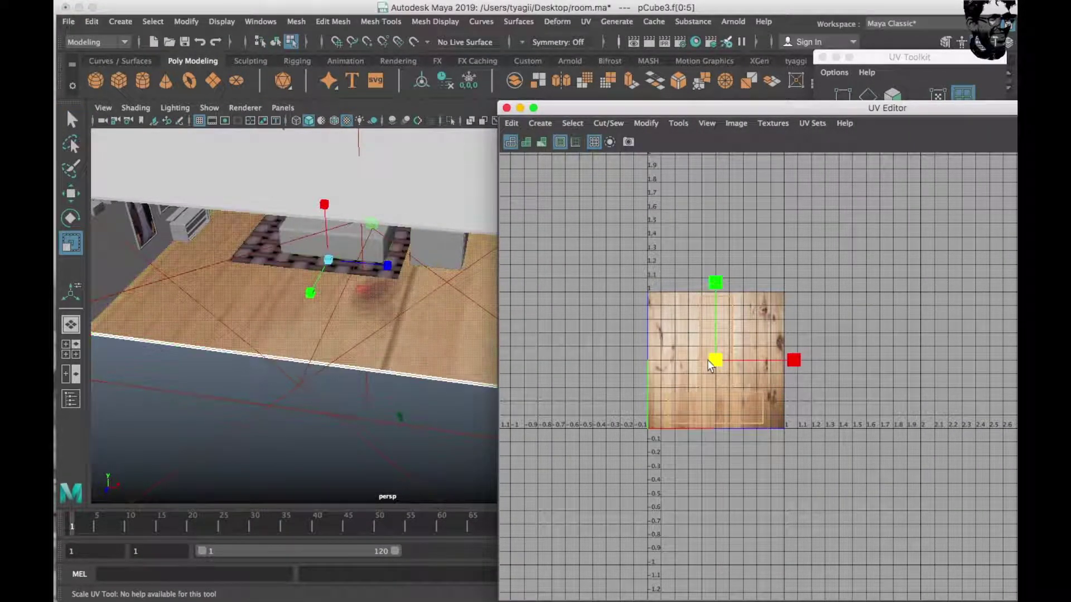
mouse_move(684, 374)
middle_mouse_down()
mouse_move(998, 380)
mouse_move(770, 377)
middle_mouse_up()
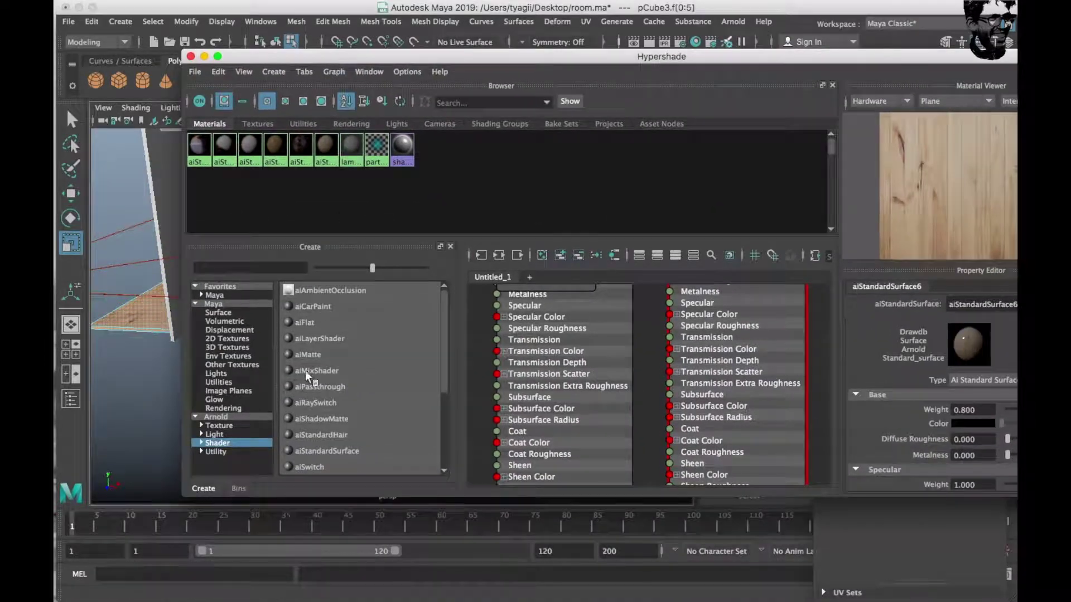
left_click(327, 451)
Step: Give the seventh material's Color a File texture using the sand image images (14).jpeg
left_click_drag(545, 57, 418, 53)
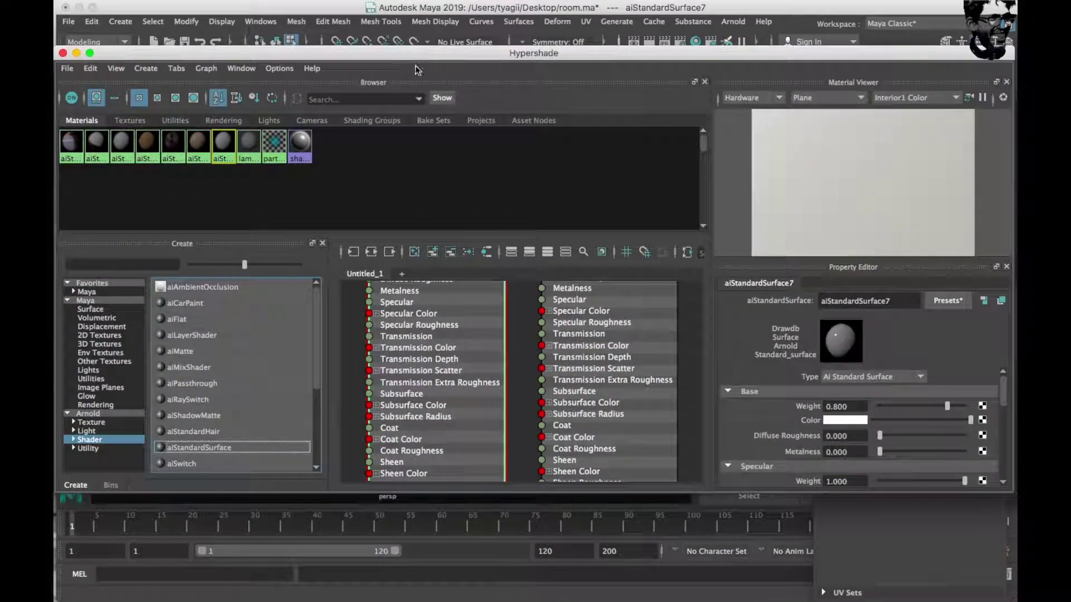
left_click(983, 421)
left_click(513, 210)
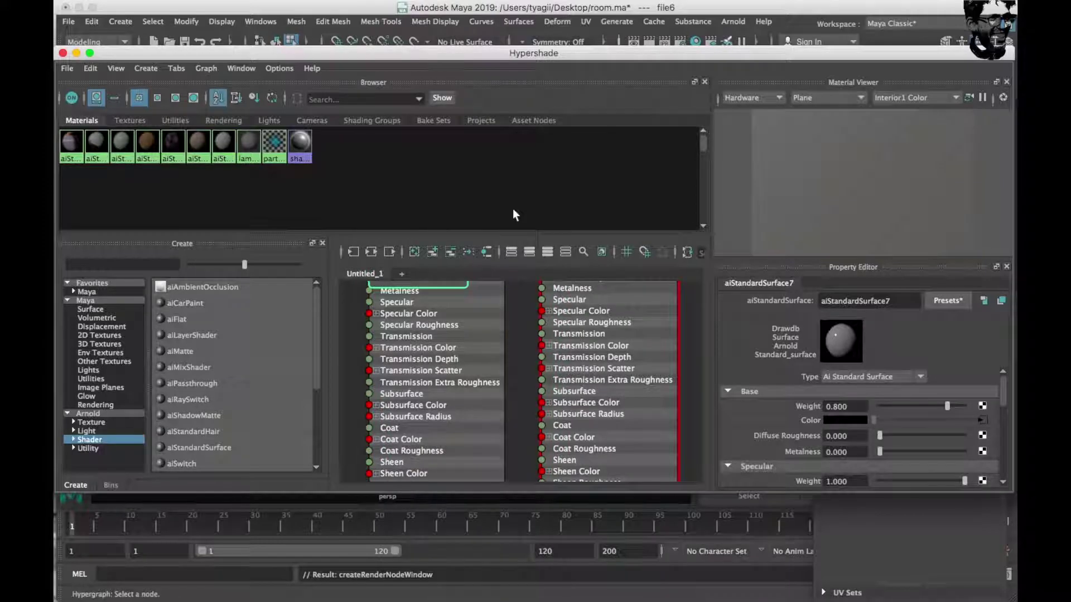
left_click(986, 392)
left_click(334, 177)
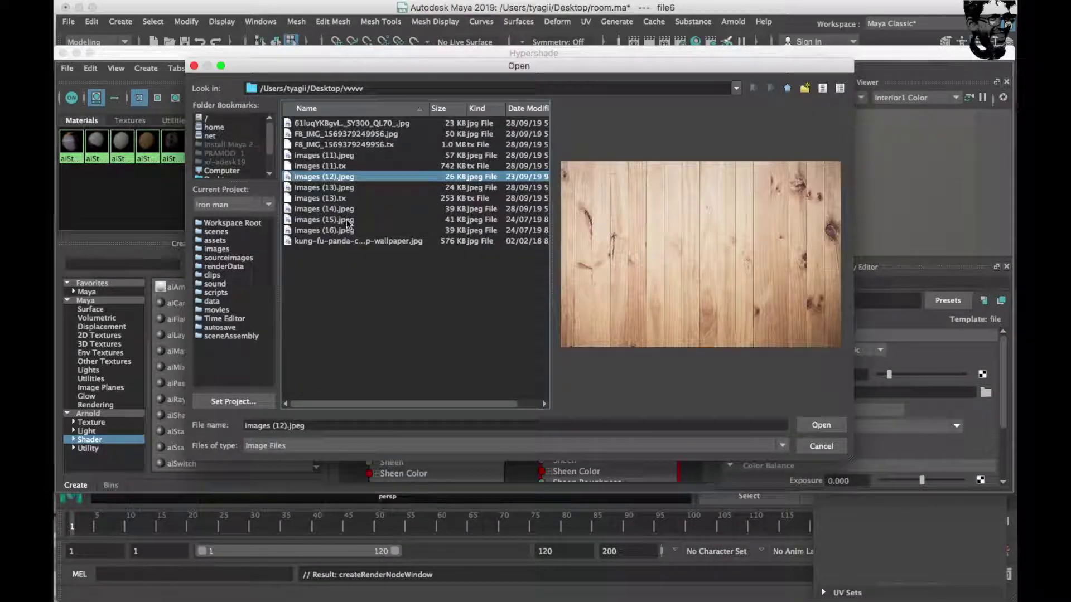
left_click(348, 229)
left_click(349, 219)
left_click(350, 209)
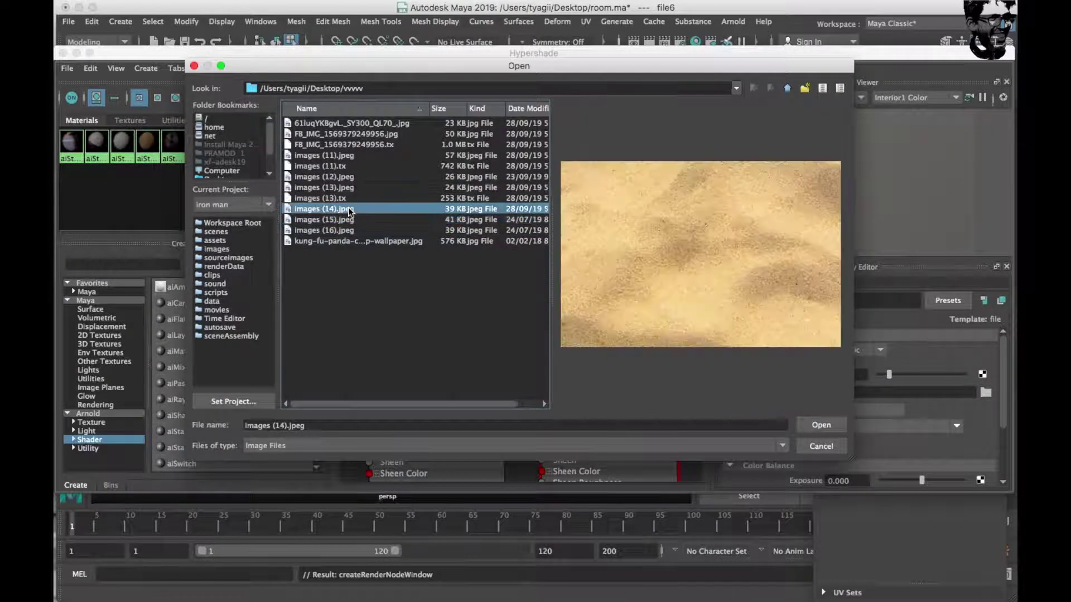
left_click(827, 429)
Step: Apply the sand material to the coffee table and small boxes, then maximize Hypershade
mouse_move(206, 56)
left_mouse_down()
mouse_move(446, 184)
mouse_move(758, 159)
left_mouse_up()
left_click(478, 234)
scroll(506, 213, "up", 5)
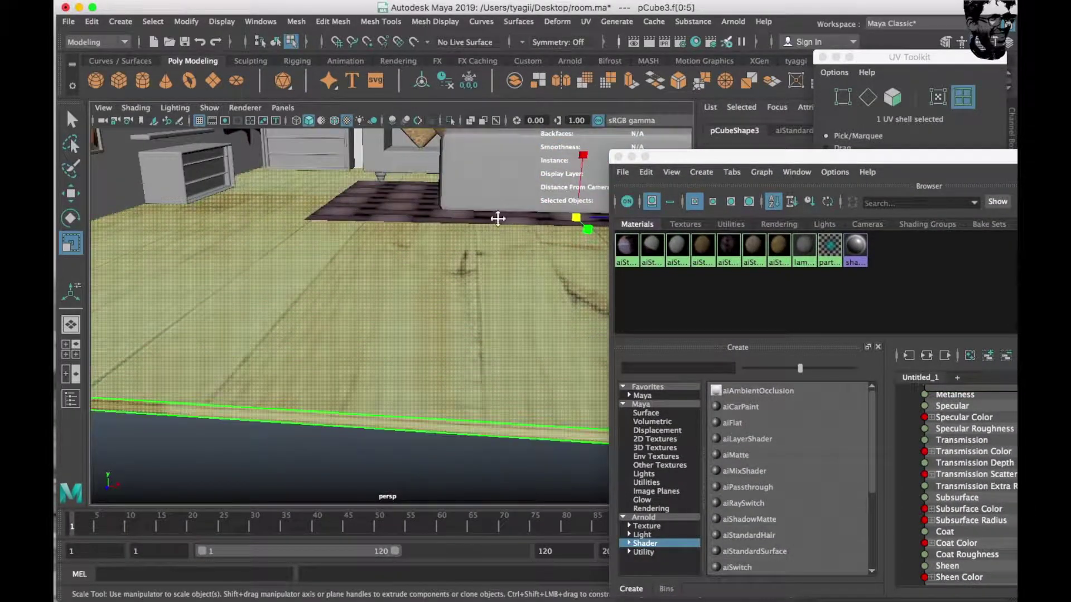
right_click_drag(363, 229, 356, 193)
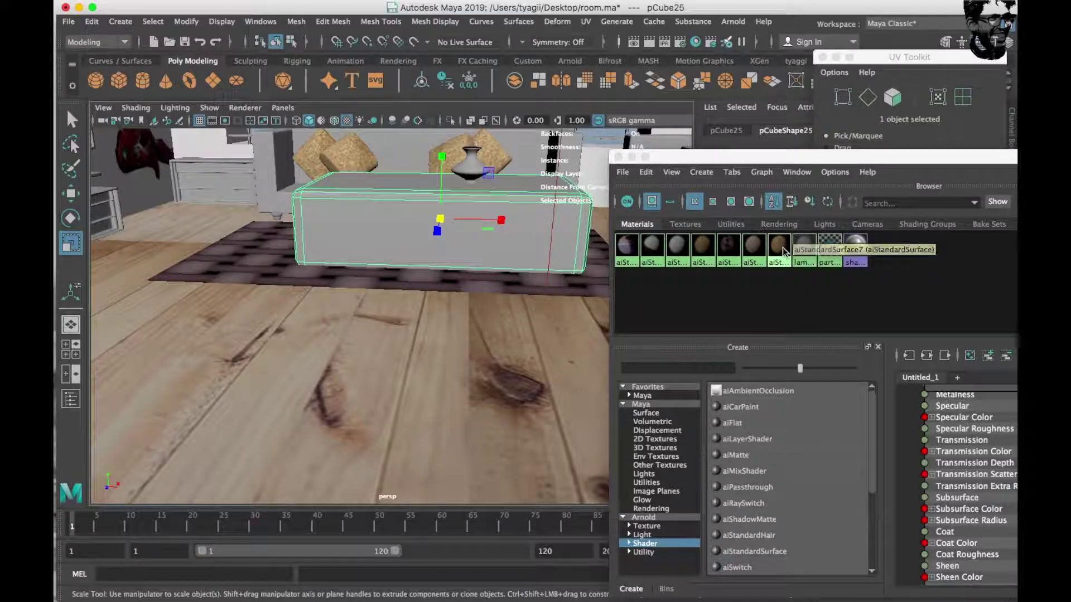
middle_click_drag(779, 245, 441, 234)
scroll(357, 279, "down", 5)
left_click(187, 245)
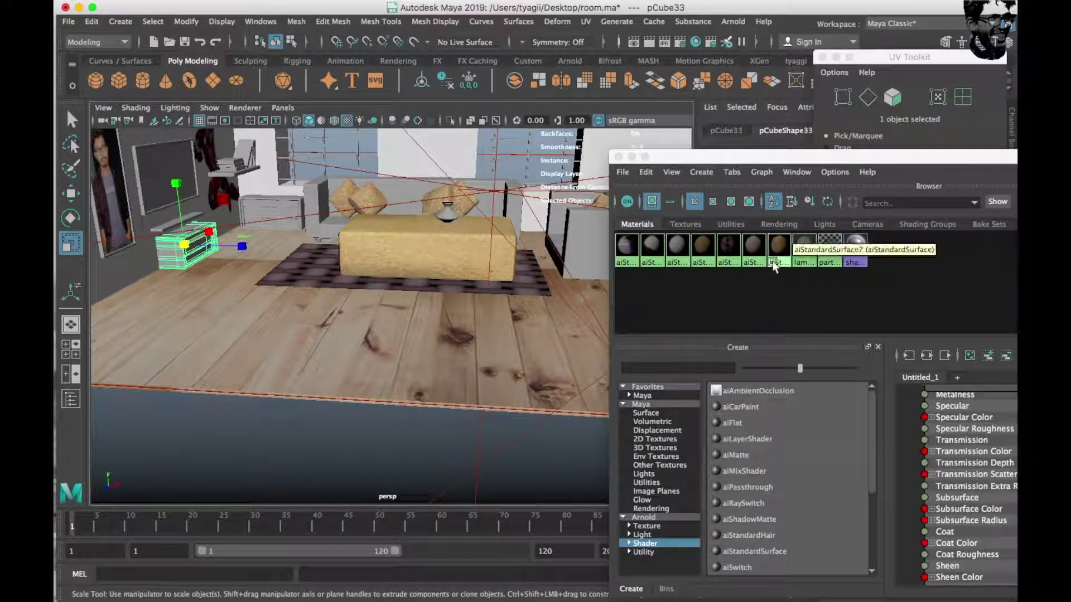
right_click_drag(773, 262, 719, 205)
left_click(271, 212)
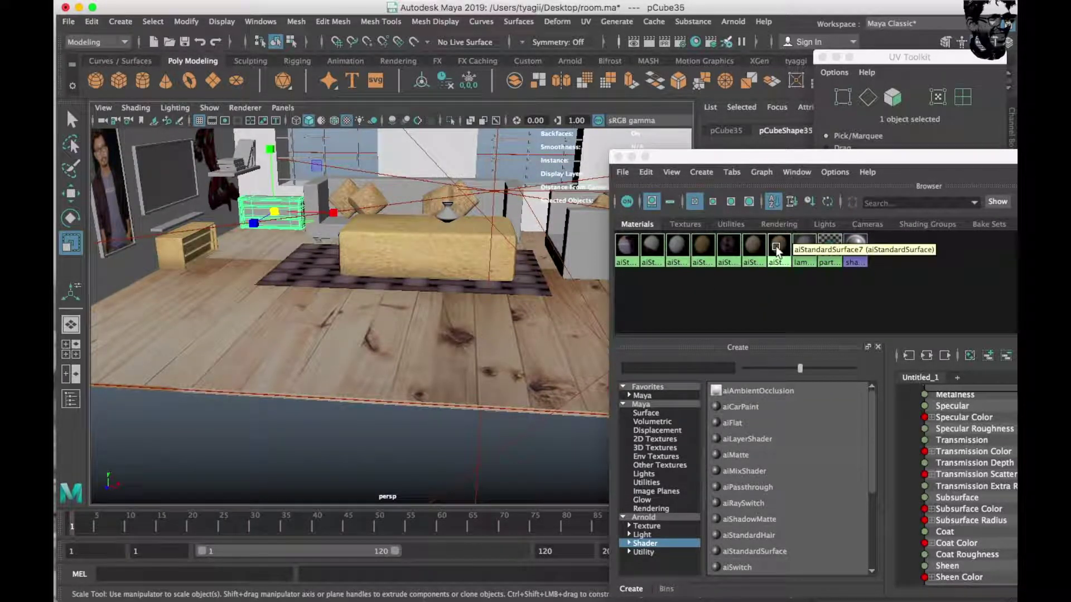
left_click_drag(390, 279, 271, 314, "alt")
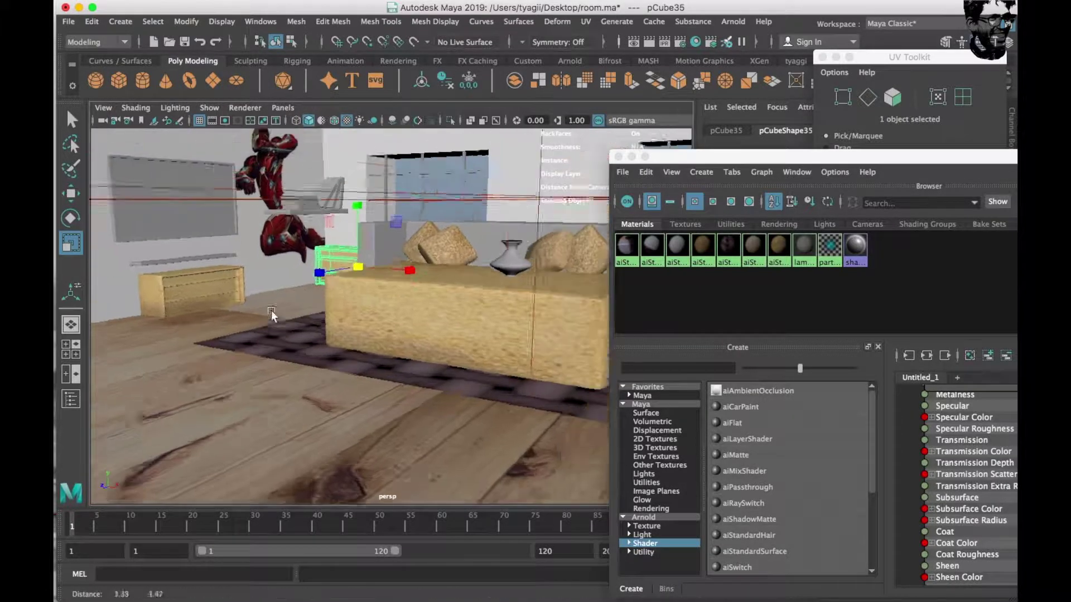
double_click(809, 157)
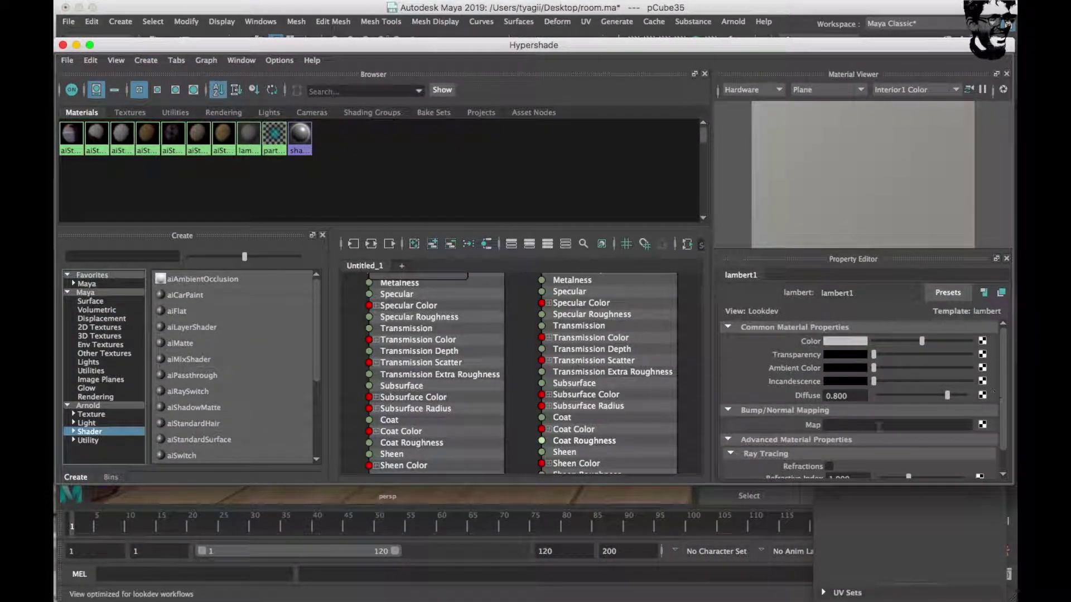
Step: Create an aiStandardSurface with a Cloth colour texture, setting U Color to light purple
left_click(246, 440)
left_click(981, 412)
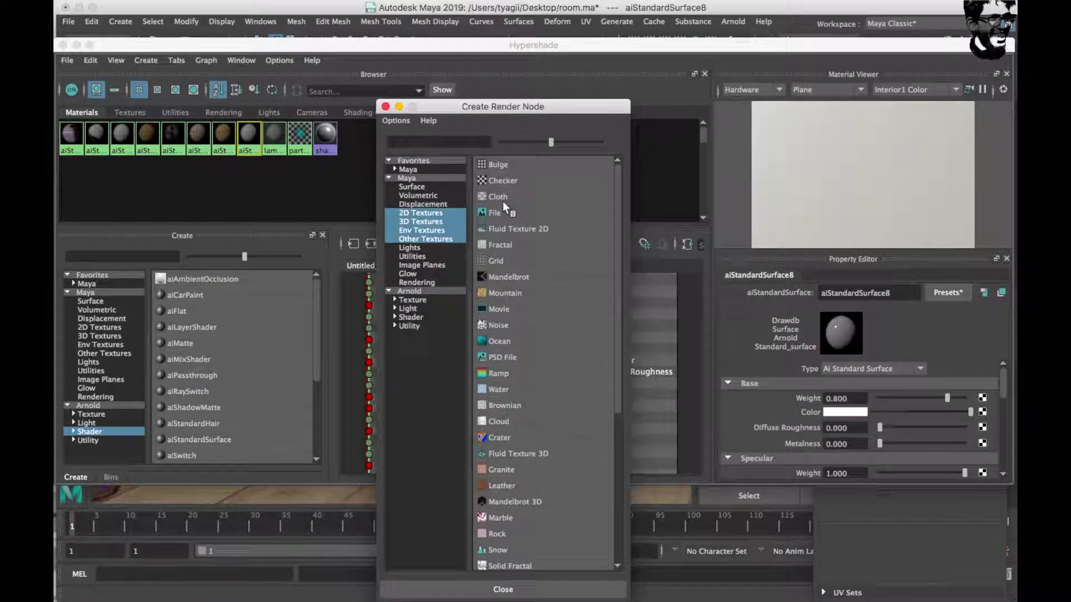
left_click(498, 197)
left_click(852, 392)
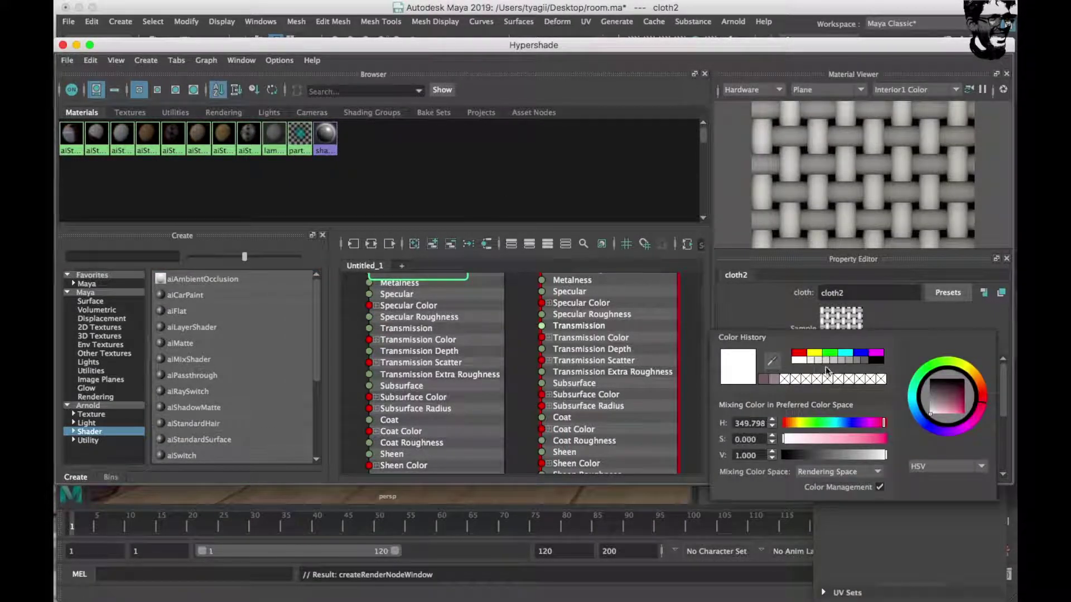
left_click(946, 427)
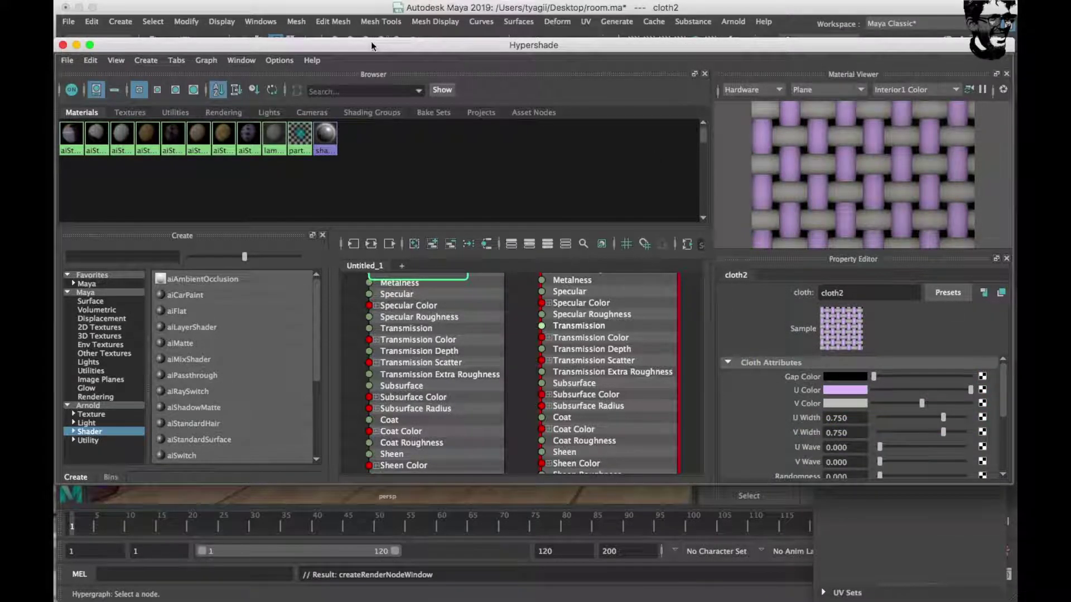
double_click(372, 46)
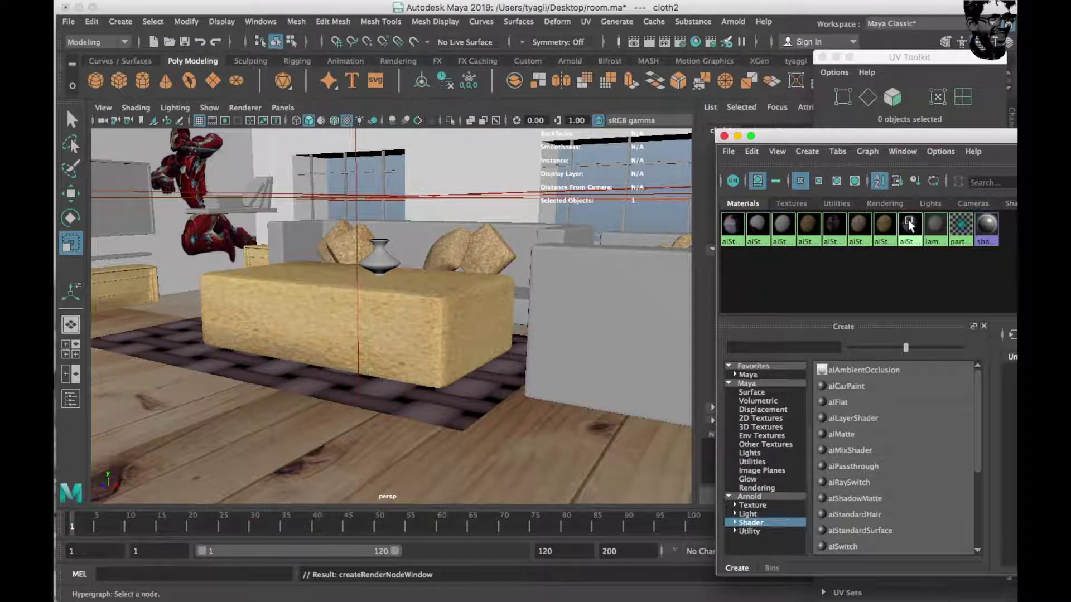
Step: Drag the purple cloth material aiStandardSurface8 onto the side and front sofa cushions
middle_click_drag(908, 220, 664, 273)
left_click_drag(664, 273, 322, 299, "alt")
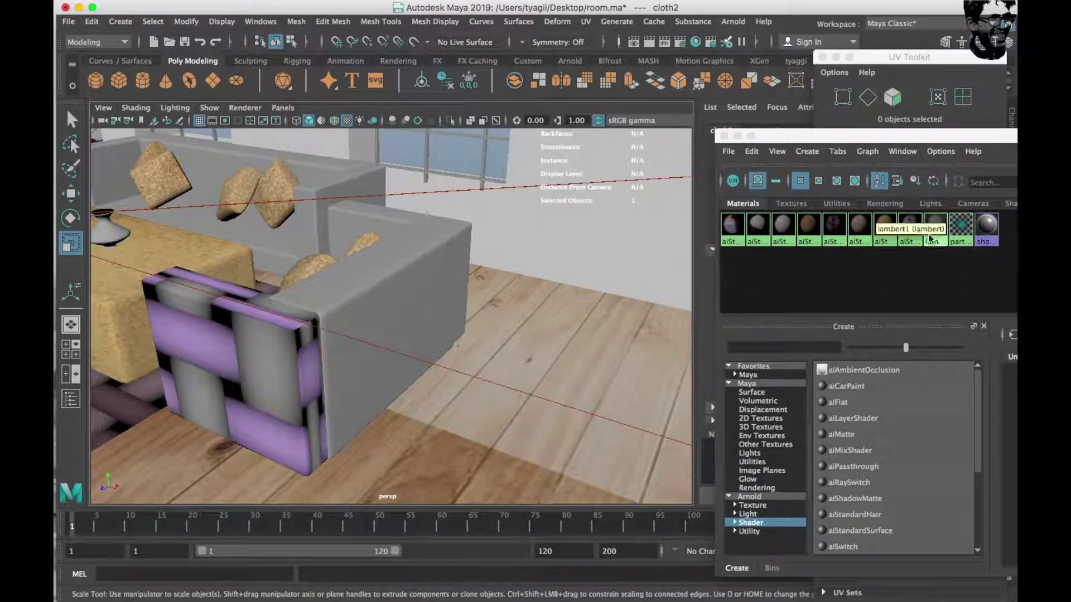
middle_click_drag(909, 226, 370, 291)
left_click_drag(370, 292, 453, 255, "alt")
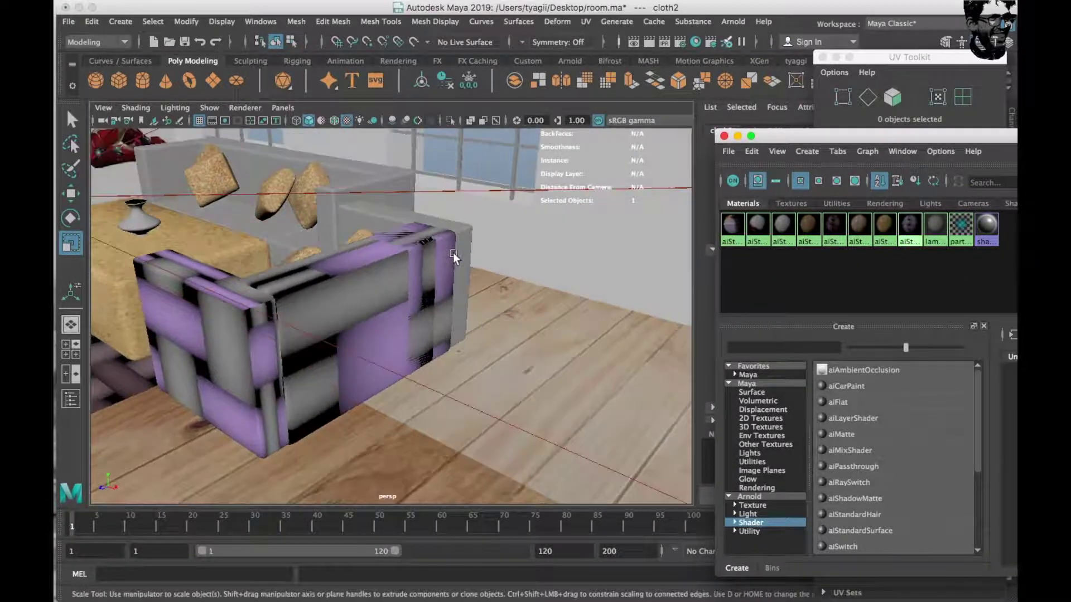
left_click(453, 254)
right_click(910, 225)
left_click(824, 306)
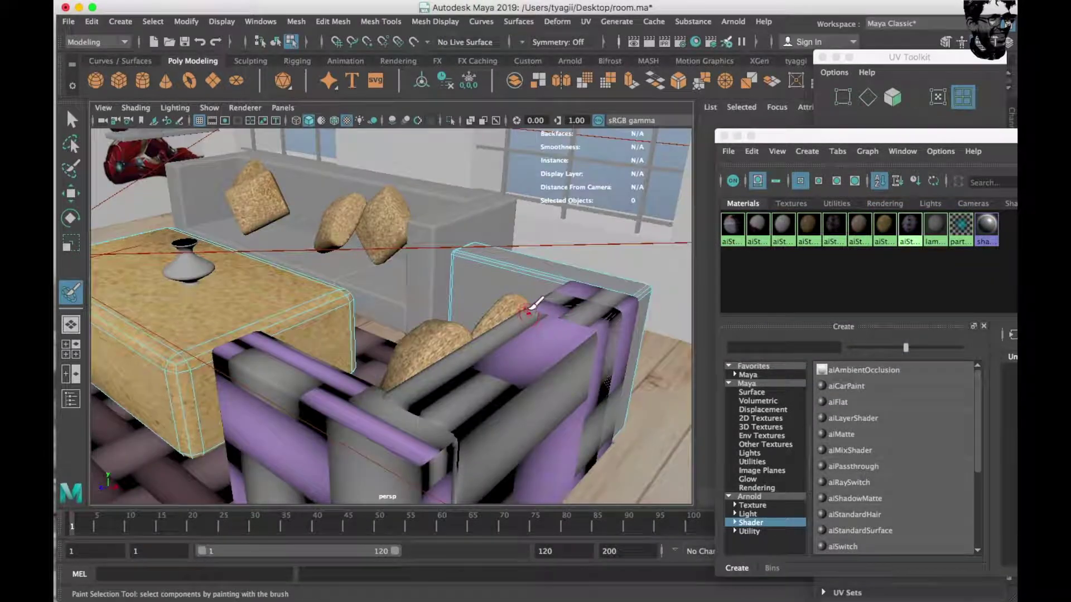
left_click_drag(531, 307, 529, 273, "alt")
right_click_drag(530, 274, 537, 279)
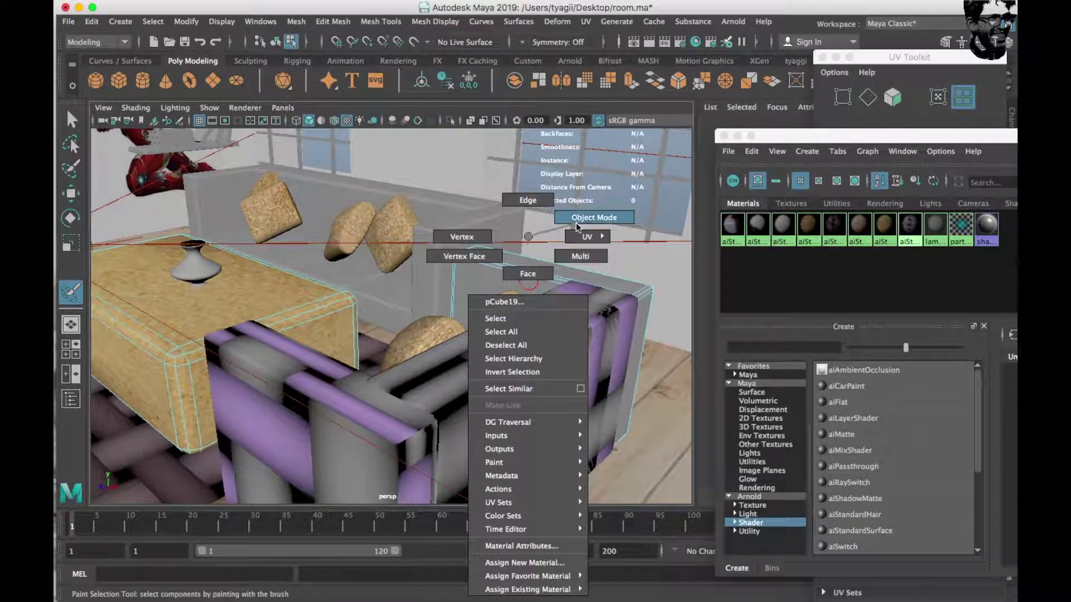
key("q")
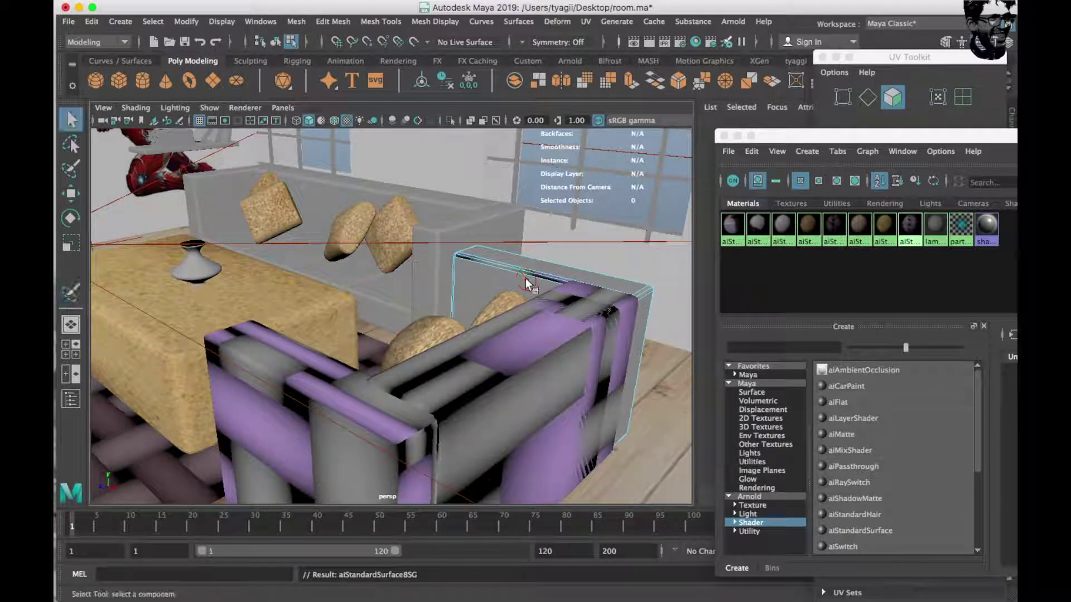
Step: Apply the purple cloth material to the back cushion and the grey armrest
middle_click_drag(909, 225, 496, 288)
right_click_drag(496, 287, 474, 250, "alt")
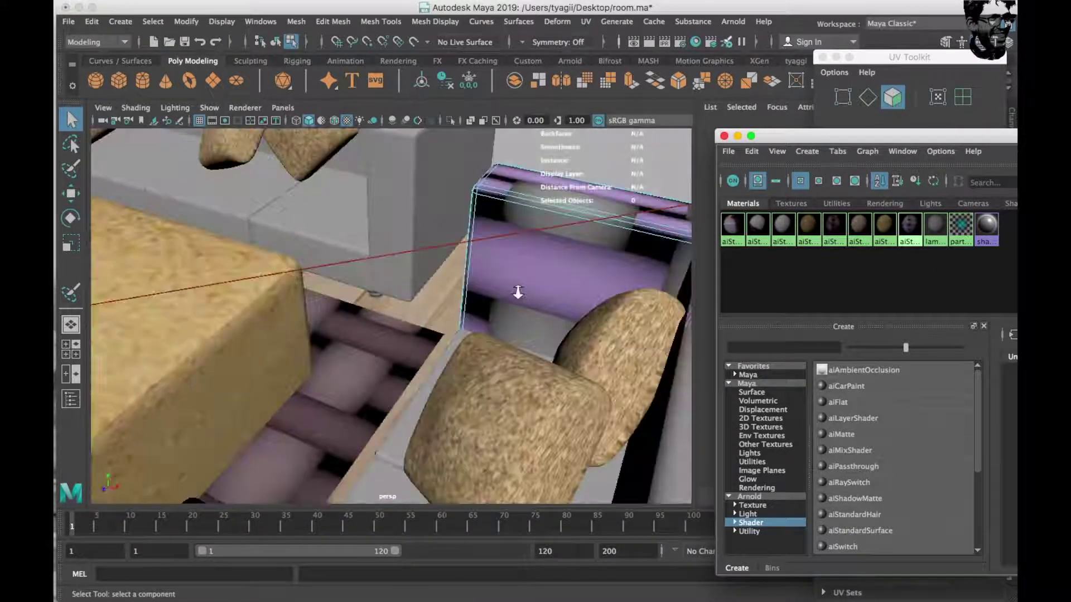
left_click(435, 251)
right_click_drag(841, 224, 898, 144)
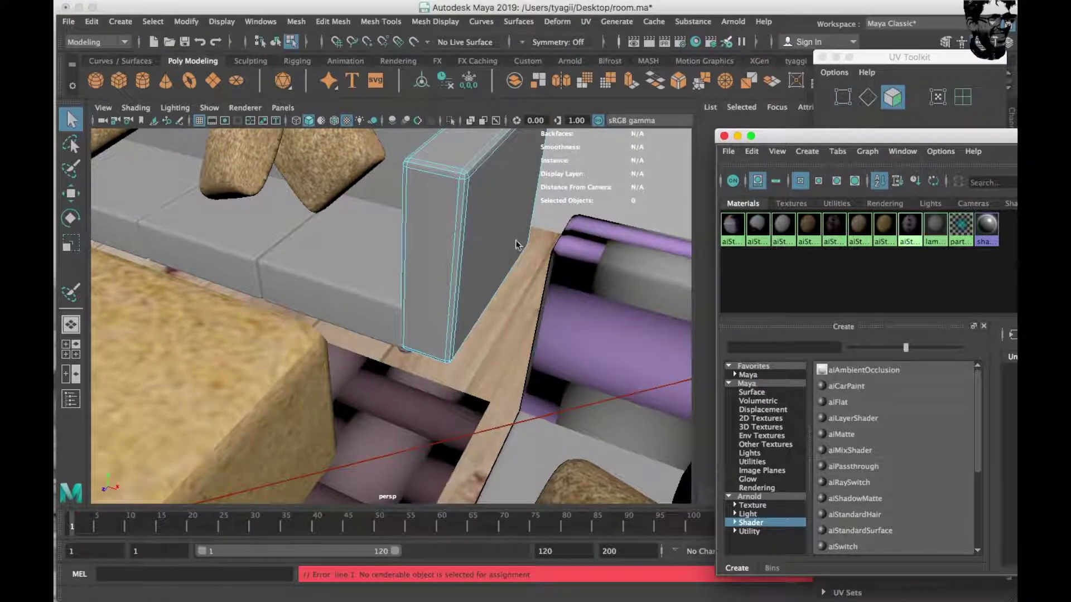
left_click_drag(390, 212, 420, 207, "alt")
right_click_drag(420, 207, 496, 181)
right_click_drag(859, 226, 781, 309)
left_click_drag(424, 234, 363, 228, "alt")
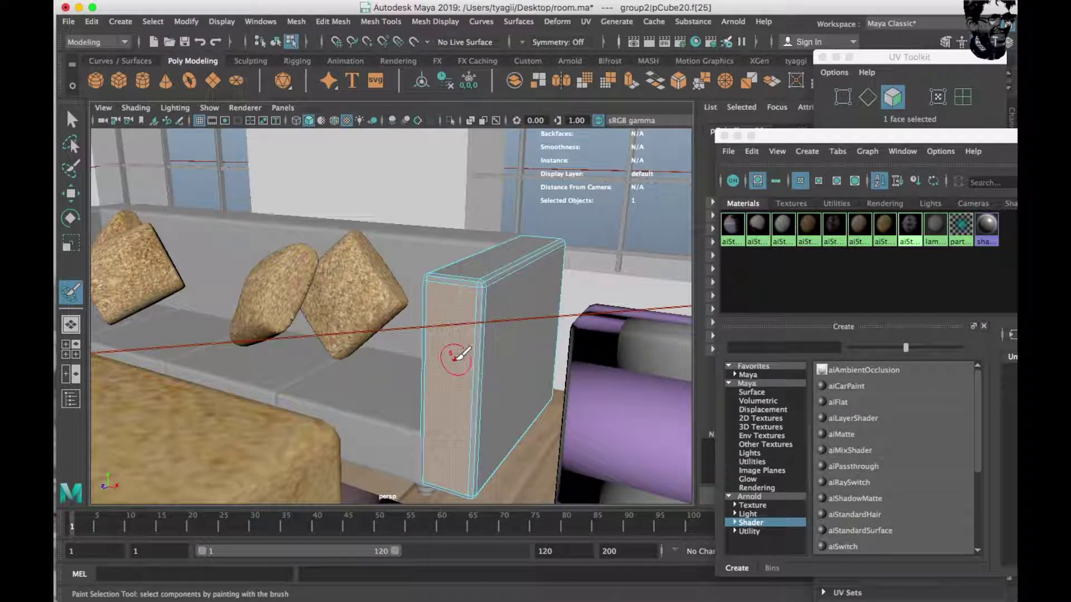
right_click_drag(474, 256, 536, 223)
key("w")
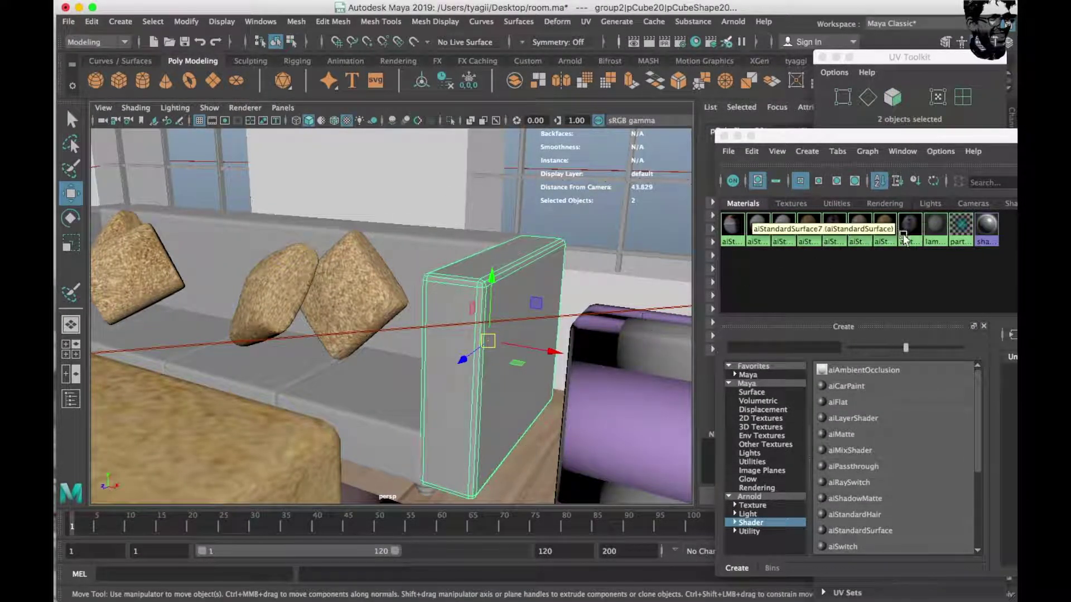
right_click_drag(841, 228, 911, 229)
right_click_drag(856, 162, 854, 167)
Step: Apply the purple cloth material to the sofa back and the seat slats
left_click(419, 242)
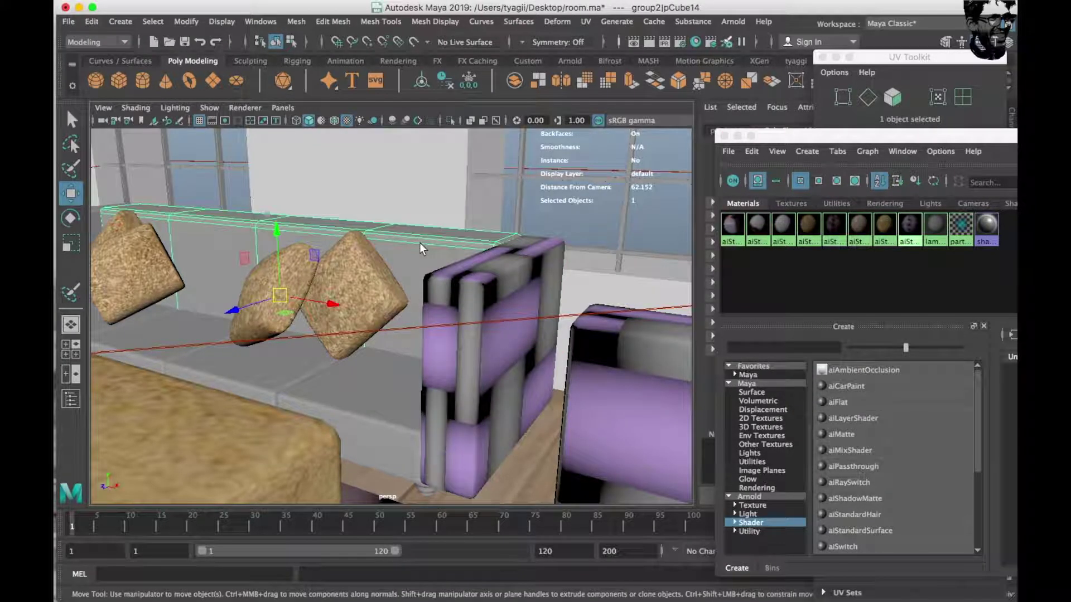
left_click(279, 385)
left_click(208, 346)
left_click(148, 326)
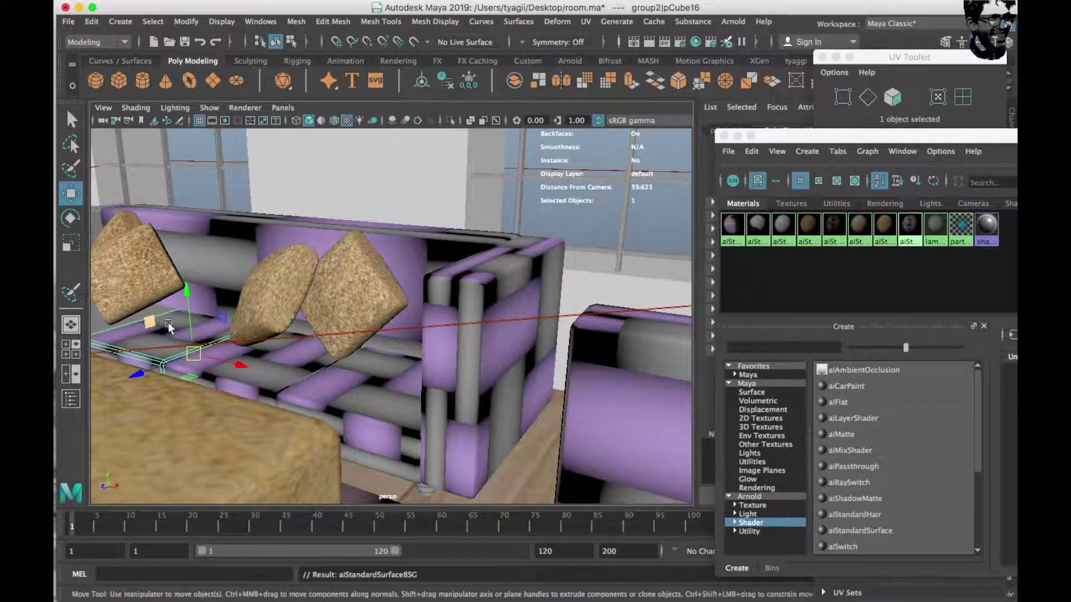
mouse_move(148, 329)
left_mouse_down("alt")
mouse_move(445, 382)
mouse_move(147, 331)
left_mouse_up("alt")
left_click(179, 362)
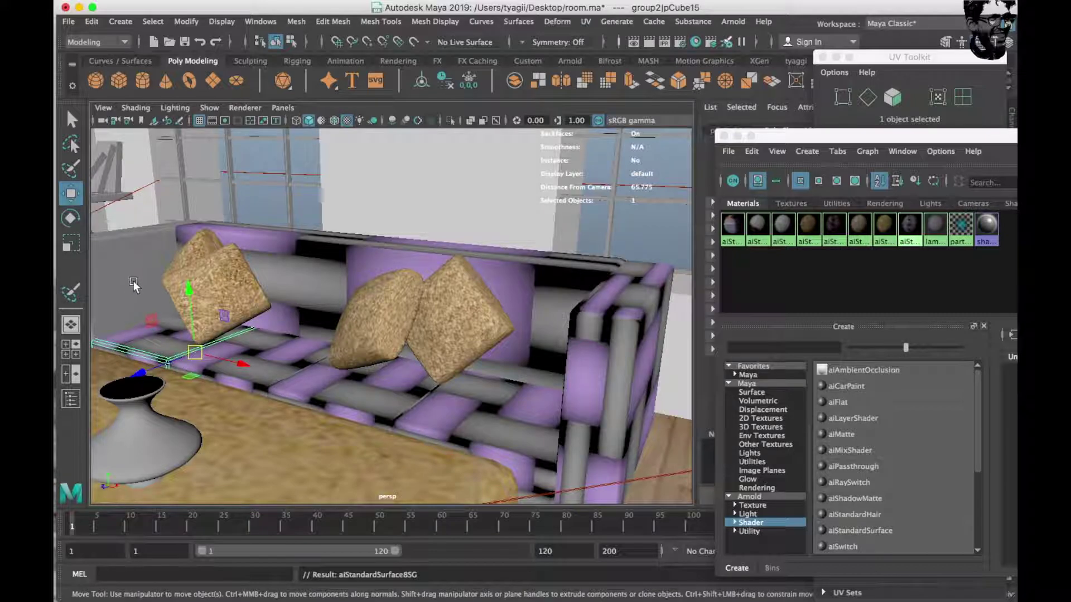
Step: Give the front armrest an automatic UV projection and reopen the material editor
mouse_move(132, 283)
left_mouse_down("alt")
mouse_move(327, 313)
mouse_move(474, 413)
left_mouse_up("alt")
left_click(474, 413)
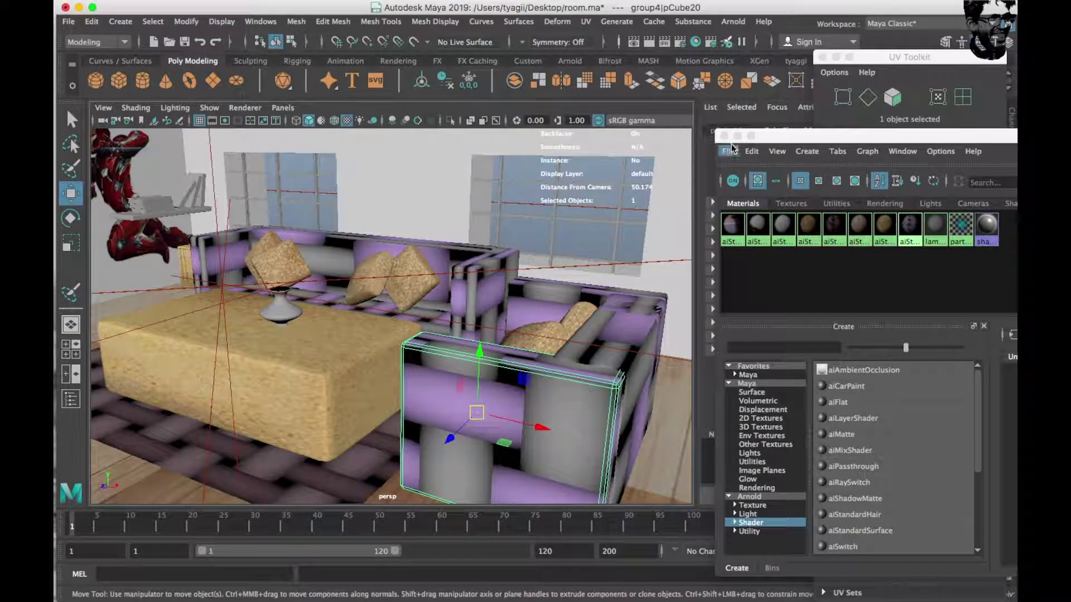
left_click(724, 136)
right_click(538, 276)
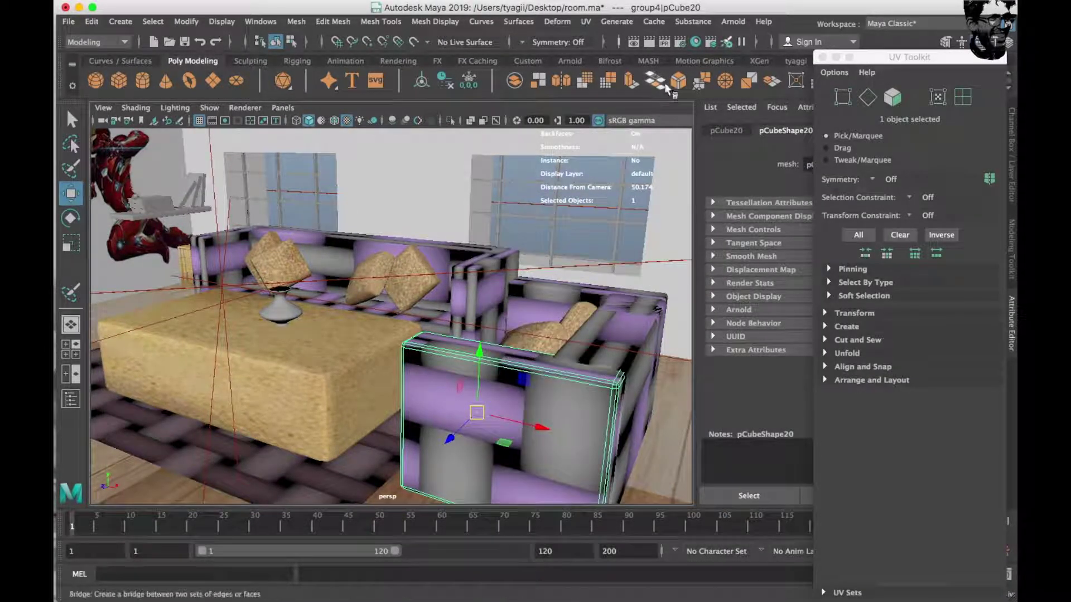
left_click(585, 21)
left_click(640, 105)
mouse_move(616, 147)
left_mouse_down("alt")
mouse_move(583, 188)
mouse_move(563, 184)
left_mouse_up("alt")
left_click(695, 42)
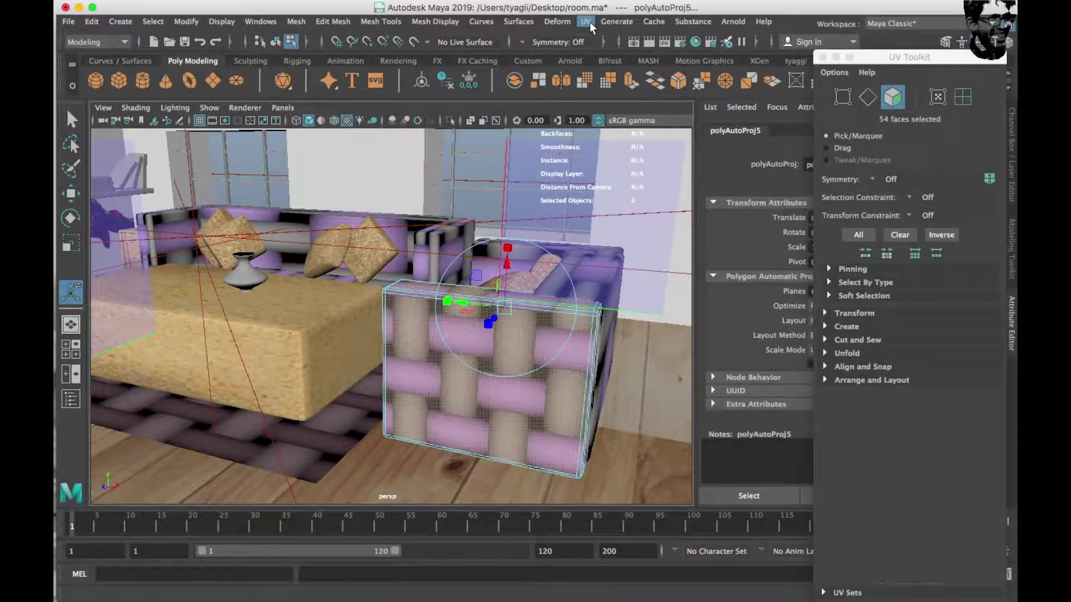
Step: In the UV Editor, select the armrest's UV shells and try scaling them up, then undo
left_click(590, 22)
left_click(611, 46)
scroll(468, 340, "down", 3)
right_click_drag(467, 340, 406, 318)
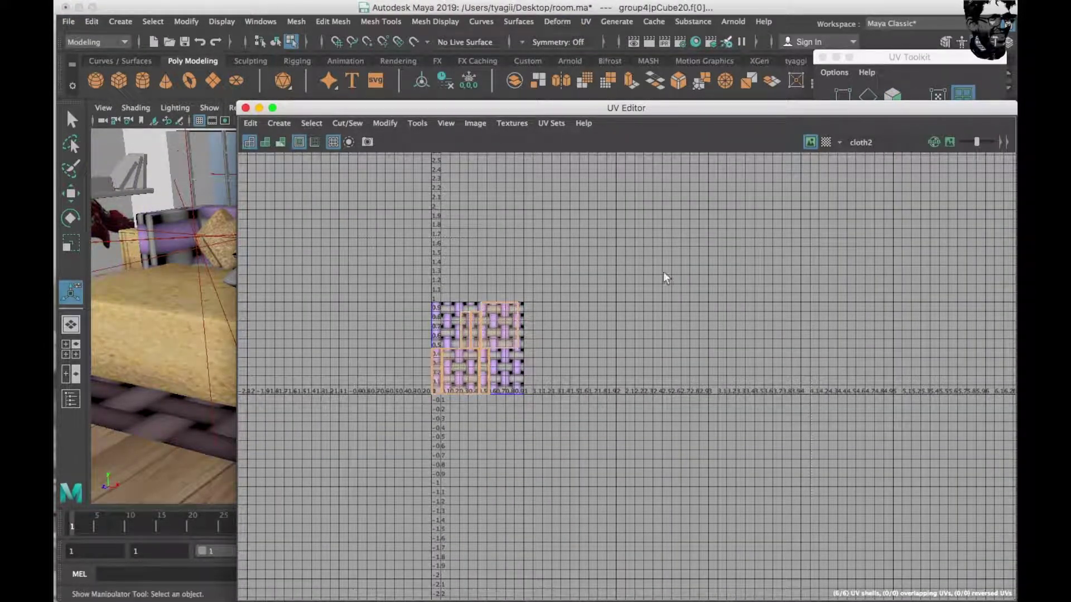
left_click_drag(626, 108, 960, 87)
key("r")
left_click_drag(808, 328, 914, 320)
key("ctrl+z")
key("F8")
left_click_drag(480, 382, 445, 357, "alt")
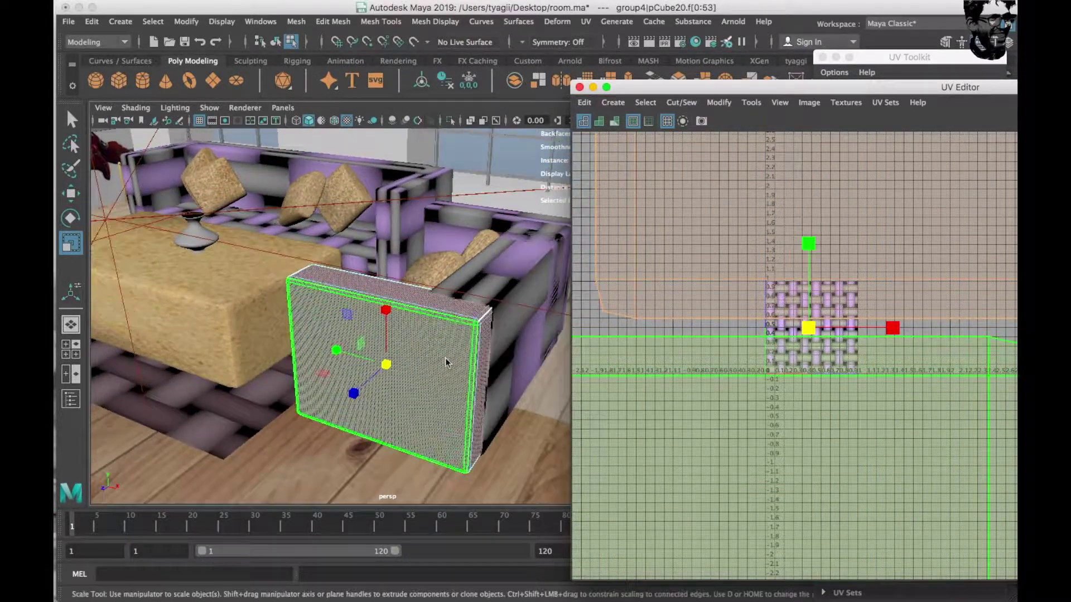
Step: Auto-project UVs on the sofa's side arm and select its UV shells for scaling
left_click(507, 277)
left_click(585, 21)
left_click(619, 95)
right_click_drag(821, 350, 805, 334)
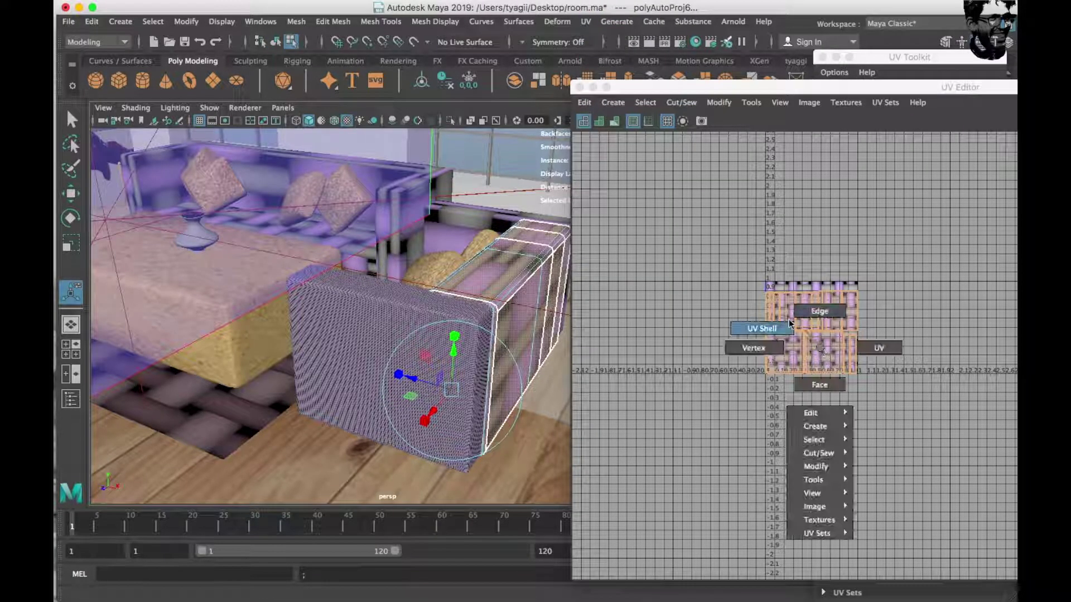
left_click(843, 377)
key("r")
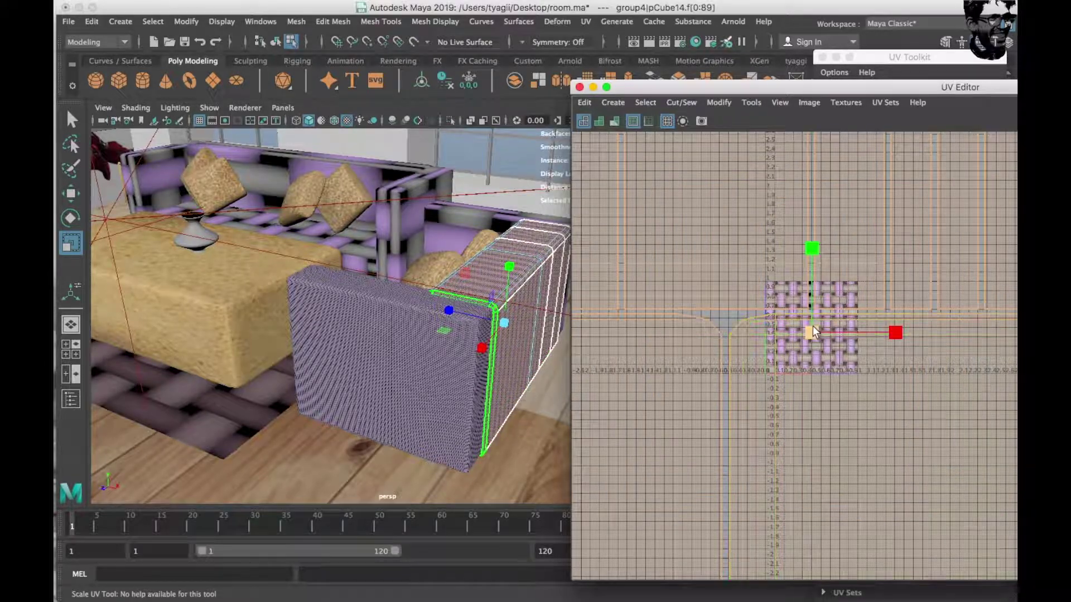
right_click_drag(753, 360, 822, 293)
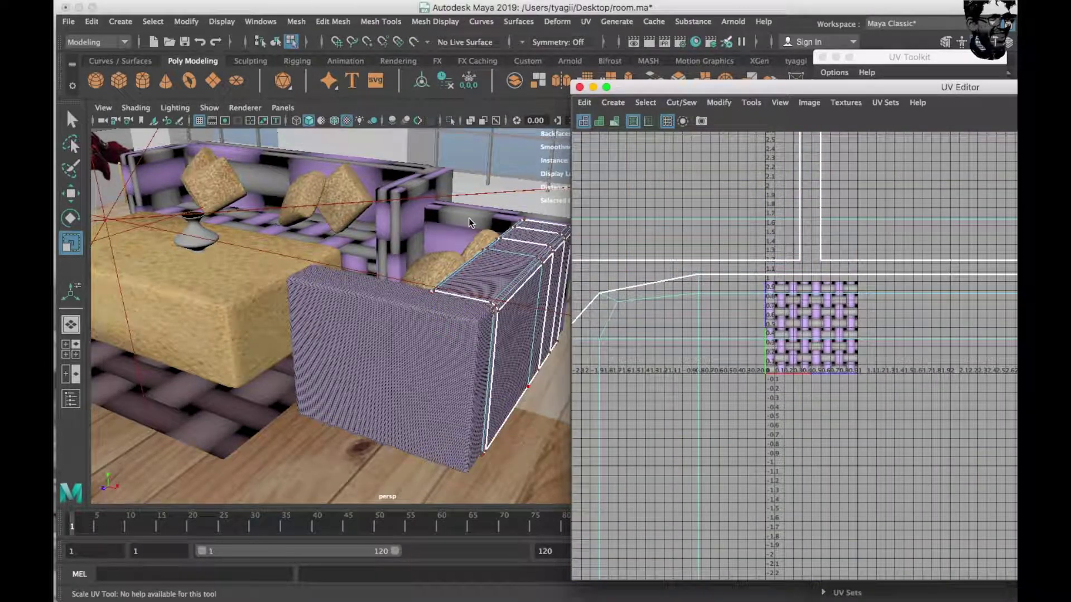
Step: Auto-project the back cushion's UVs and scale them up so the weave tiles finer
left_click(469, 219)
right_click_drag(470, 216, 536, 186)
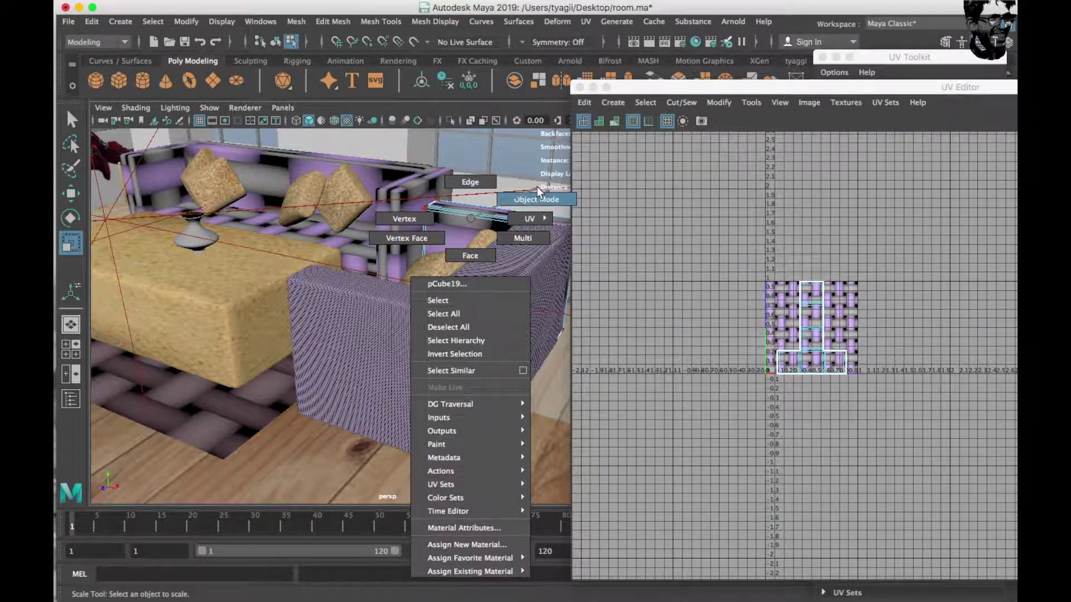
left_click(588, 20)
left_click(619, 96)
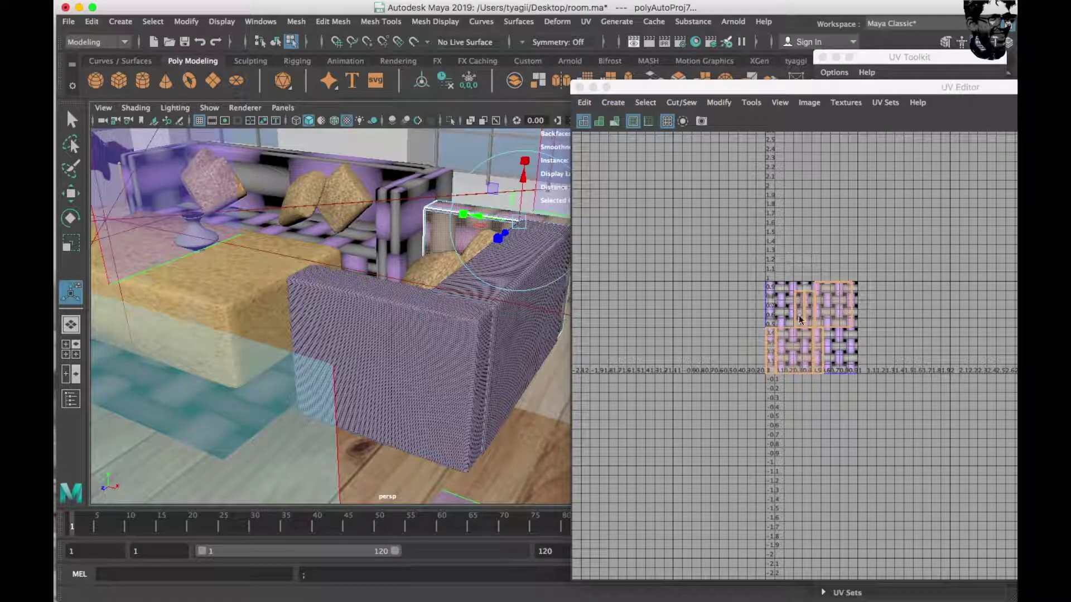
right_click_drag(794, 316, 744, 289)
left_click_drag(701, 226, 951, 490)
key("r")
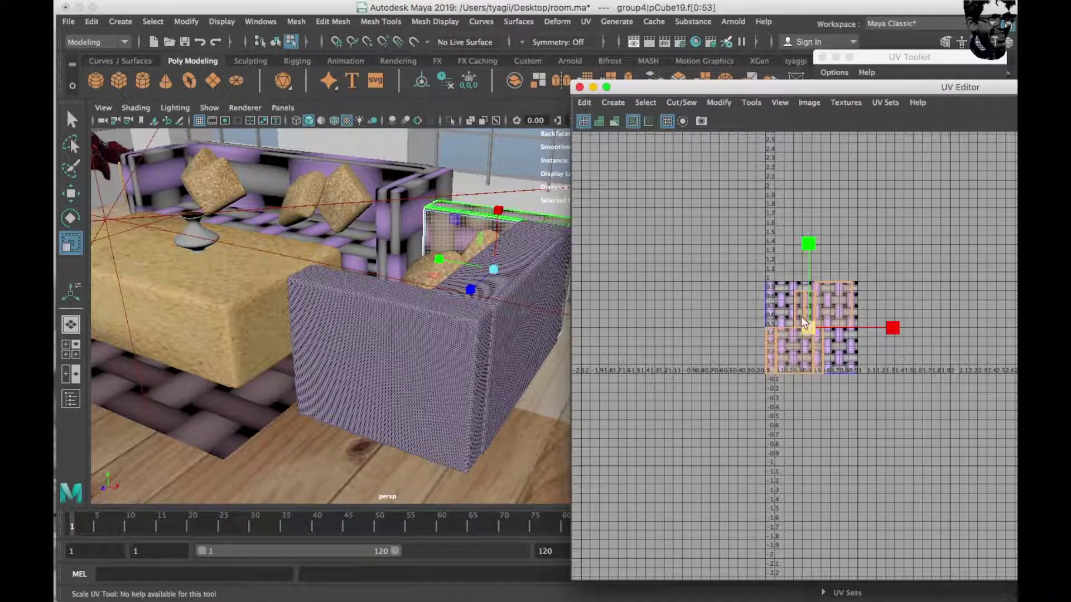
left_click_drag(805, 323, 1003, 527)
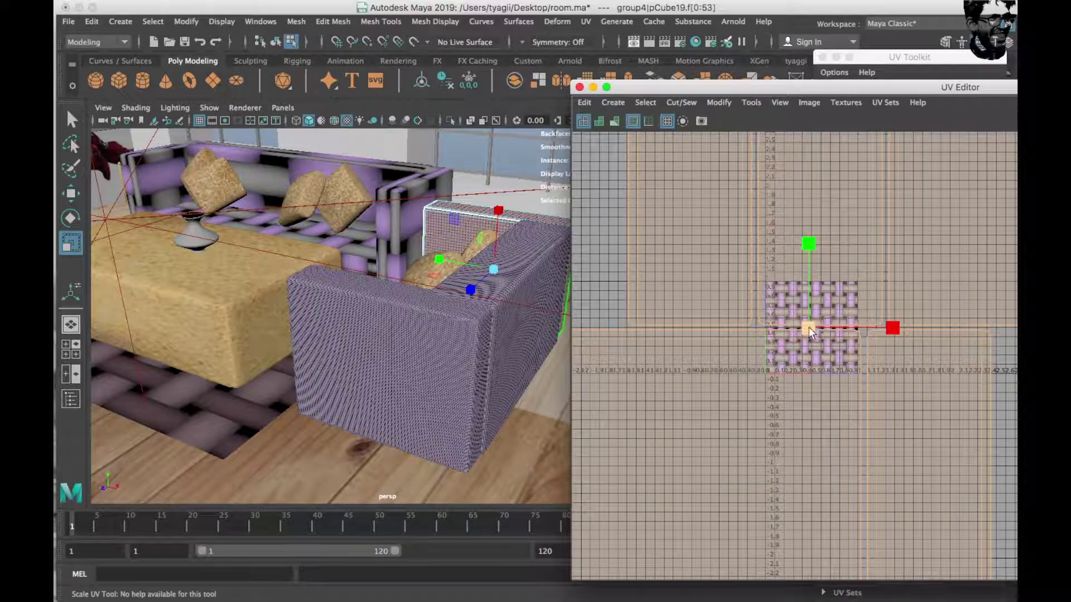
left_click_drag(809, 327, 861, 370)
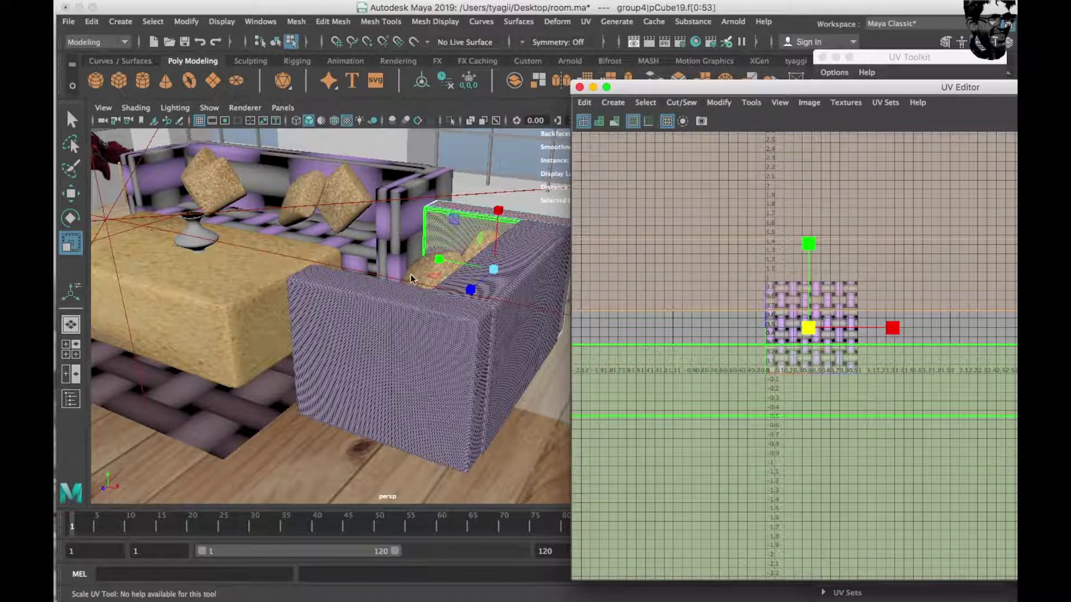
scroll(421, 305, "up", 5)
Step: Auto-project the armrest's UVs and enlarge them for a denser weave
left_click(493, 243)
left_click(586, 21)
left_click(614, 98)
key("ctrl+F11")
left_click(501, 210)
left_click(585, 21)
left_click(646, 99)
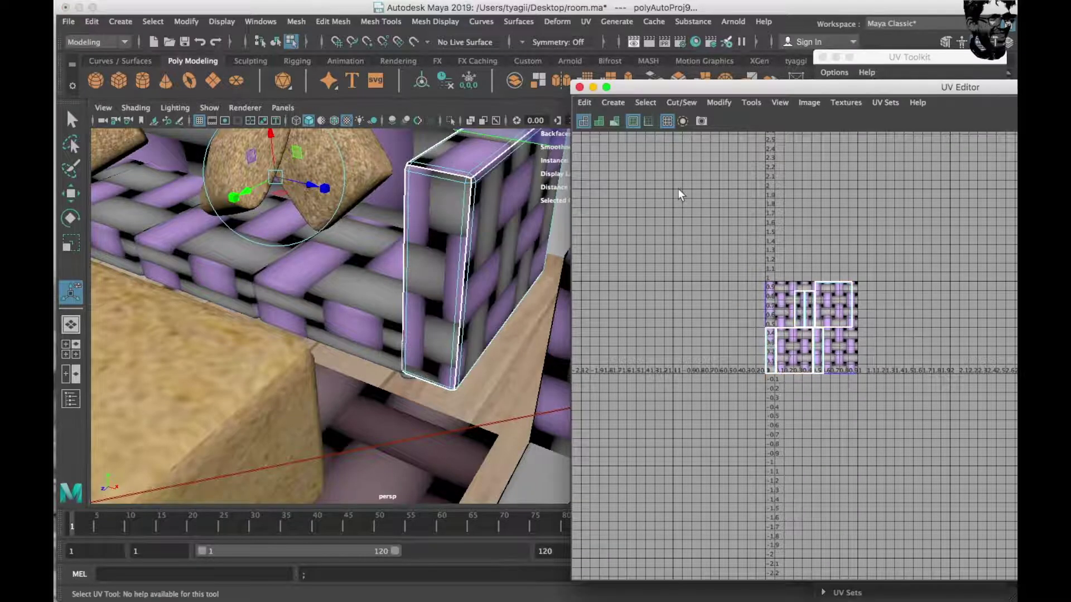
key("r")
mouse_move(812, 333)
left_mouse_down()
mouse_move(832, 436)
mouse_move(841, 410)
left_mouse_up()
Step: Auto-project and enlarge a seat slat's UVs, then select a backrest slat
left_click(366, 259)
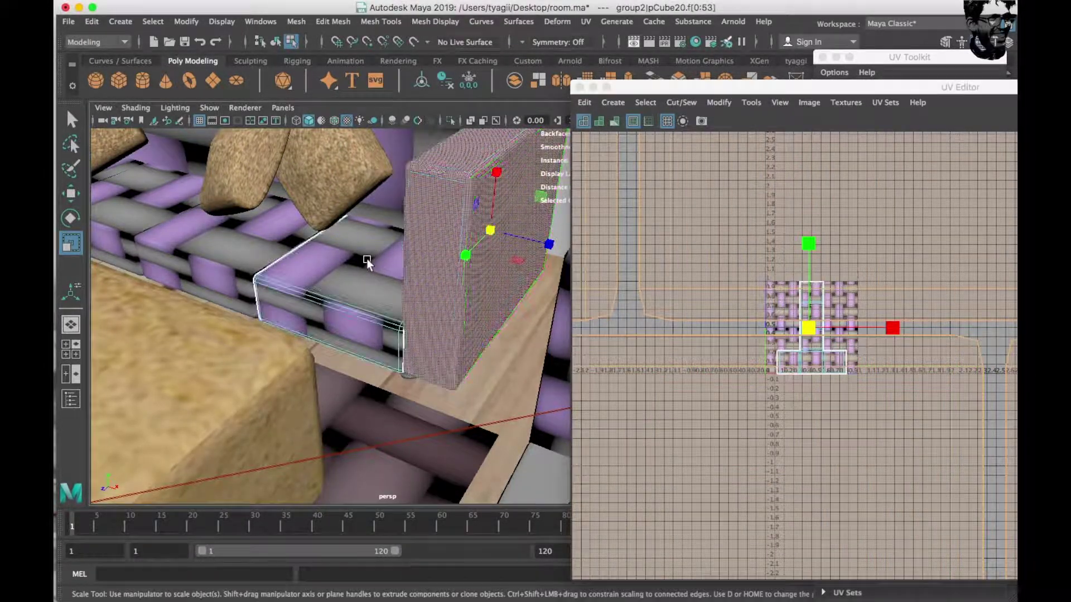
right_click_drag(368, 259, 372, 255)
left_click(585, 21)
left_click(610, 101)
key("r")
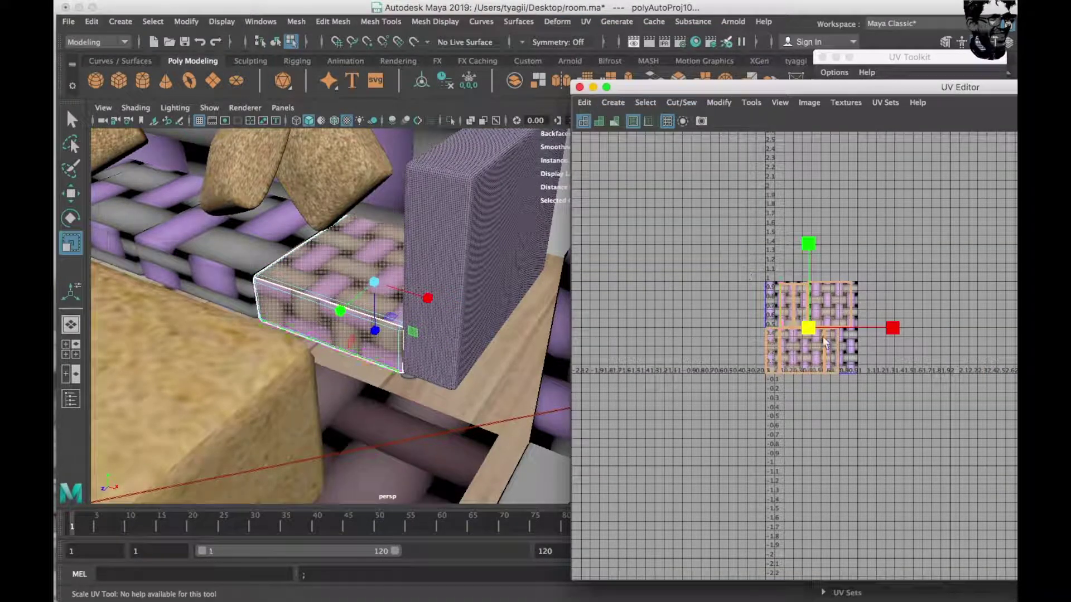
left_click_drag(824, 332, 812, 333)
left_click_drag(448, 219, 458, 279, "alt")
left_click(385, 246)
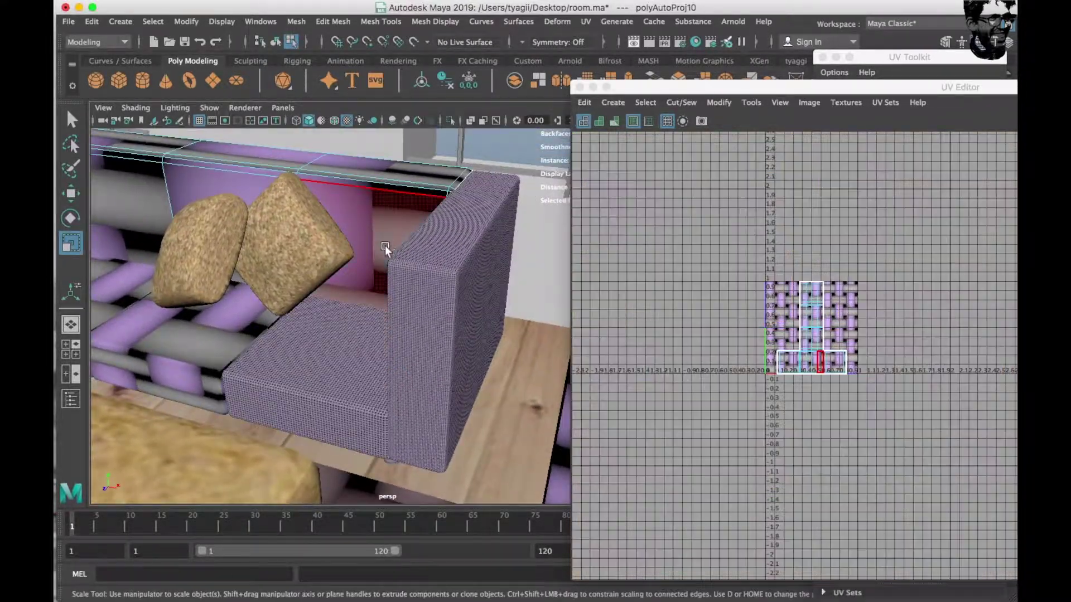
left_click_drag(384, 245, 445, 276, "alt")
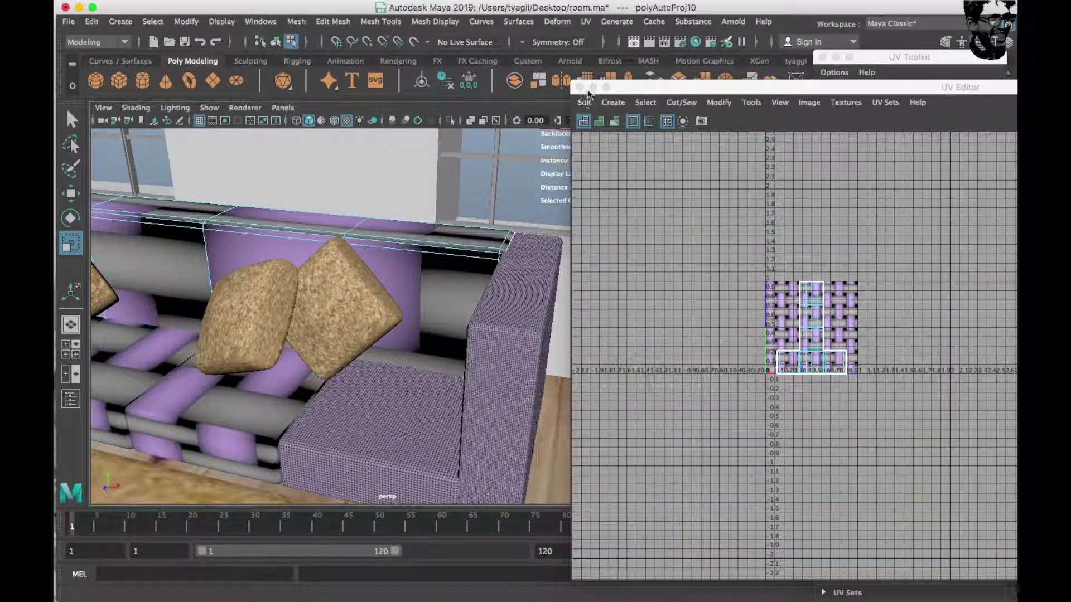
left_click(590, 22)
Step: Auto-project the backrest slat's UVs and scale its faces' UVs up
left_click(624, 96)
right_click_drag(446, 251, 503, 233)
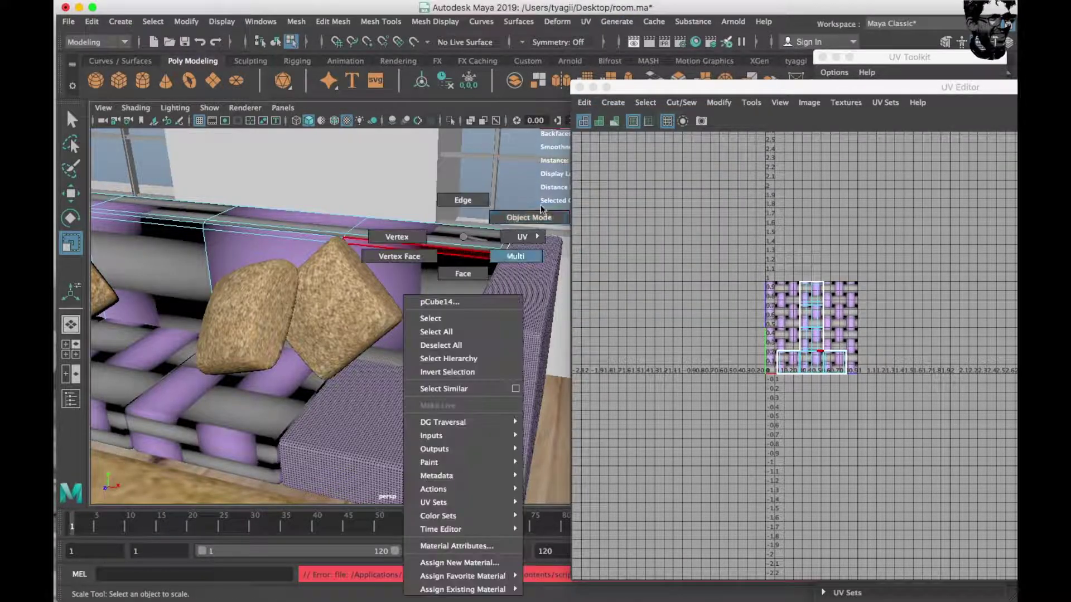
left_click(586, 22)
left_click(619, 98)
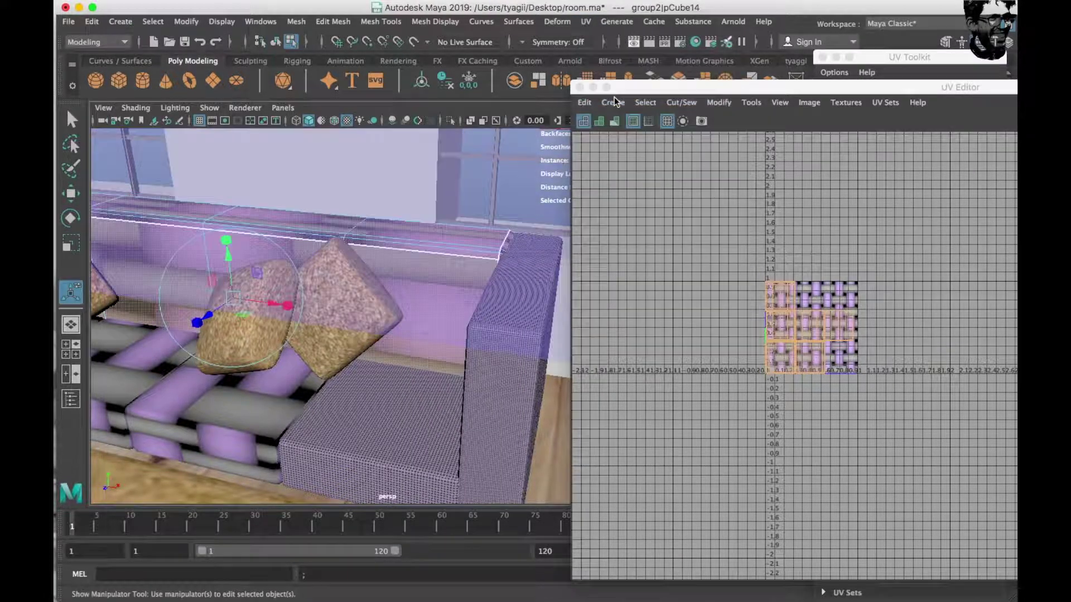
left_click_drag(748, 268, 870, 390)
key("r")
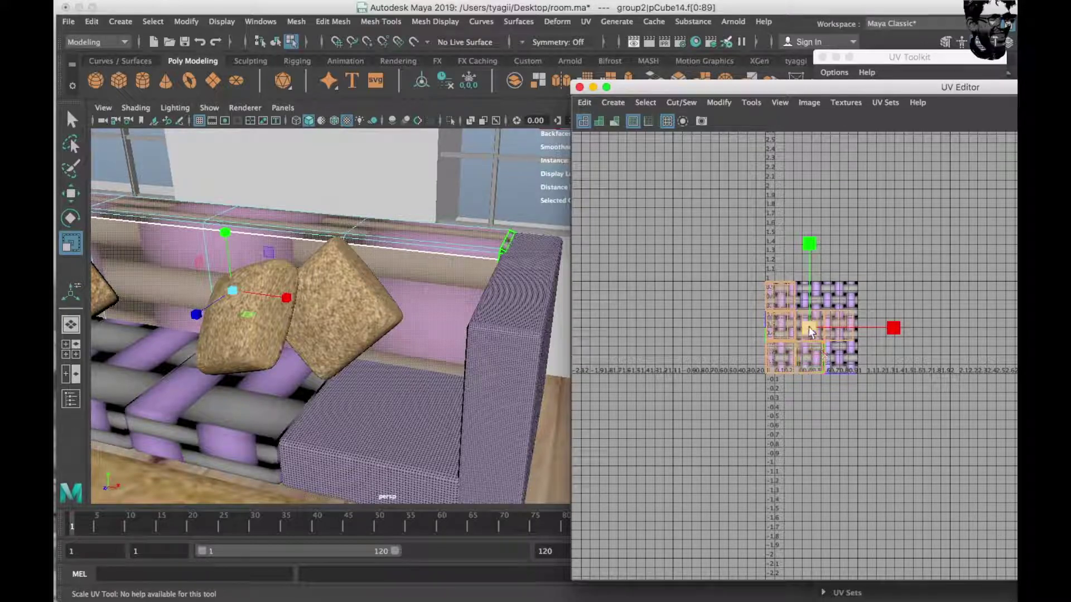
left_click_drag(806, 329, 890, 390)
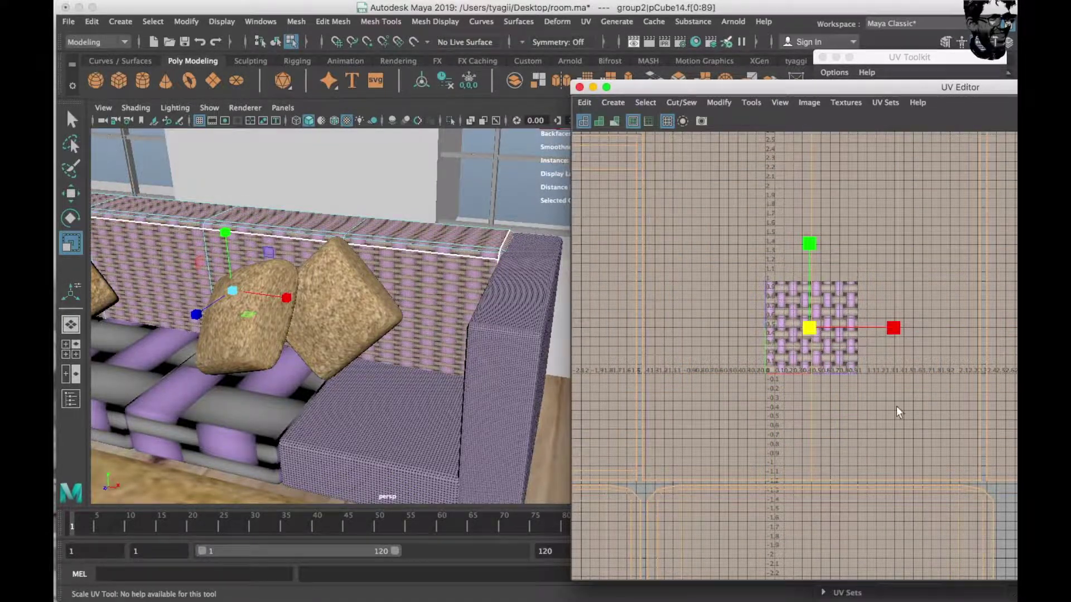
Step: Auto-project the seat cushion box's UVs and enlarge them
mouse_move(452, 270)
middle_mouse_down("alt")
mouse_move(534, 239)
mouse_move(343, 329)
middle_mouse_up("alt")
left_click(334, 357)
middle_click_drag(322, 367, 382, 426, "alt")
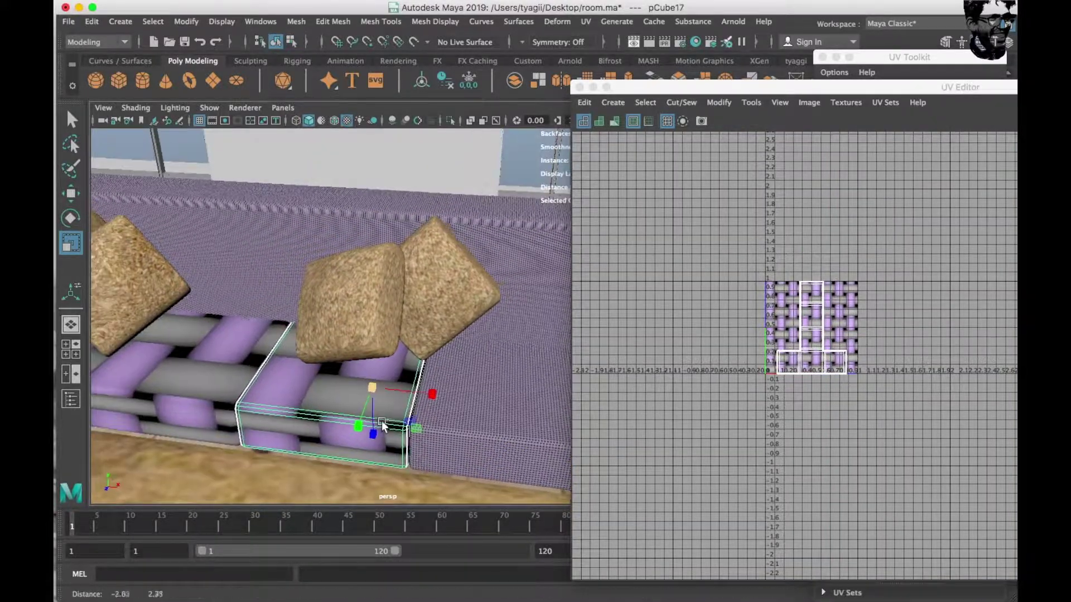
left_click(586, 21)
left_click(617, 99)
left_click_drag(424, 335, 505, 304, "alt")
right_click_drag(797, 346, 748, 312)
left_click_drag(747, 268, 956, 433)
key("r")
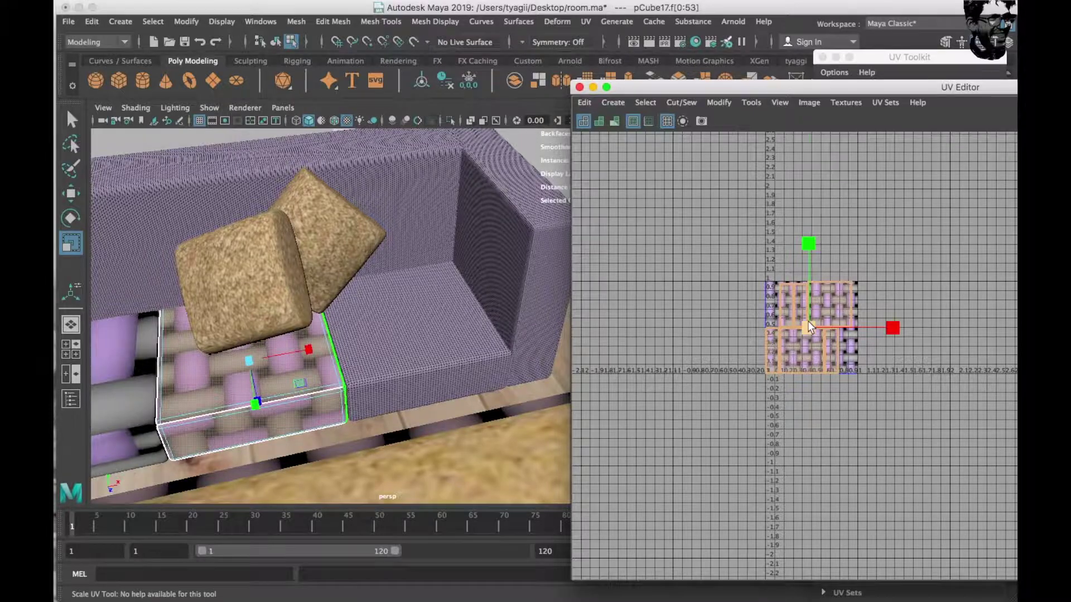
left_click_drag(809, 327, 1015, 543)
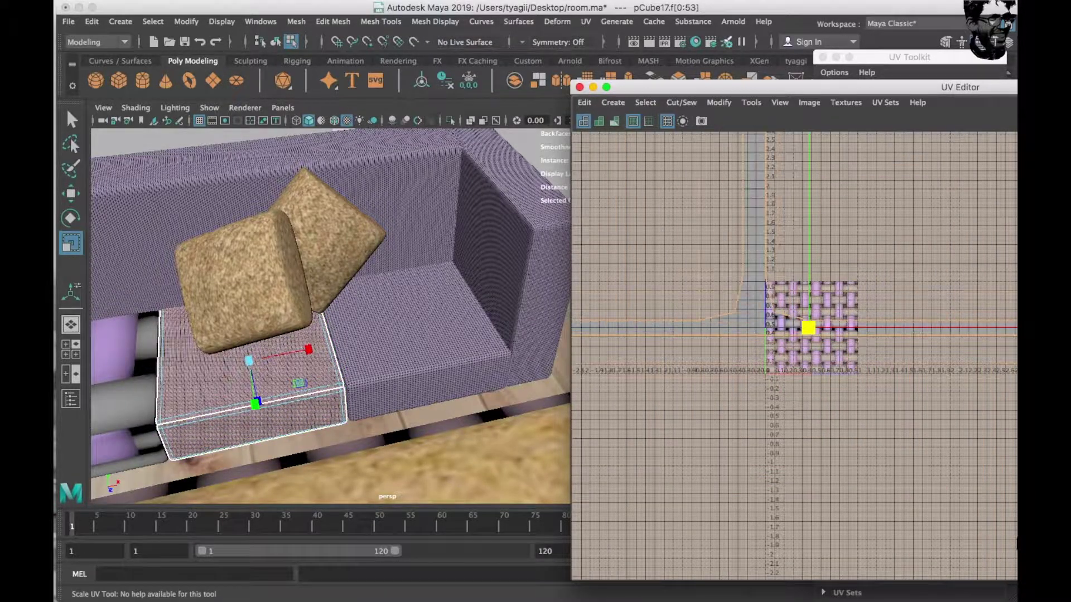
Step: Auto-project the next seat box's UVs and enlarge them
left_click_drag(336, 344, 389, 361, "alt")
mouse_move(311, 342)
right_mouse_down()
mouse_move(310, 380)
mouse_move(377, 218)
right_mouse_up()
left_click(584, 21)
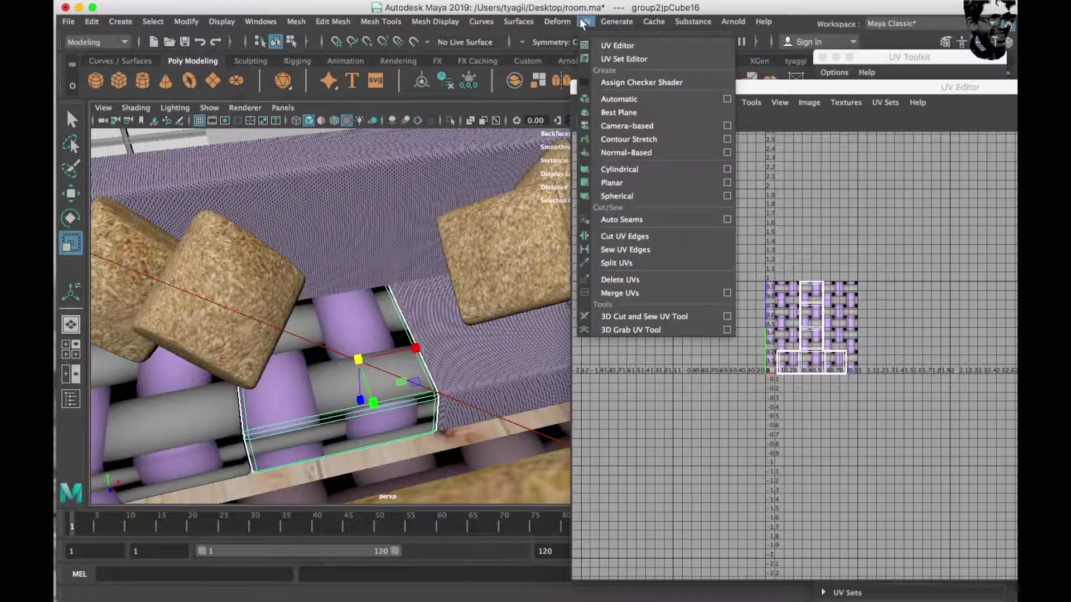
left_click(622, 98)
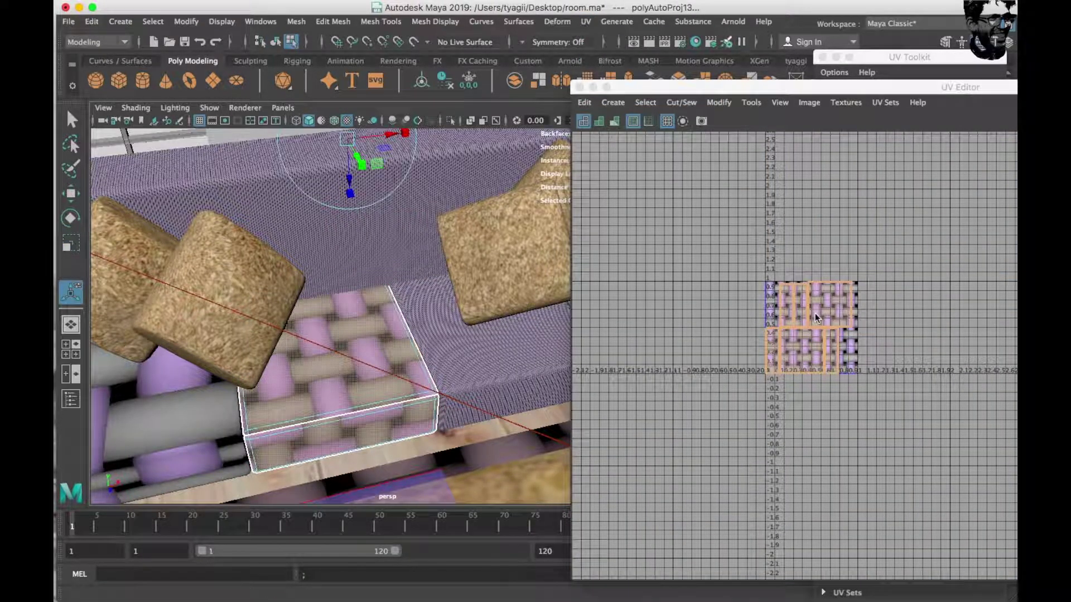
left_click_drag(636, 195, 892, 401)
key("r")
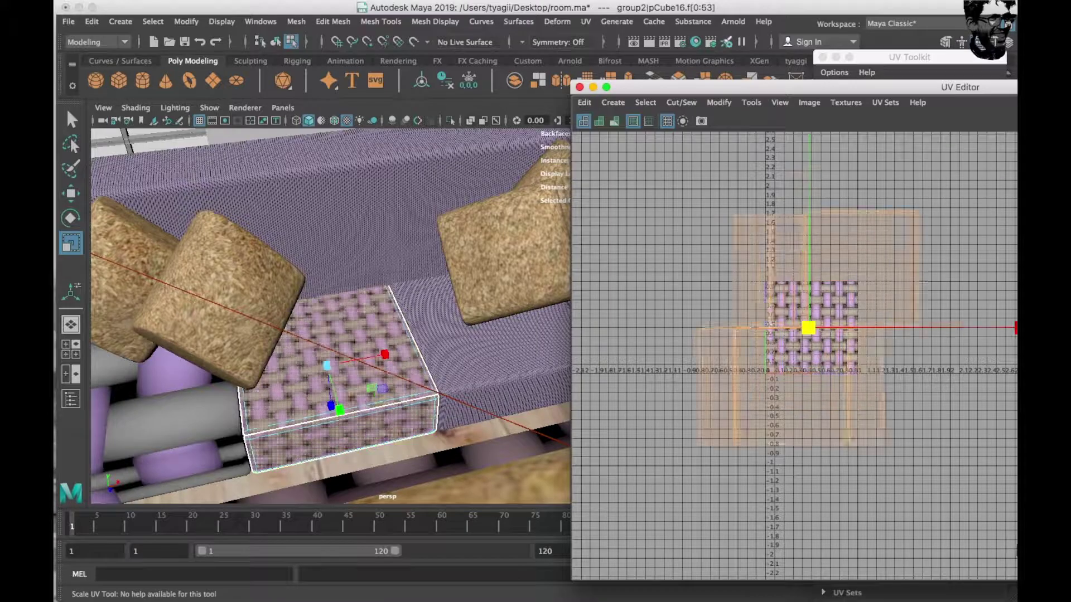
left_click_drag(796, 326, 816, 329)
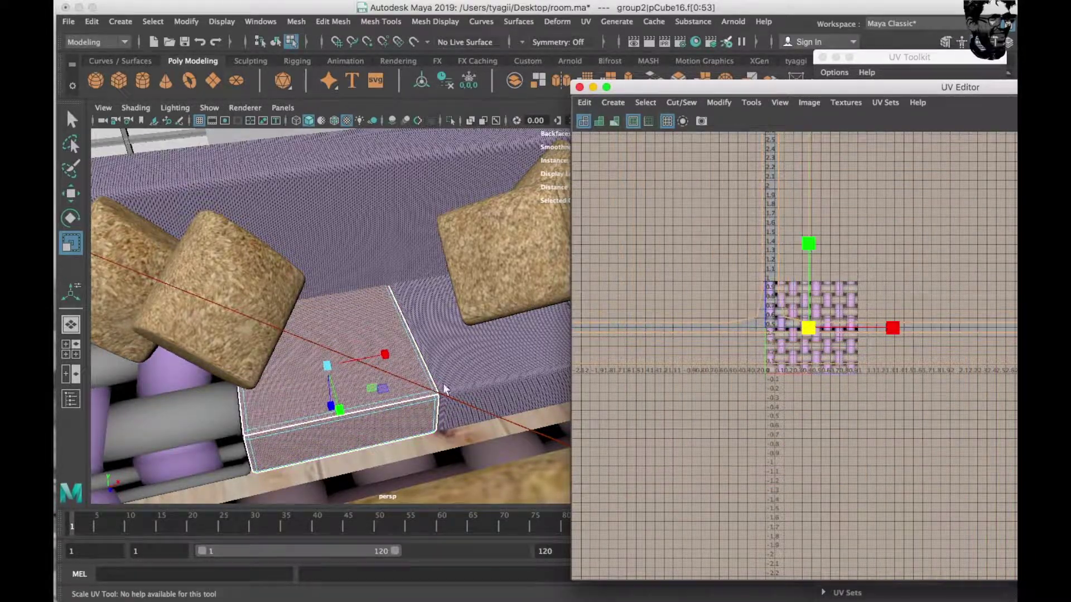
Step: Auto-project the sofa base's UVs and scale them up
left_click_drag(531, 388, 344, 356, "alt")
right_click_drag(312, 240, 435, 196)
left_click(369, 369)
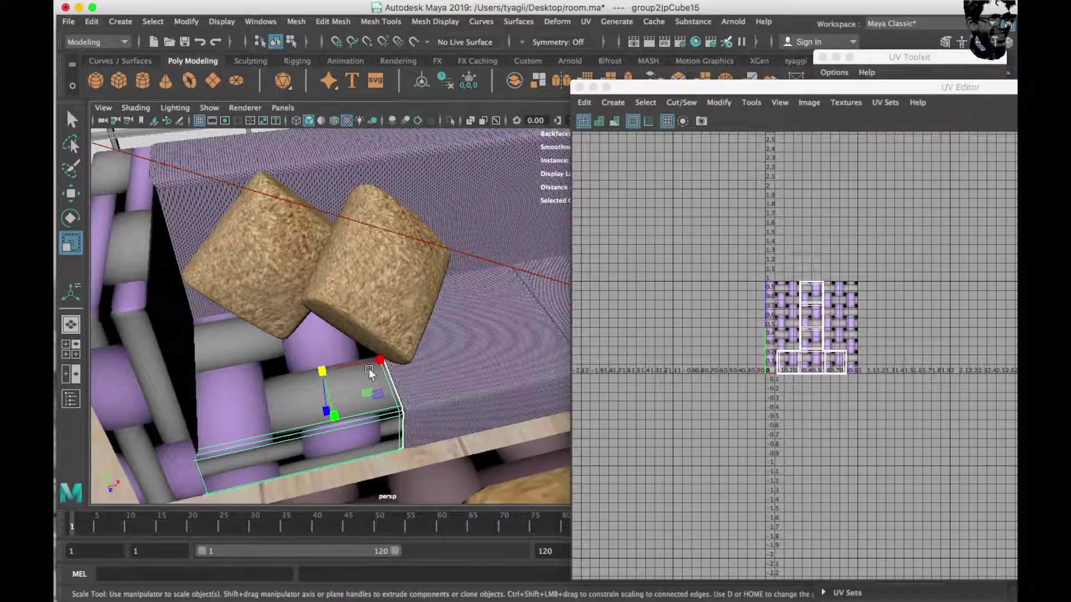
left_click_drag(370, 369, 315, 313, "alt")
left_click(585, 21)
left_click(609, 101)
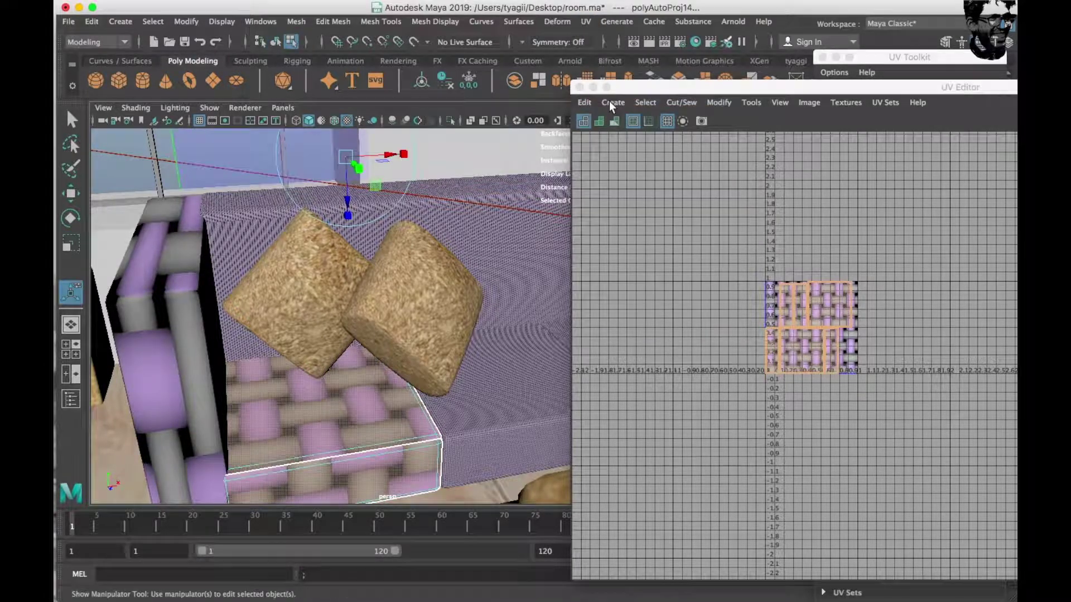
left_click(844, 317)
key("w")
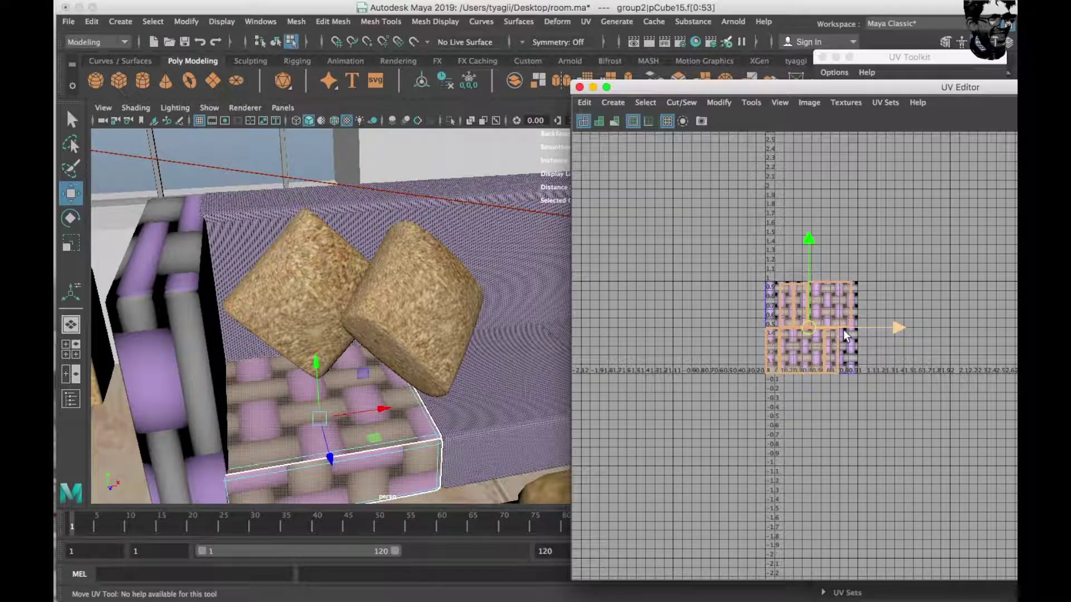
key("r")
mouse_move(808, 328)
left_mouse_down()
mouse_move(821, 411)
mouse_move(798, 326)
mouse_move(944, 454)
left_mouse_up()
Step: Re-apply automatic UVs to the sofa arm and enlarge its UV layout
mouse_move(302, 363)
left_mouse_down("alt")
mouse_move(398, 366)
mouse_move(365, 386)
mouse_move(381, 367)
left_mouse_up("alt")
left_click(585, 23)
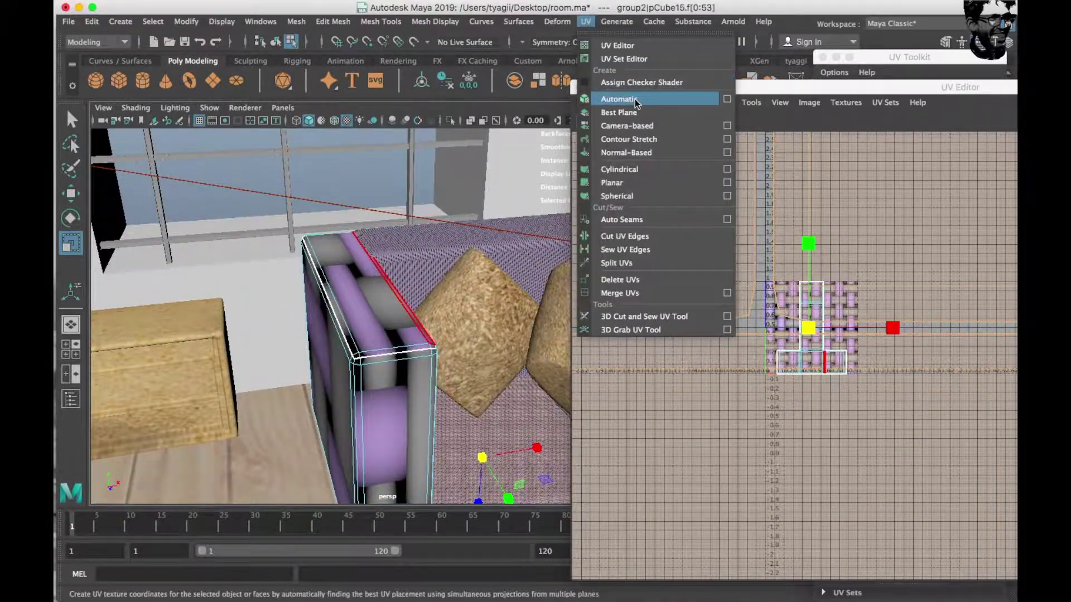
left_click(624, 96)
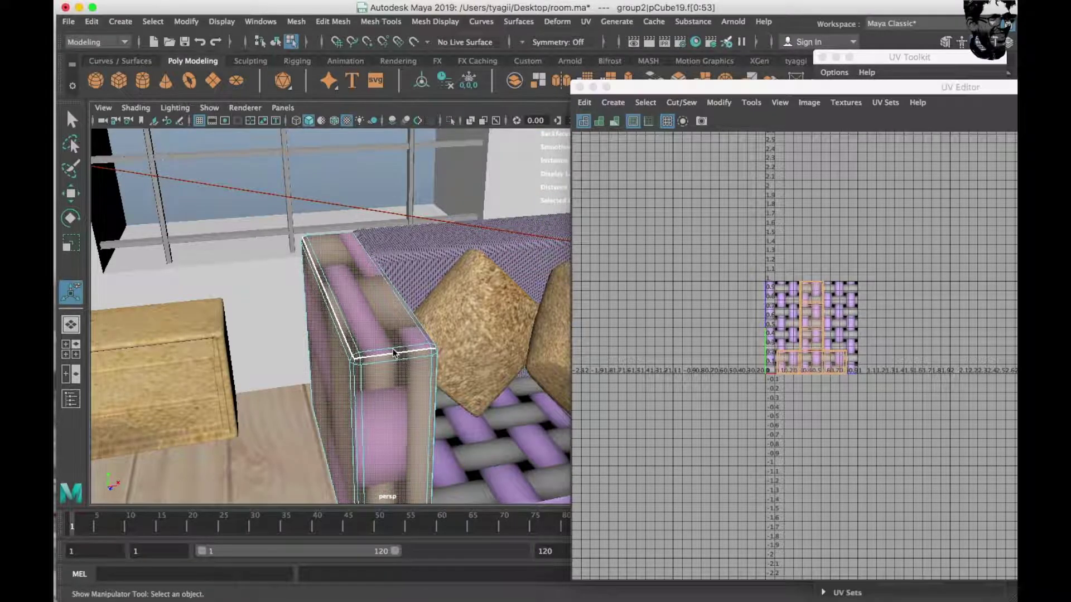
key("q")
right_click_drag(387, 343, 473, 206)
left_click(584, 22)
left_click(623, 96)
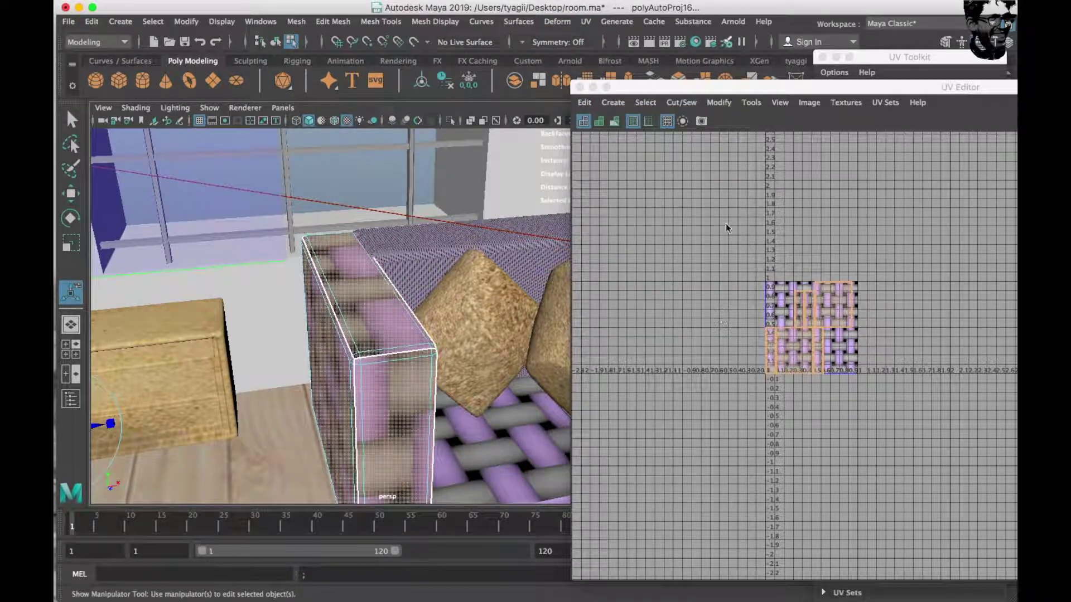
left_click(989, 501)
key("r")
mouse_move(808, 328)
left_mouse_down()
mouse_move(853, 328)
mouse_move(880, 494)
left_mouse_up()
Step: Select all faces of the sofa base, then close the UV layout window
left_click(499, 443)
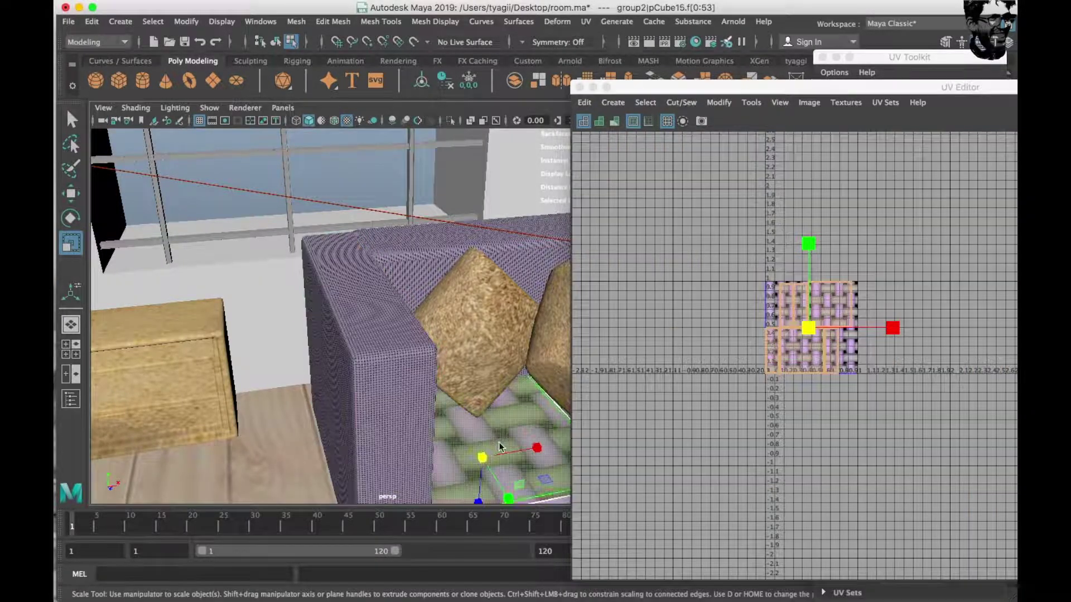
left_click(836, 357)
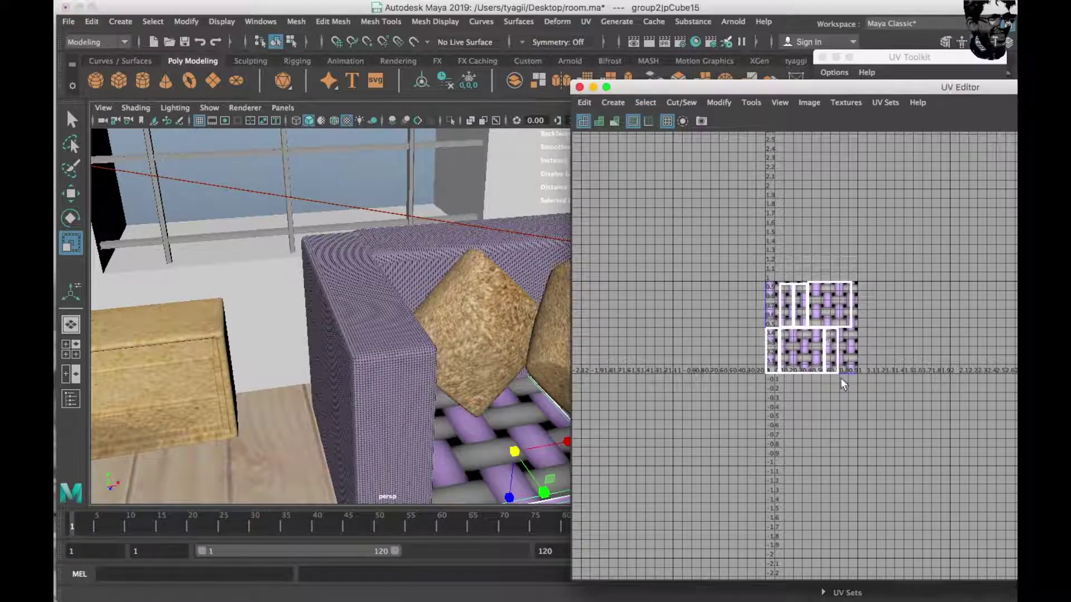
right_click(813, 335)
left_click(809, 328)
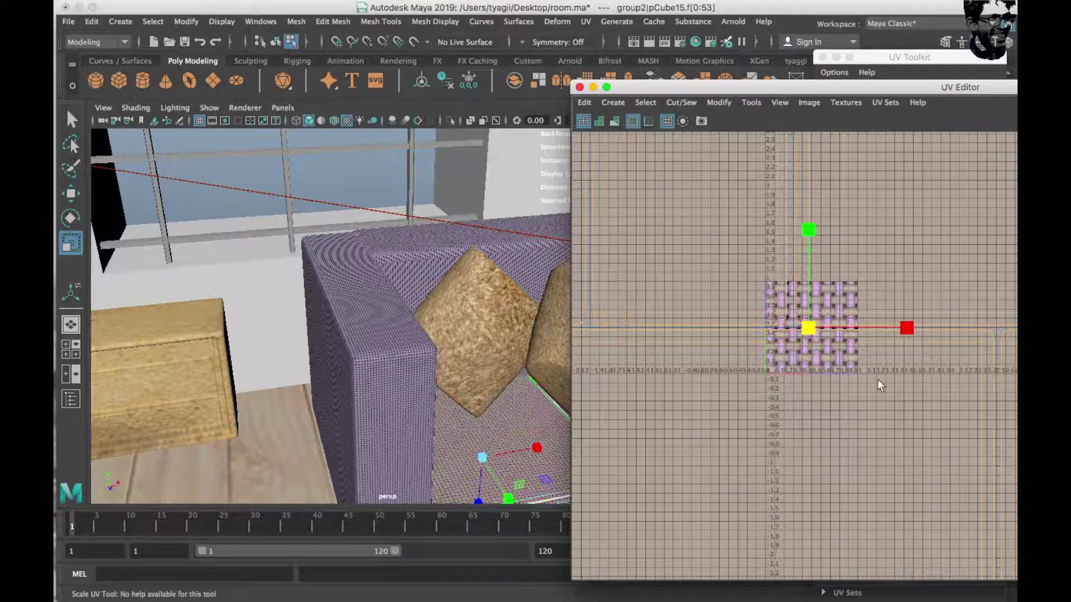
left_click(579, 87)
scroll(560, 364, "down", 3)
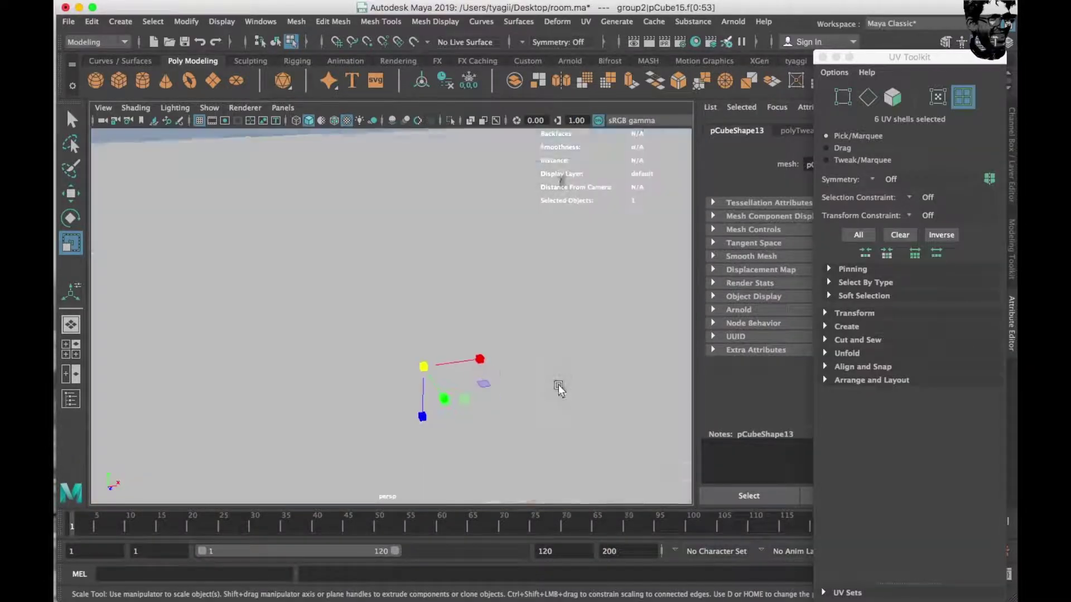
Step: Orbit to an overhead room view, run an Arnold test render, and close the render window
scroll(557, 383, "down", 5)
mouse_move(439, 337)
left_mouse_down("alt")
mouse_move(686, 275)
mouse_move(687, 7)
left_mouse_up("alt")
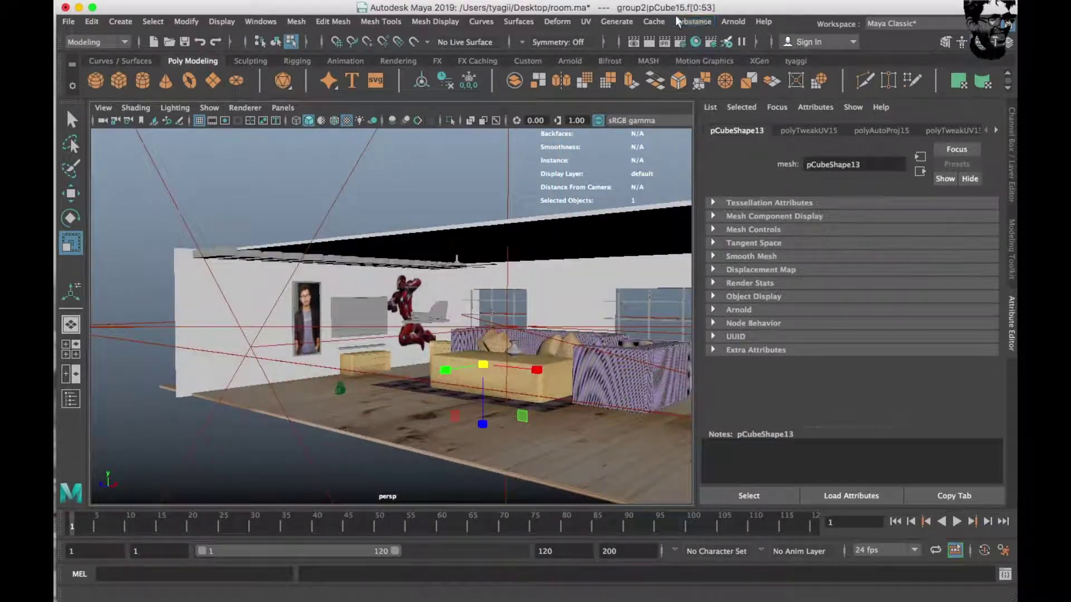
left_click(633, 44)
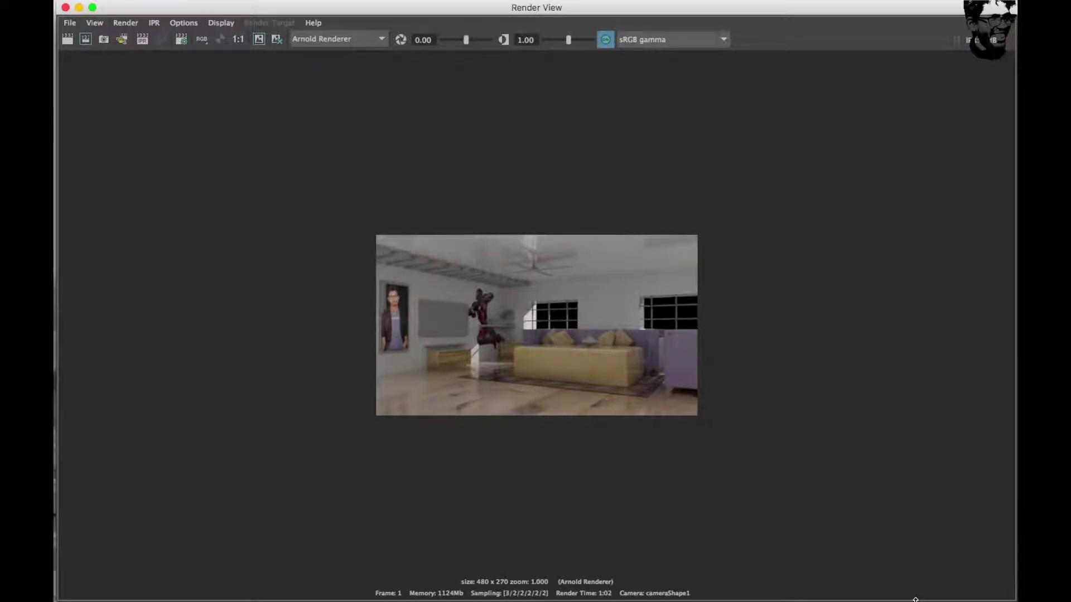
left_click(66, 7)
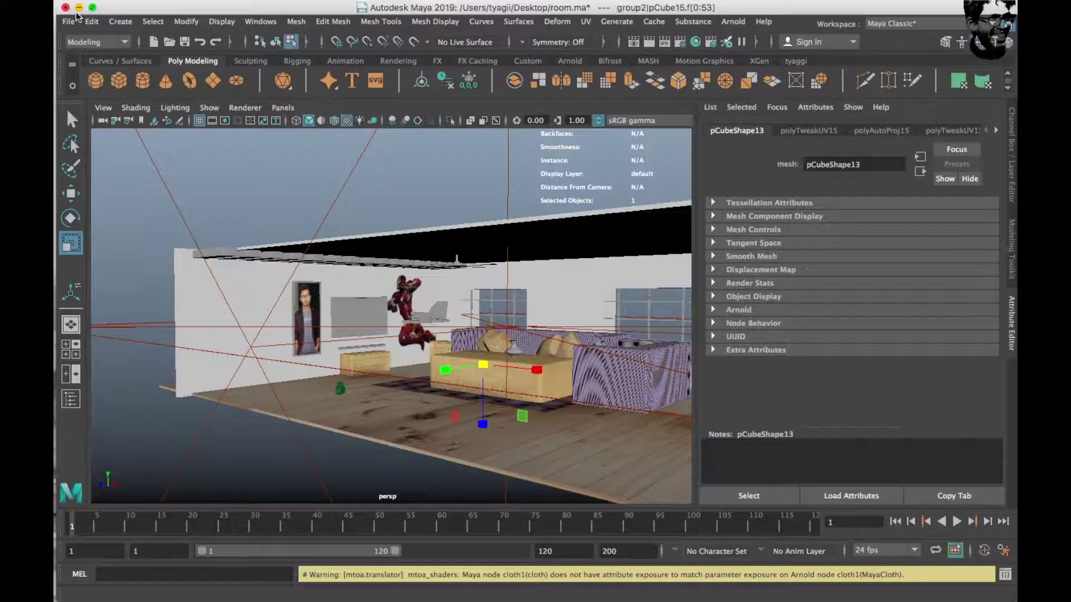
Step: Create an Arnold aiStandardSurface material with the Car_Paint_Metallic preset
left_click(698, 39)
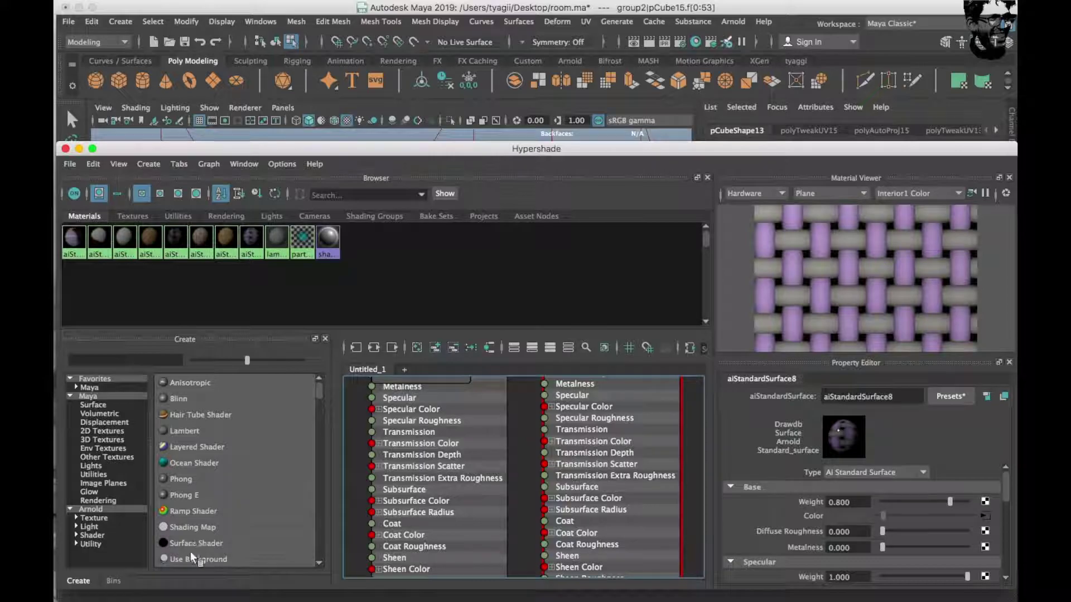
left_click(92, 535)
left_click(200, 543)
left_click(948, 396)
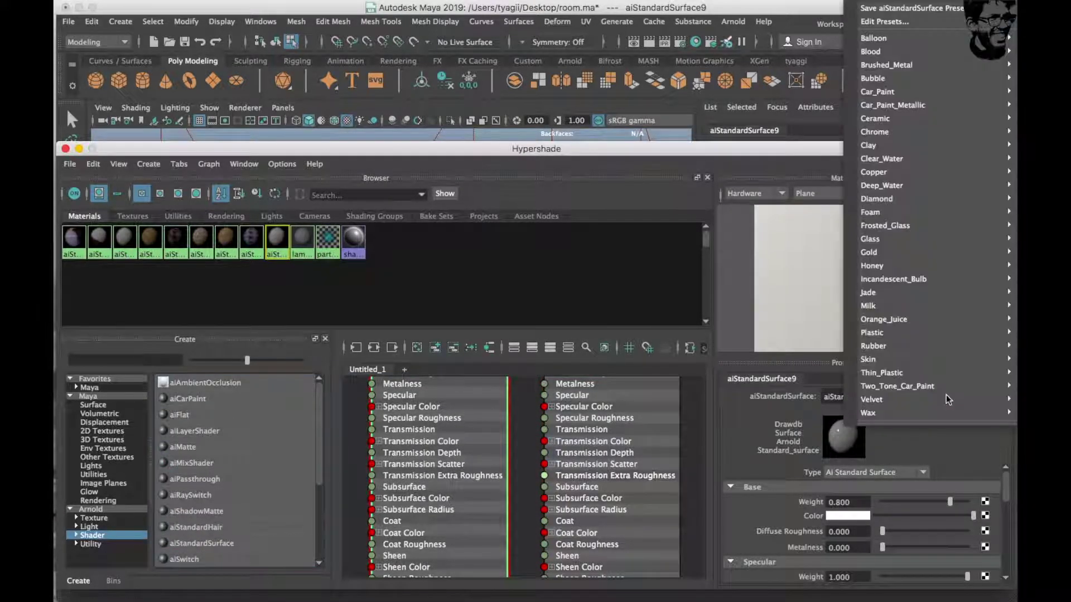
mouse_move(891, 106)
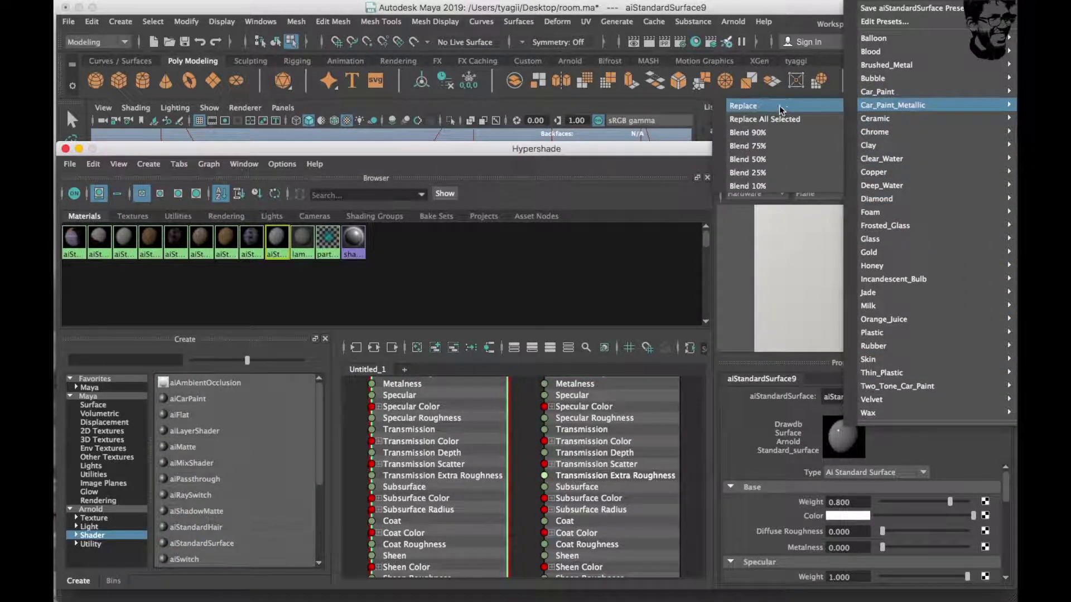
left_click(781, 109)
Step: Frame the lower ceiling beam and assign it the teal car-paint material
left_click_drag(342, 149, 945, 138)
mouse_move(464, 275)
left_mouse_down("alt")
mouse_move(368, 273)
mouse_move(460, 275)
left_mouse_up("alt")
left_click(517, 318)
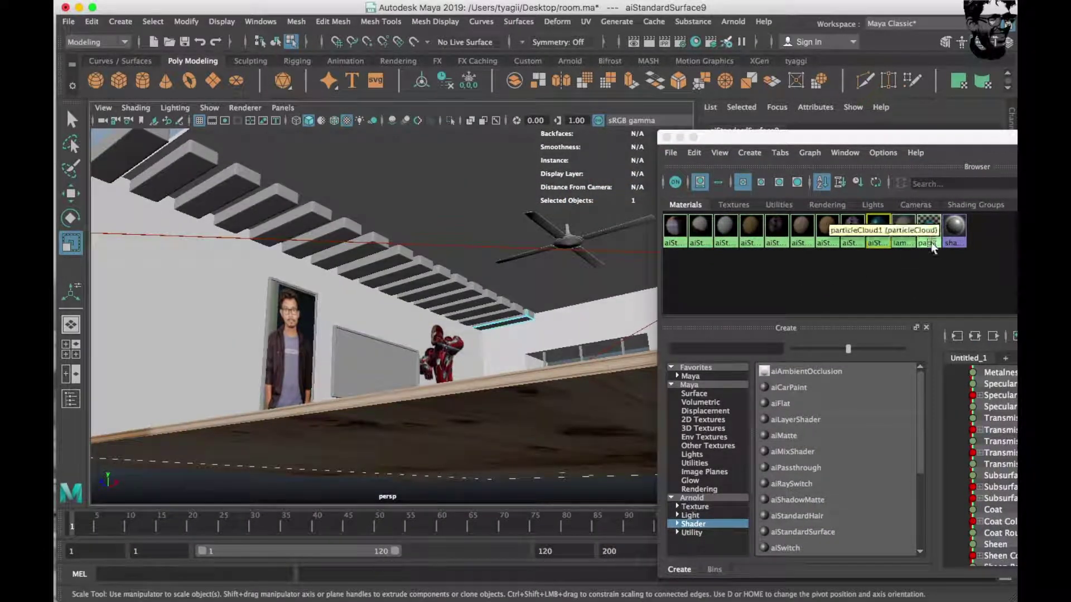
key("a")
scroll(488, 294, "up", 5)
right_click(490, 234)
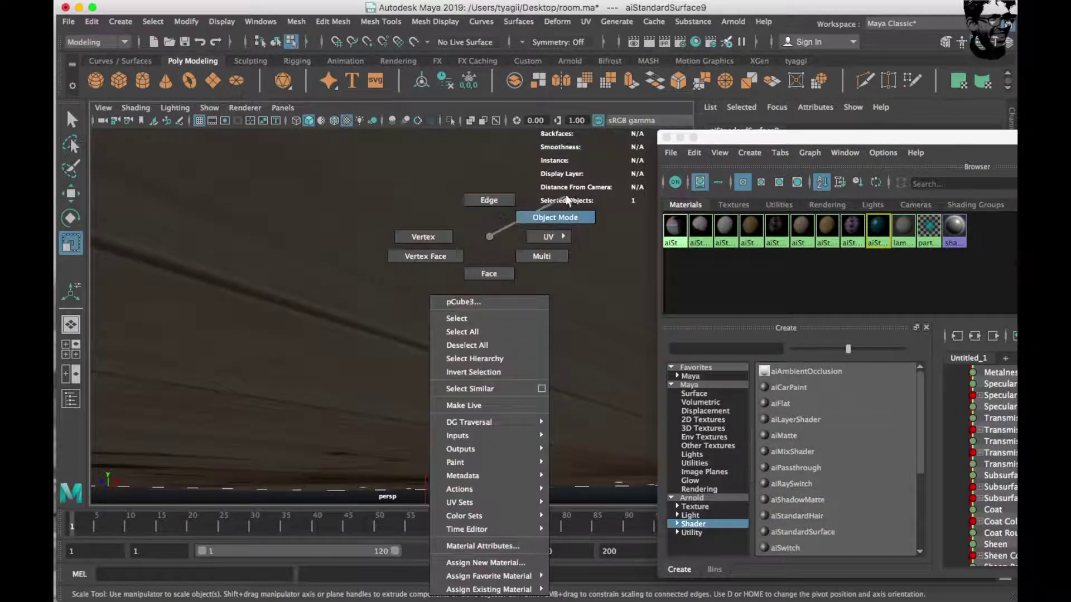
left_click(466, 226)
key("f")
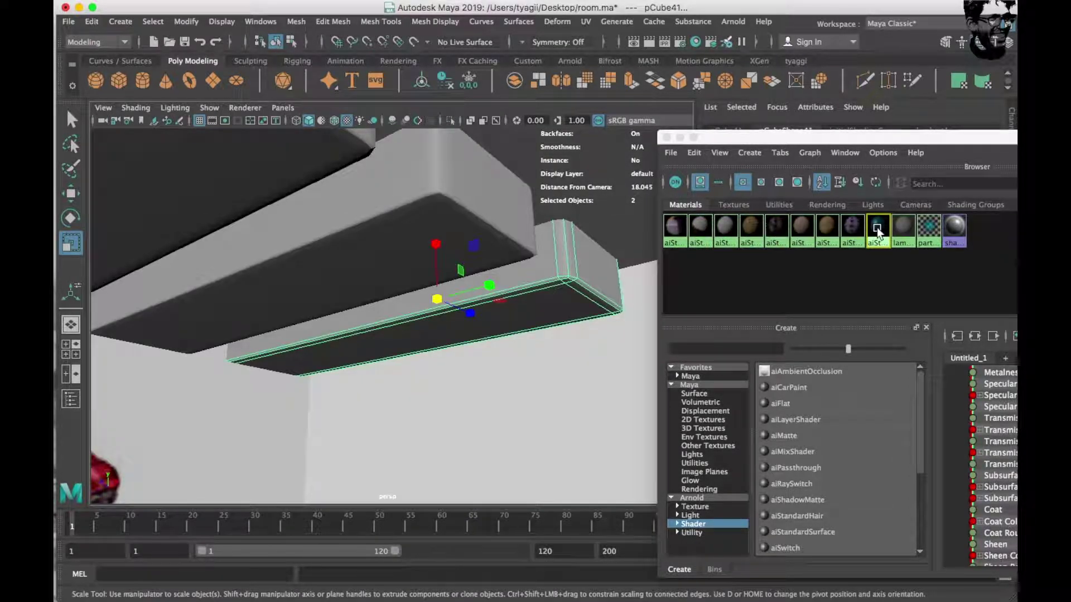
right_click_drag(878, 232, 878, 212)
Step: Apply the teal material to the upper, side and upper-left ceiling beams
left_click(469, 199)
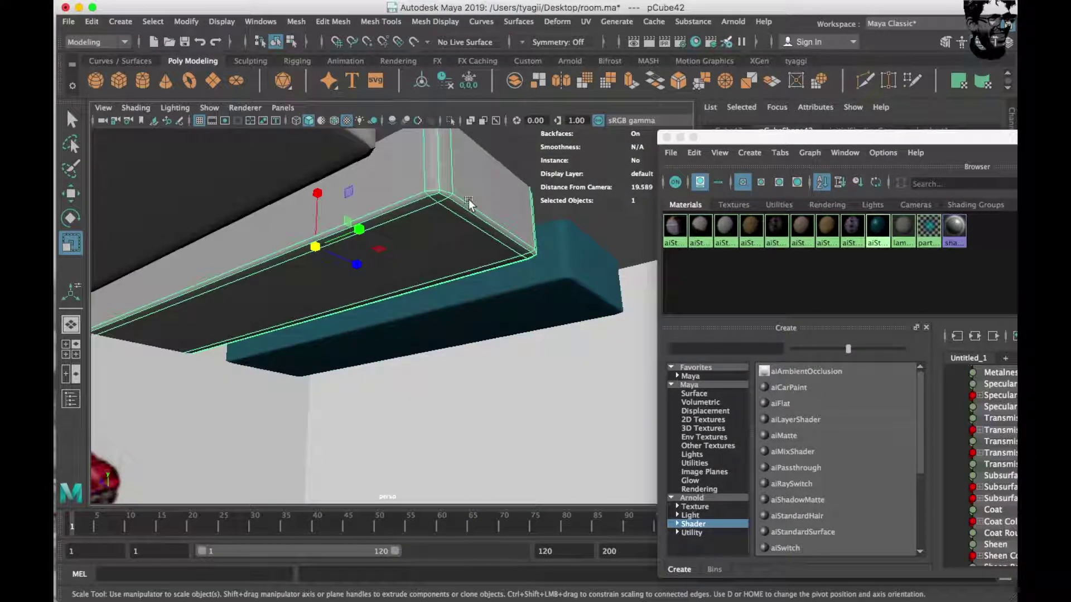
key("g")
scroll(342, 195, "down", 5)
left_click(218, 179)
scroll(243, 215, "down", 3)
key("g")
left_click(182, 202)
scroll(198, 203, "down", 3)
key("g")
left_click(162, 216)
left_click(129, 202)
key("g")
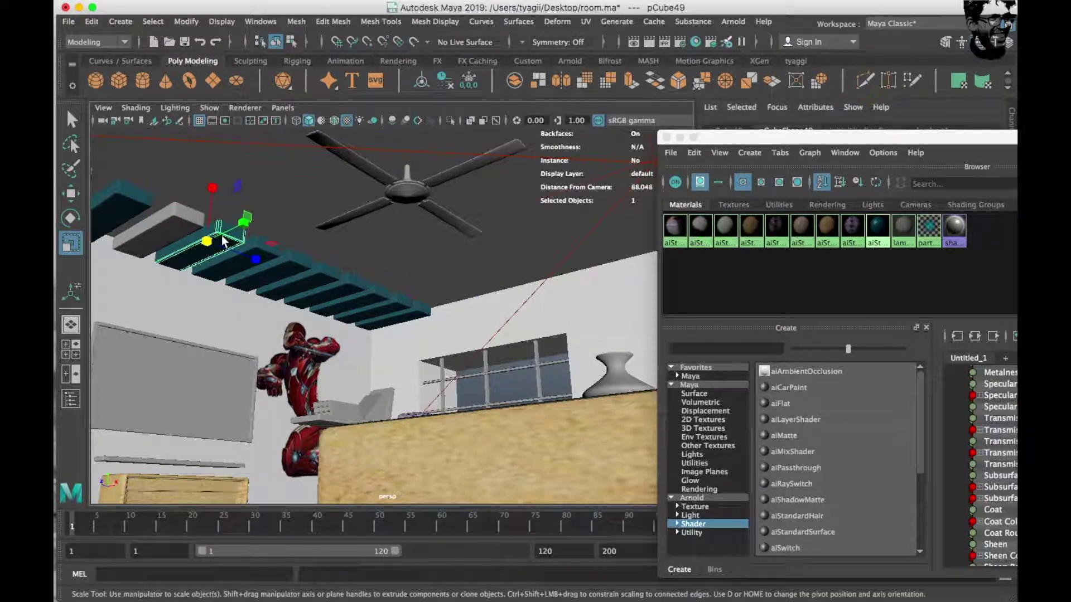
Step: Orbit to the remaining grey ceiling beams and select them
left_click_drag(186, 239, 297, 236, "alt")
left_click(262, 246)
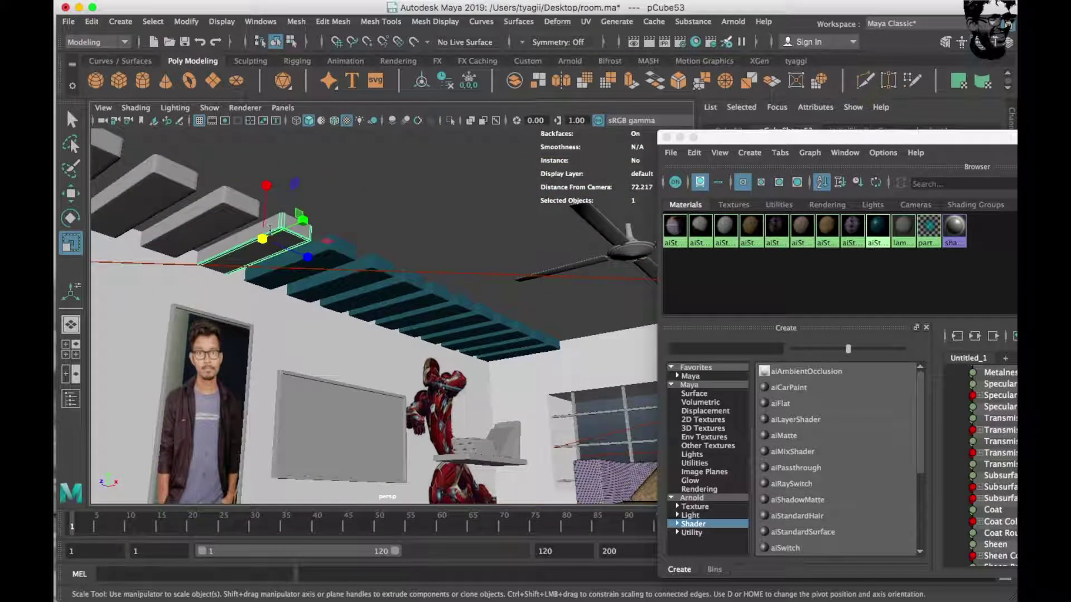
mouse_move(235, 201)
left_mouse_down("alt")
mouse_move(204, 209)
mouse_move(320, 263)
mouse_move(332, 248)
mouse_move(249, 216)
mouse_move(345, 299)
mouse_move(329, 285)
mouse_move(365, 335)
left_mouse_up("alt")
left_click(289, 225)
Step: Assign an existing dark grey material to the ceiling fan and its blades
left_click(383, 276)
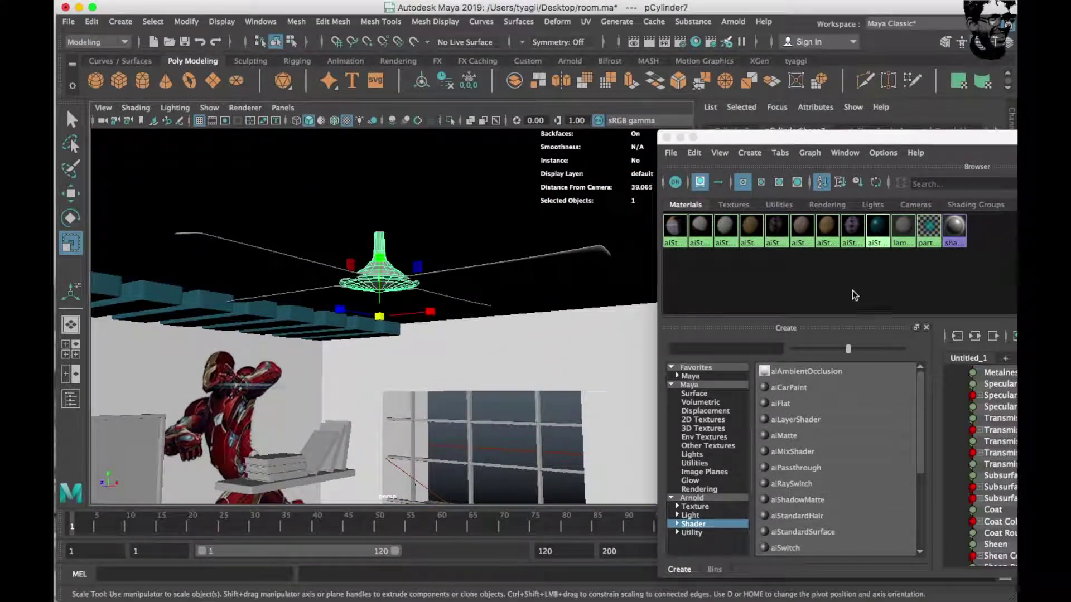
right_click(724, 229)
left_click(697, 202)
left_click(536, 262)
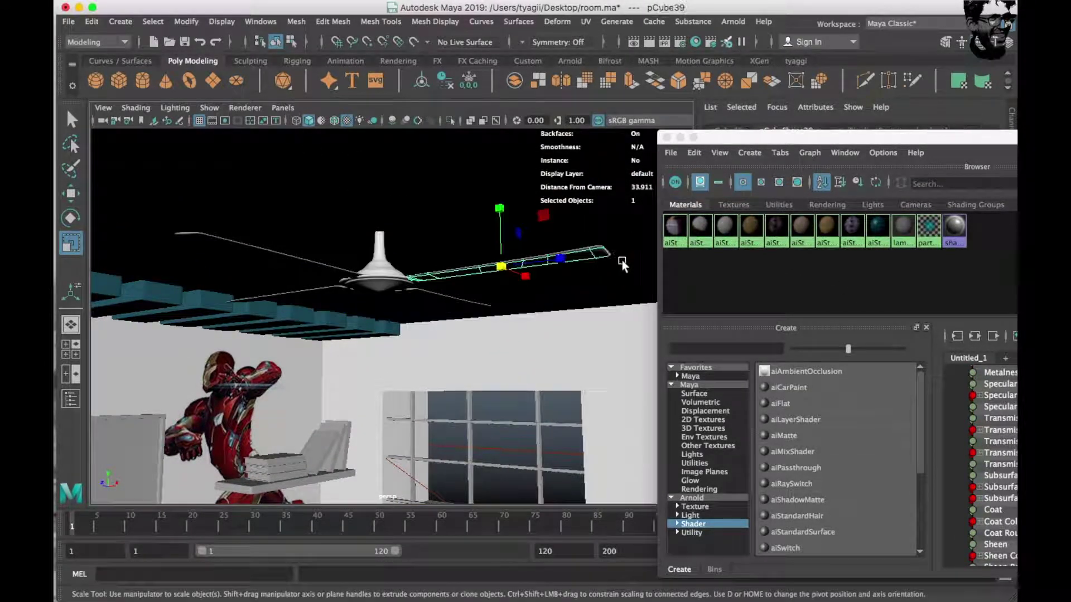
right_click(724, 229)
left_click(697, 204)
left_click_drag(454, 304, 563, 236, "alt")
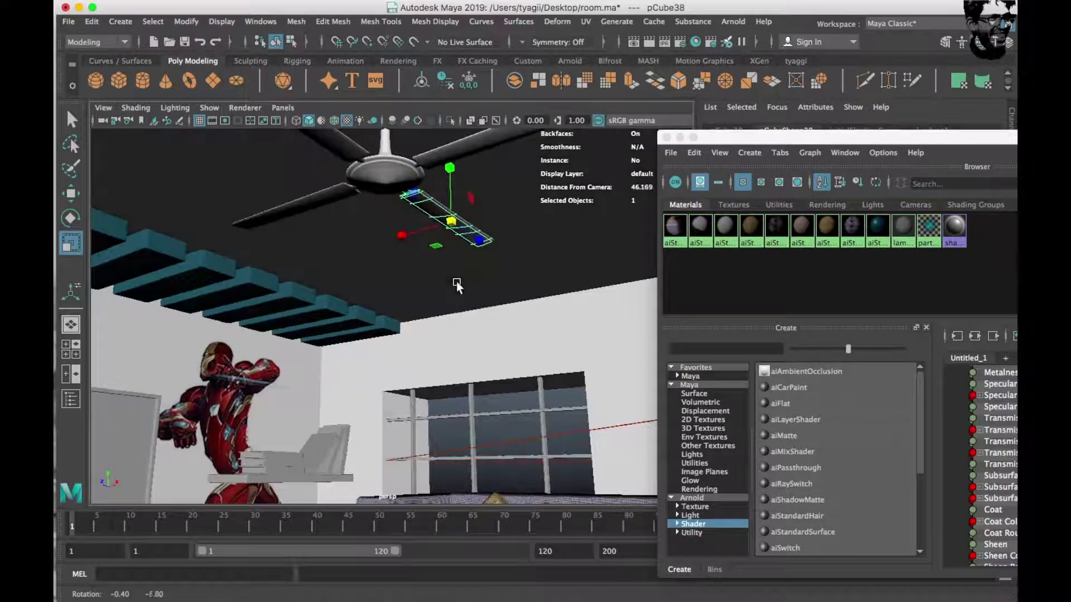
left_click(335, 197)
Step: Create an aiStandardSurface whose colour is a File texture of the panda wallpaper
mouse_move(388, 255)
left_mouse_down("alt")
mouse_move(416, 289)
mouse_move(817, 539)
left_mouse_up("alt")
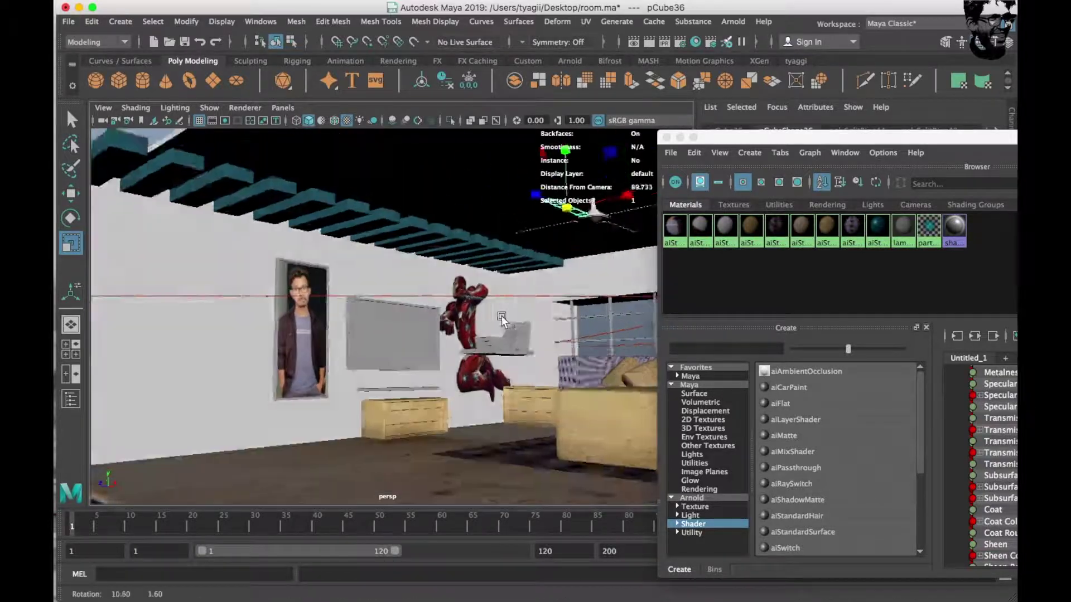
left_click(817, 534)
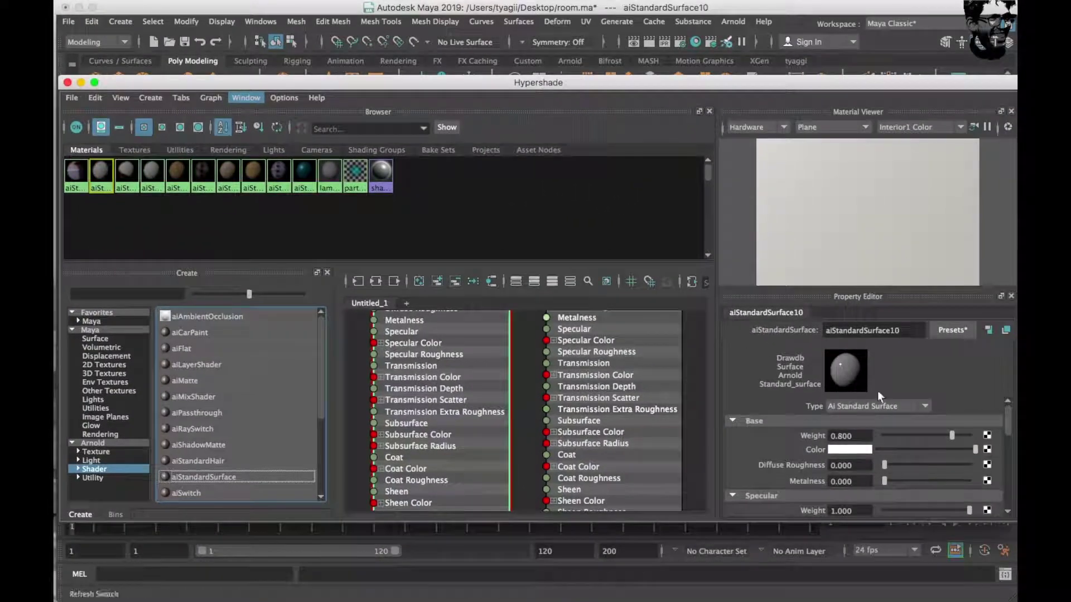
left_click(986, 449)
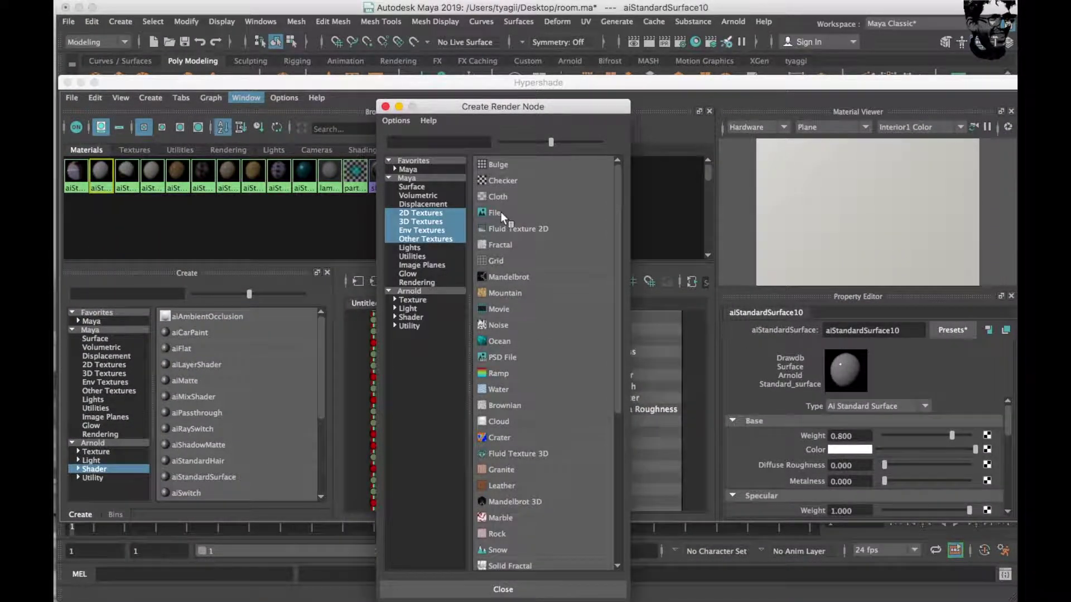
left_click(500, 212)
left_click(991, 421)
left_click(357, 263)
left_click(820, 425)
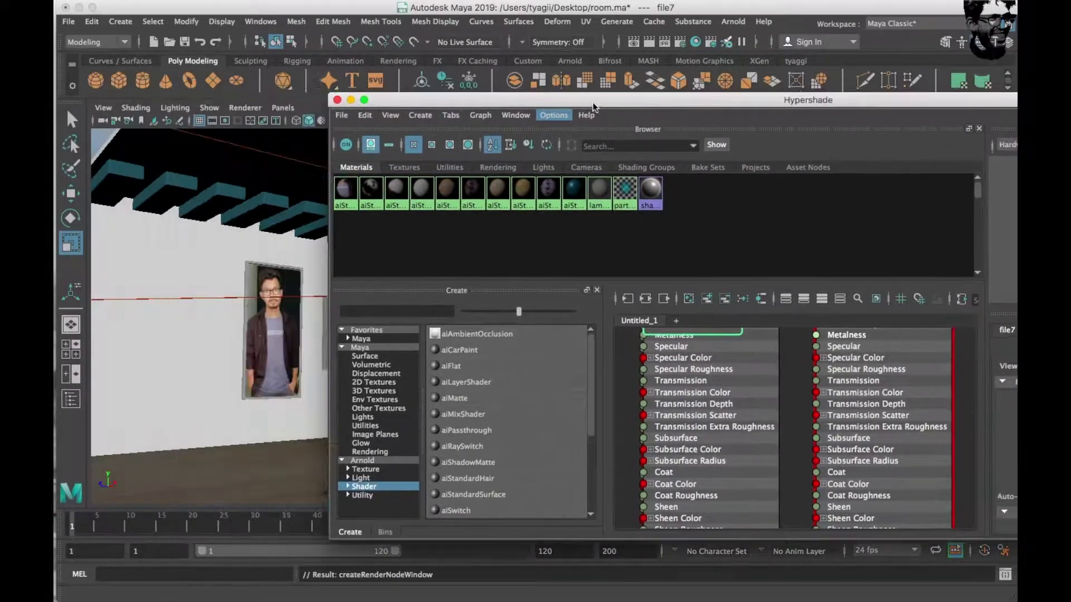
Step: Select the TV screen faces and assign them the panda material
left_click_drag(295, 88, 333, 90)
left_click(141, 176)
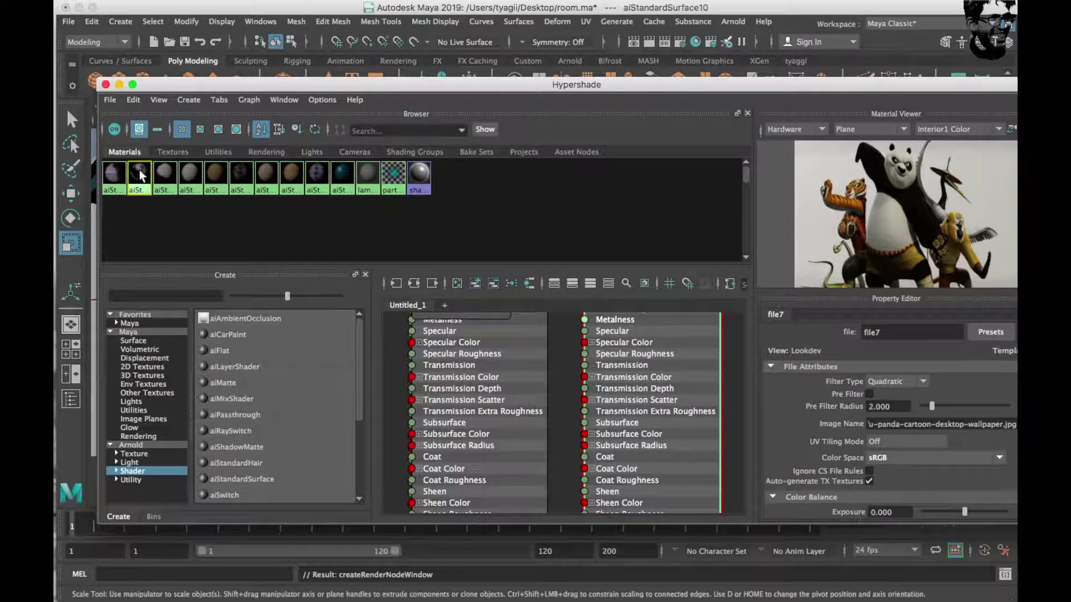
left_click_drag(167, 84, 883, 137)
left_click(382, 337)
right_click_drag(383, 336, 384, 360)
left_click(390, 372)
key("shift+period")
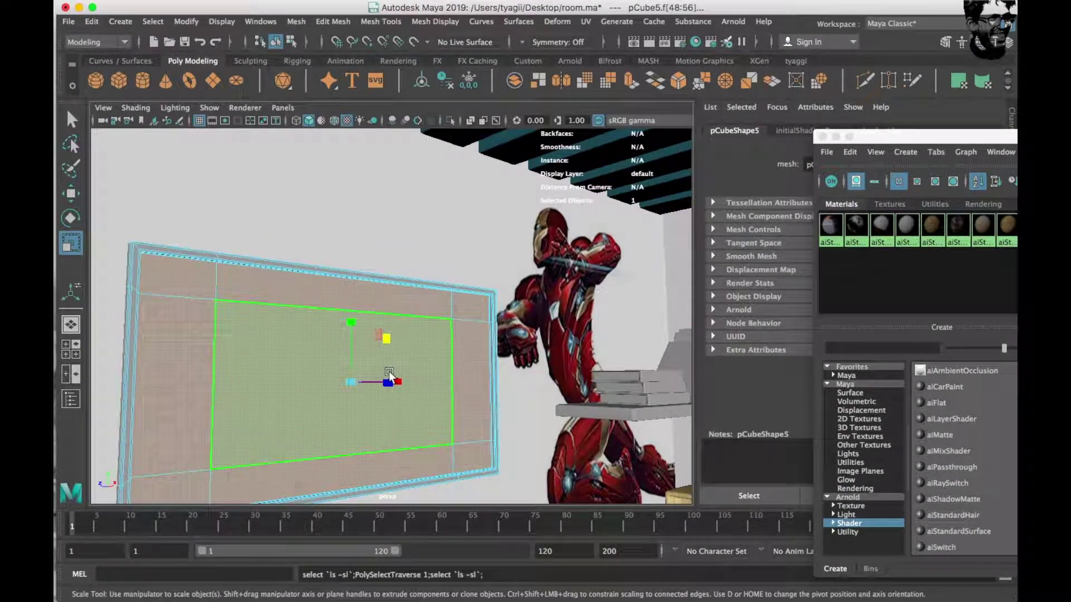
right_click_drag(831, 227, 840, 188)
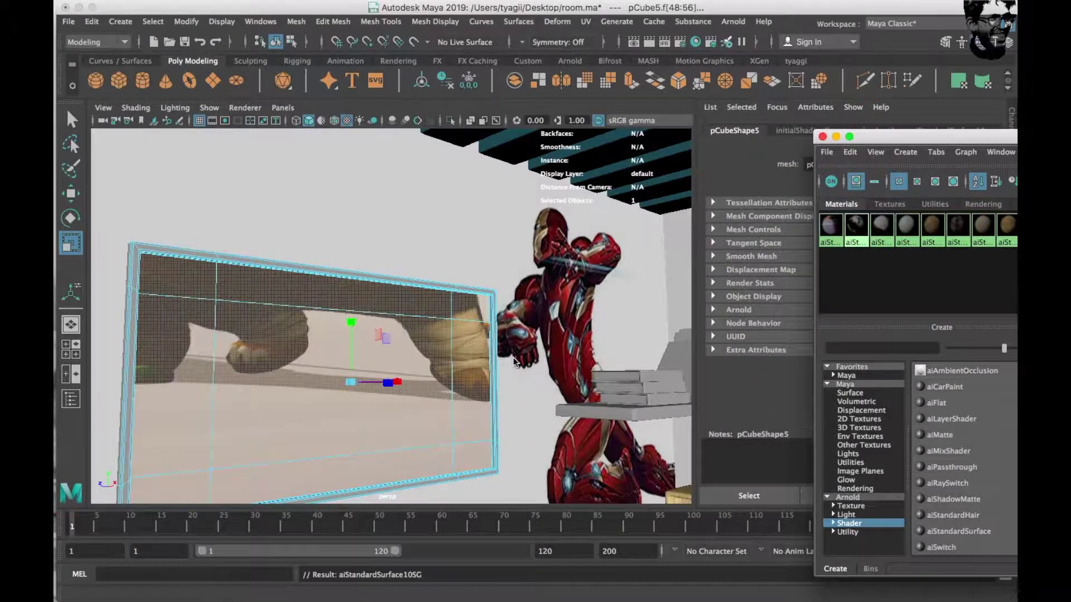
Step: Apply Automatic UV mapping to the screen faces and open the UV Editor
left_click(585, 24)
left_click(644, 99)
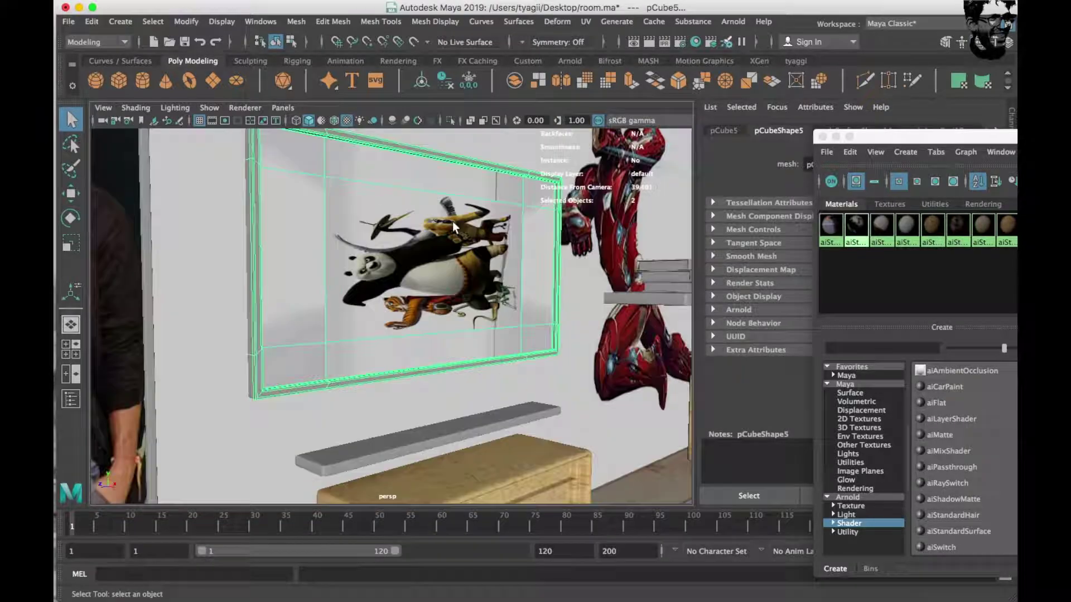
left_click(591, 21)
left_click(613, 43)
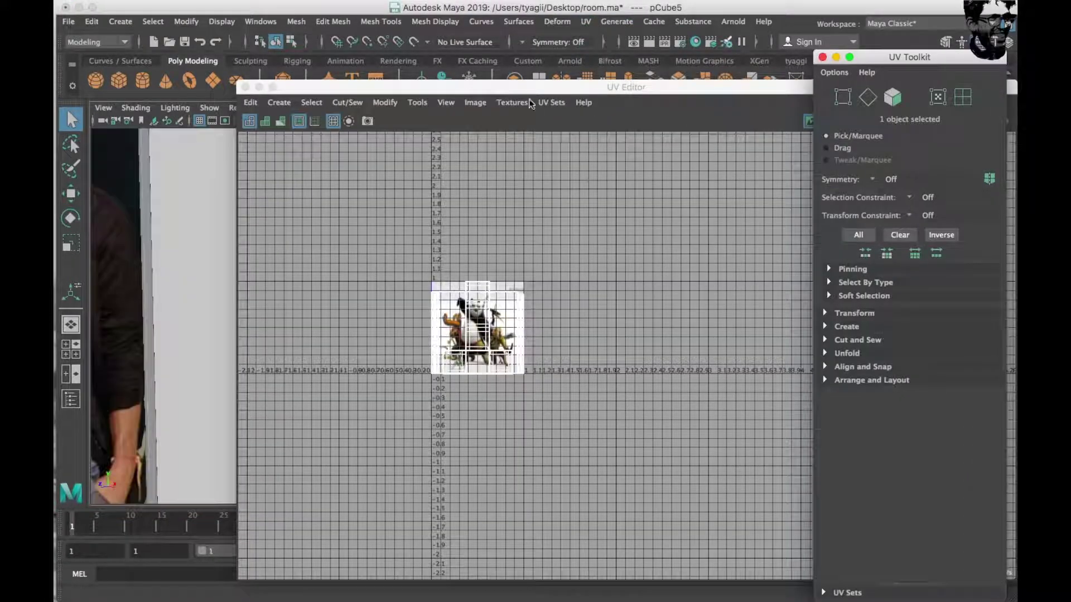
Step: Move and Sew the screen's UV edges into a single shell
scroll(424, 335, "up", 5)
right_click_drag(410, 334, 400, 326)
left_click(512, 355)
right_click_drag(755, 329, 760, 263, "shift")
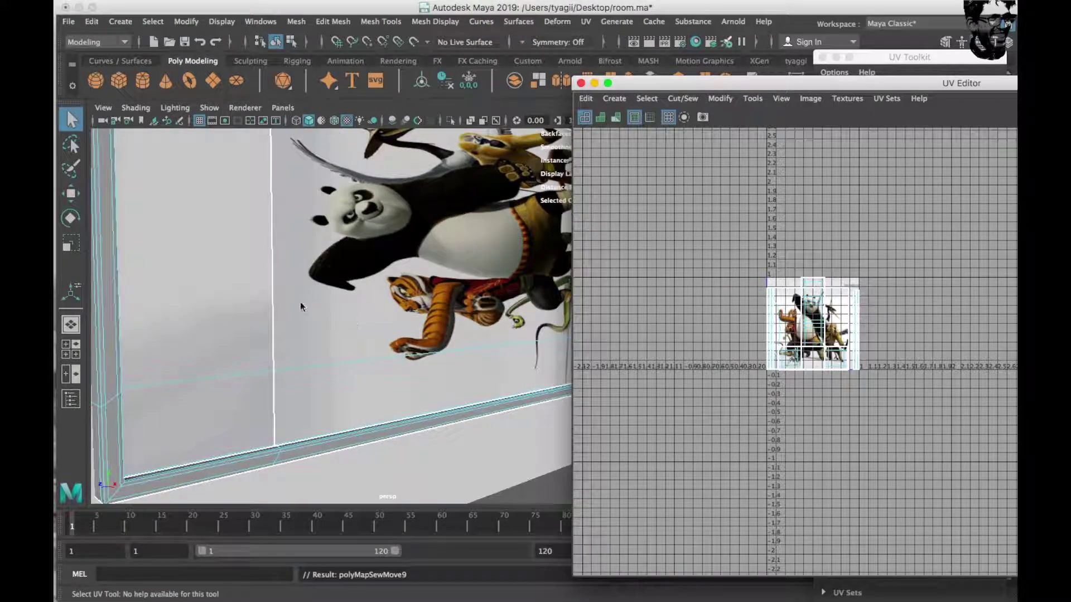
left_click(273, 289)
right_click_drag(725, 325, 728, 244, "shift")
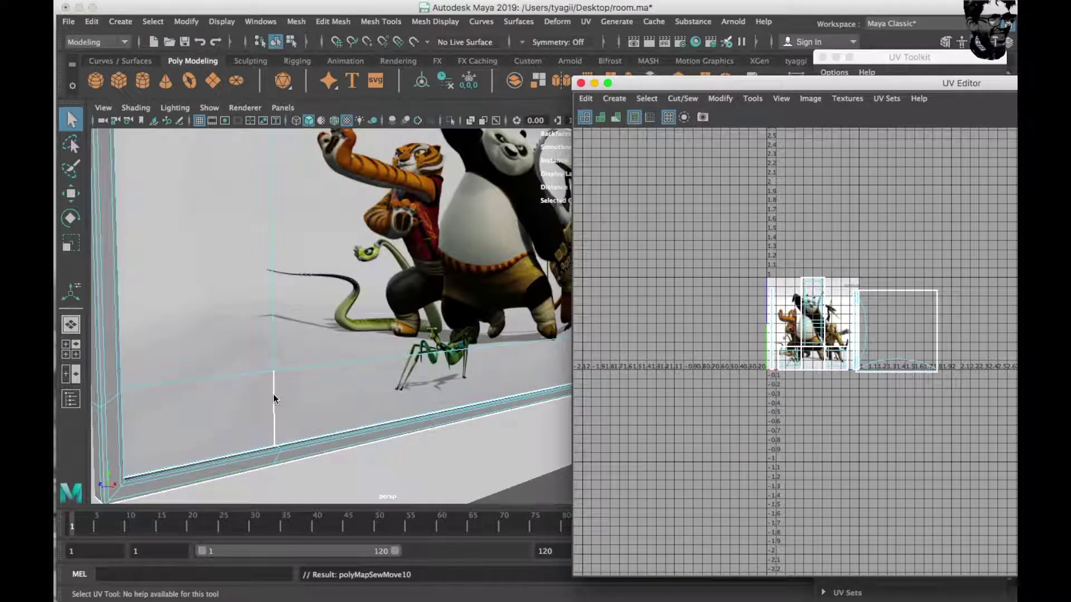
left_click(273, 393)
right_click_drag(746, 367, 748, 329, "shift")
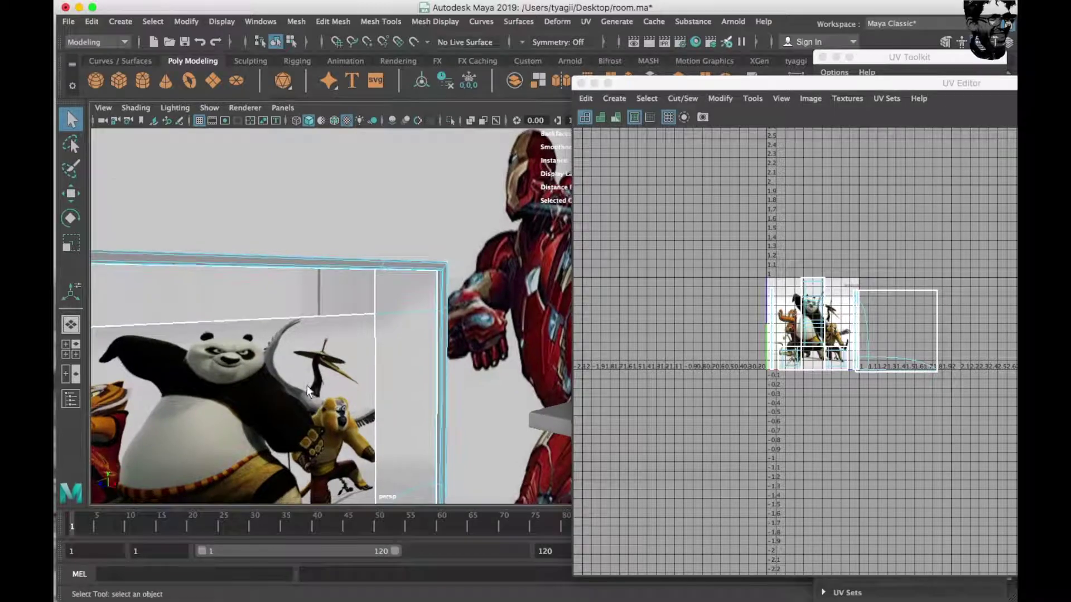
left_click(375, 333)
right_click(705, 409, "shift")
left_click(703, 369)
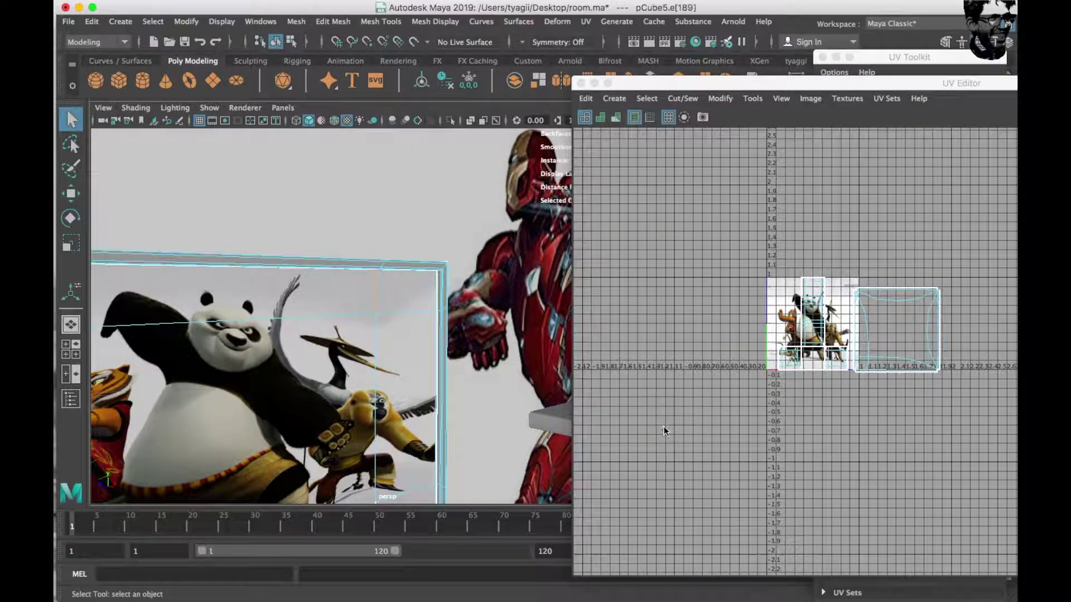
mouse_move(440, 390)
left_mouse_down("alt")
mouse_move(427, 309)
mouse_move(294, 313)
left_mouse_up("alt")
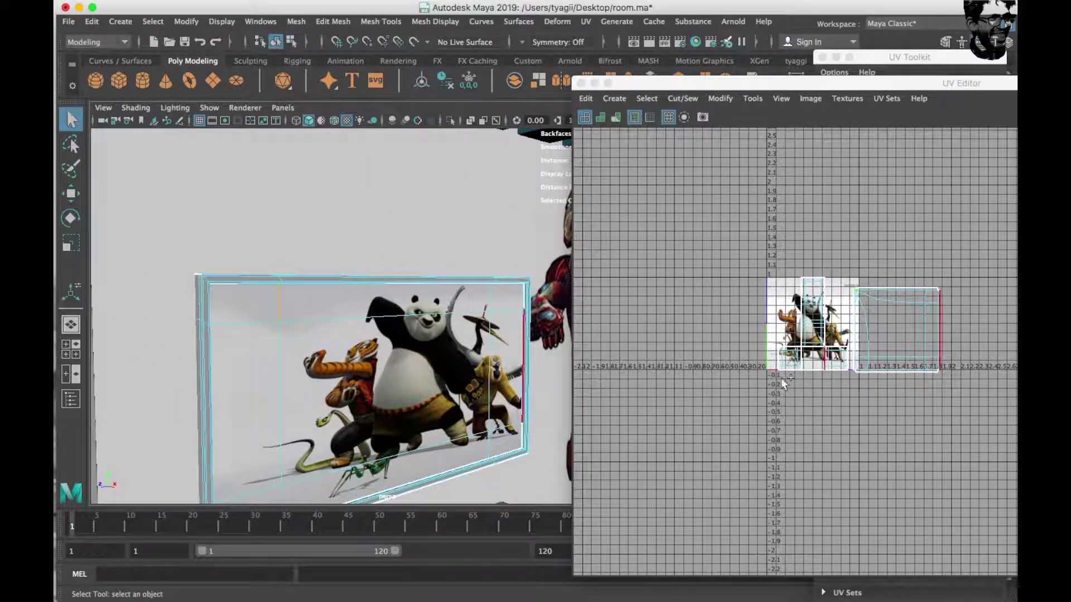
Step: Move the UV shell onto the image and scale it to fit the wallpaper
right_click(808, 354)
left_click_drag(396, 327, 335, 329, "alt")
right_click(890, 329)
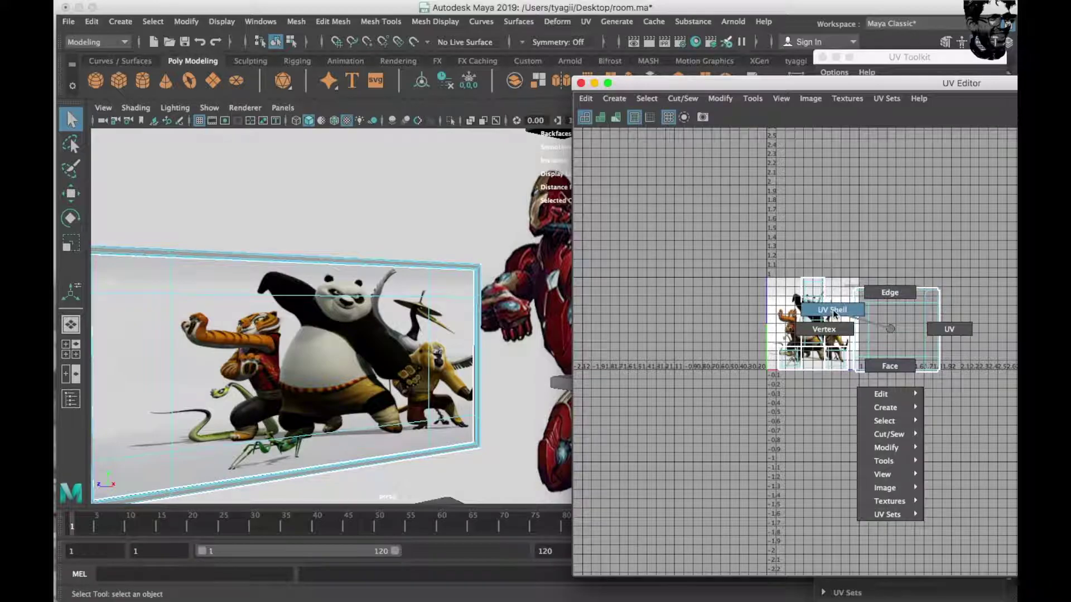
left_click(885, 328)
key("w")
left_click_drag(876, 330, 815, 326)
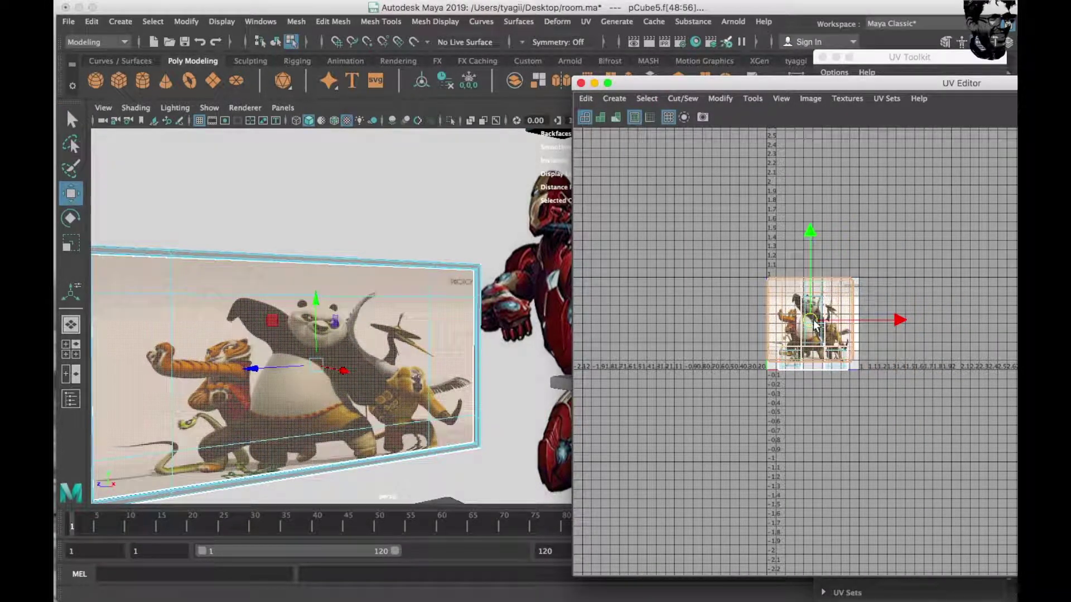
key("r")
left_click_drag(810, 237, 810, 230)
mouse_move(810, 320)
left_mouse_down()
mouse_move(826, 323)
mouse_move(814, 331)
left_mouse_up()
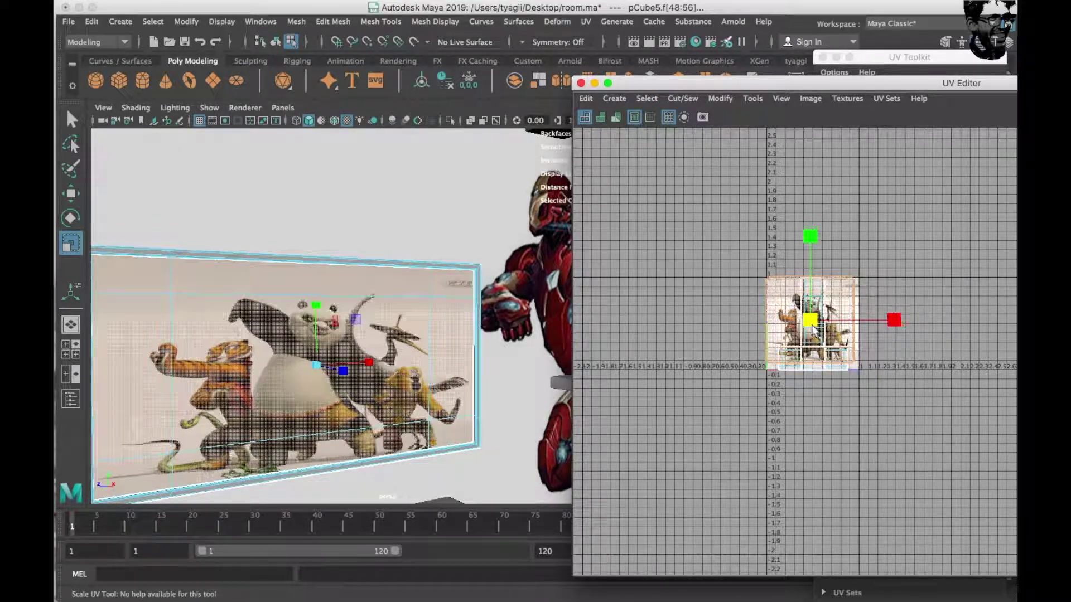
key("w")
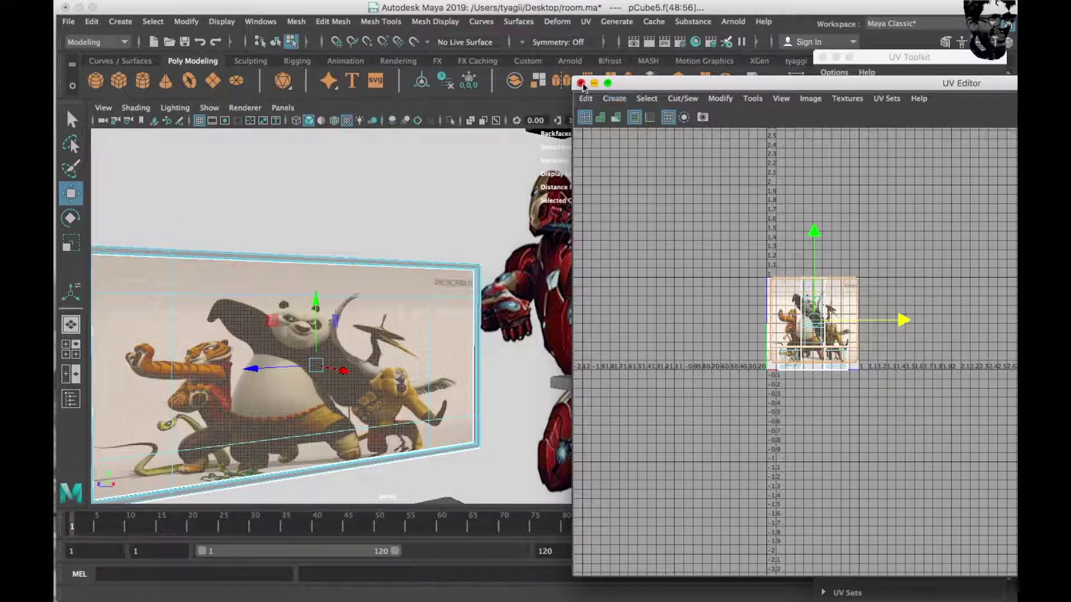
Step: Close the UV Editor and bring up the TV screen's attributes
left_click(580, 83)
key("ctrl+a")
left_click(997, 130)
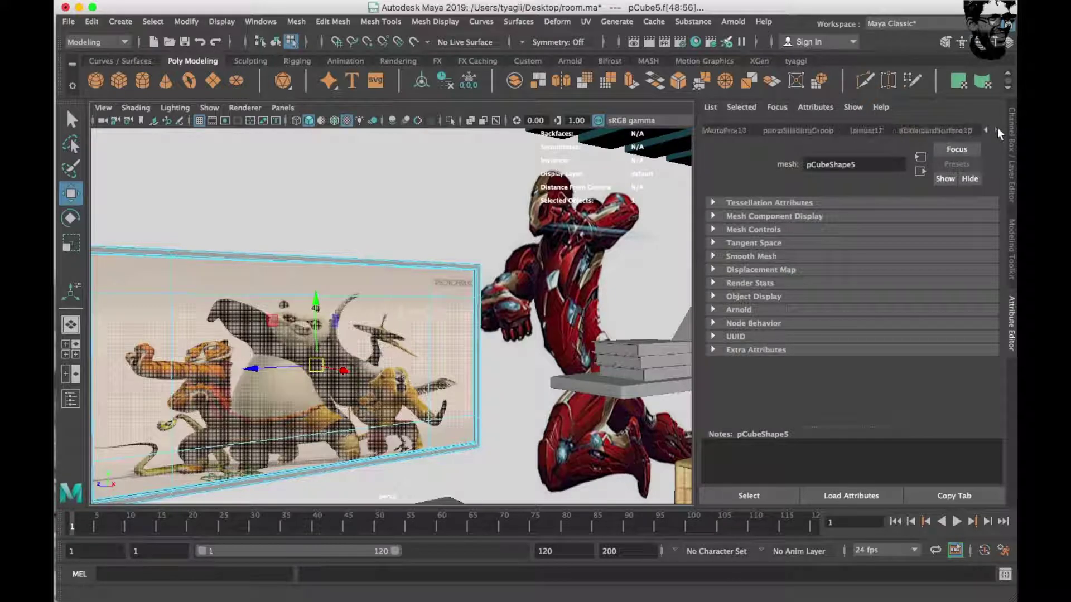
Step: Raise the screen material's Emission Weight and map the panda wallpaper to Emission Color
left_click(935, 130)
left_click_drag(865, 319, 887, 319)
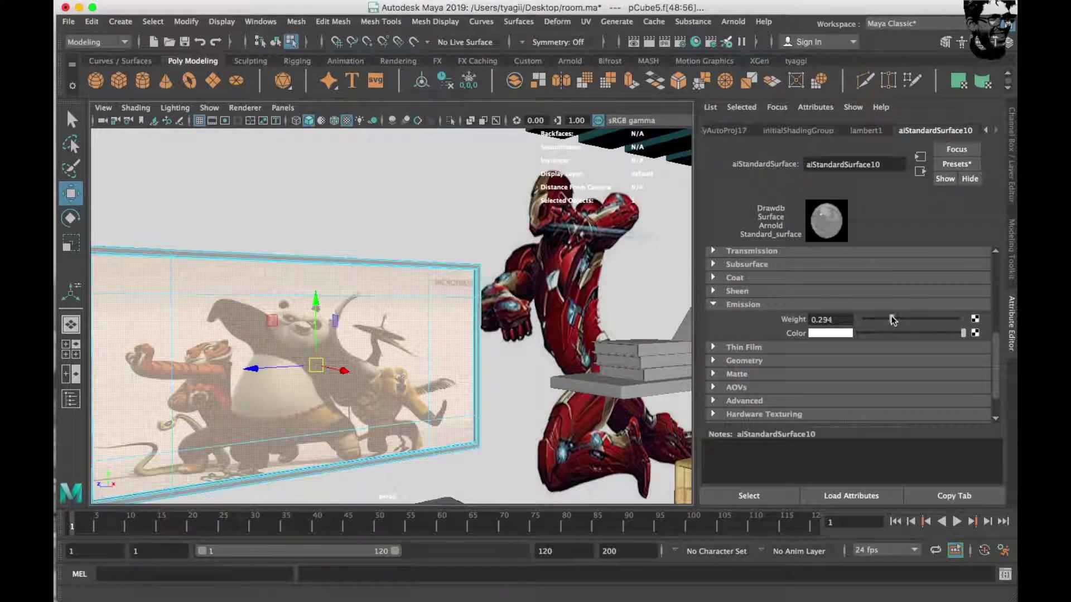
left_click(975, 333)
left_click(505, 210)
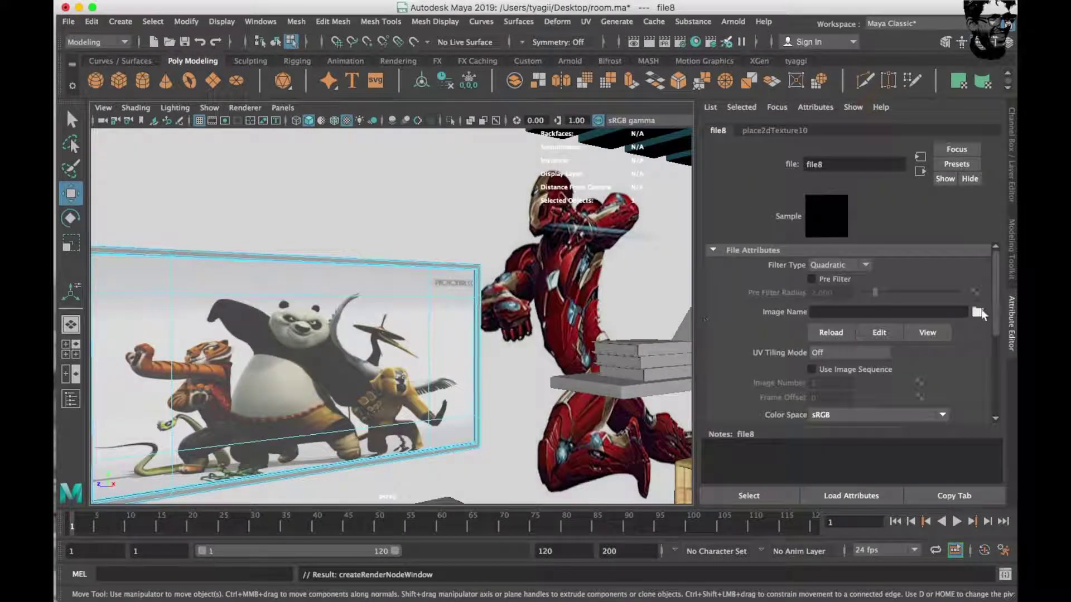
left_click(977, 312)
left_click(359, 263)
left_click(821, 425)
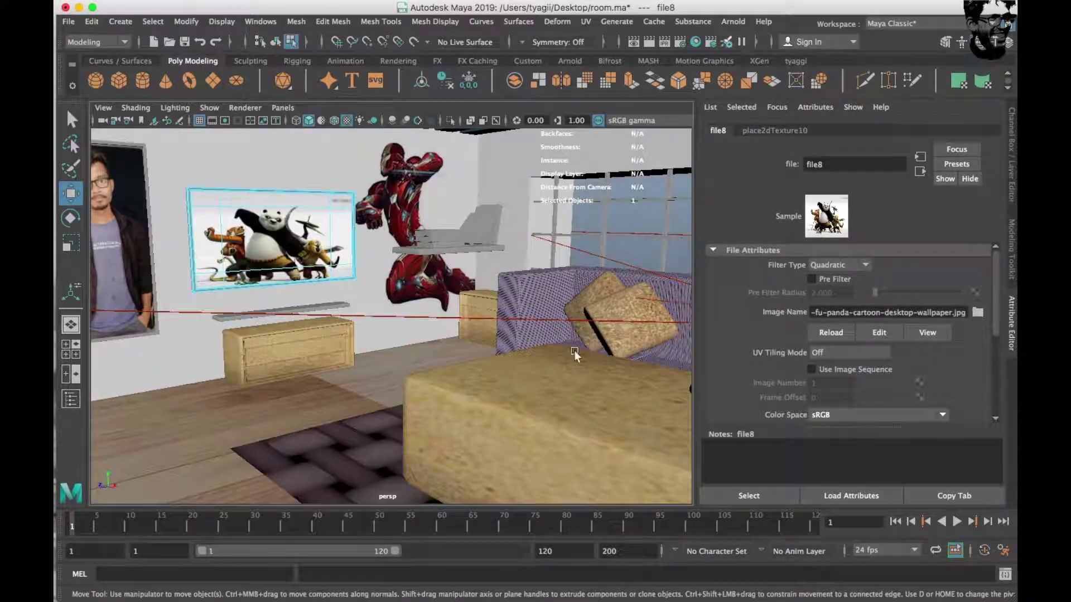
Step: Select the vase and reopen Hypershade
scroll(502, 335, "up", 3)
right_click(528, 343)
left_click(495, 319)
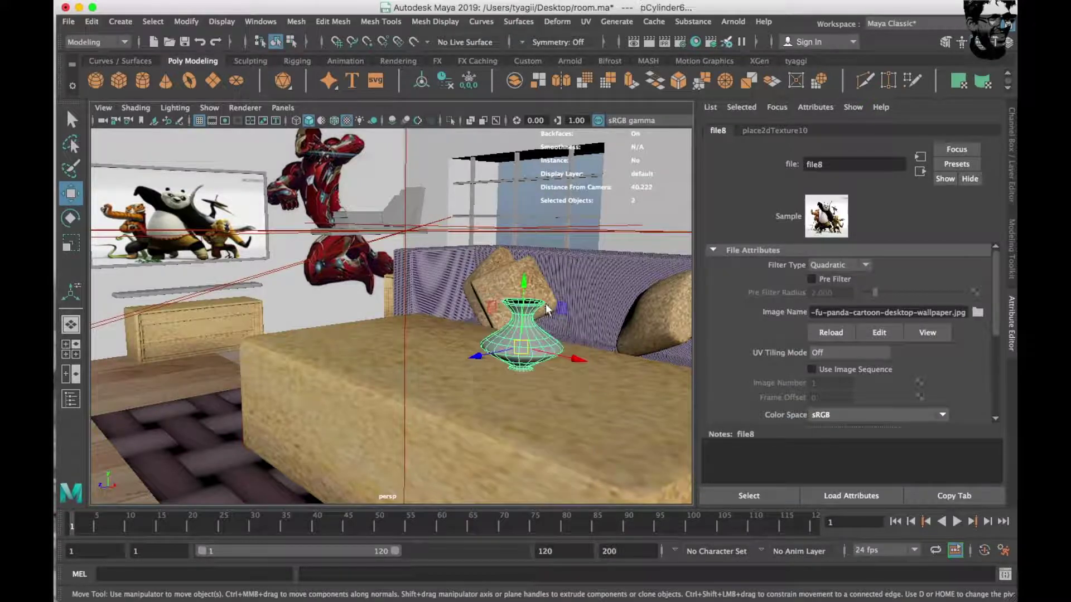
left_click(696, 43)
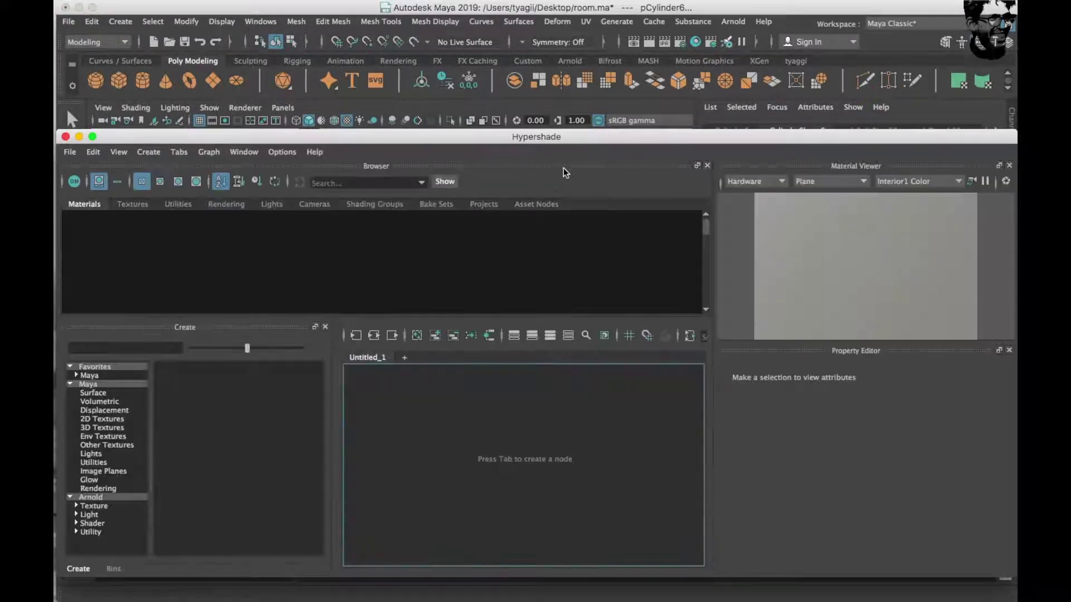
Step: Create an aiStandardSurface and try a base-color file texture and the Ceramic preset
left_click(93, 523)
left_click(200, 531)
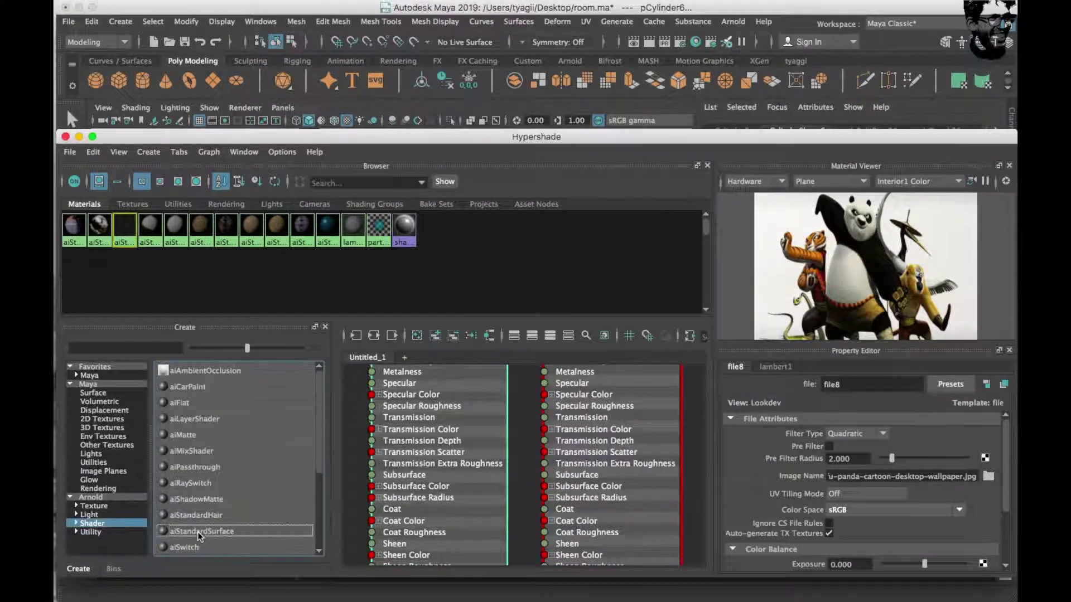
left_click(985, 503)
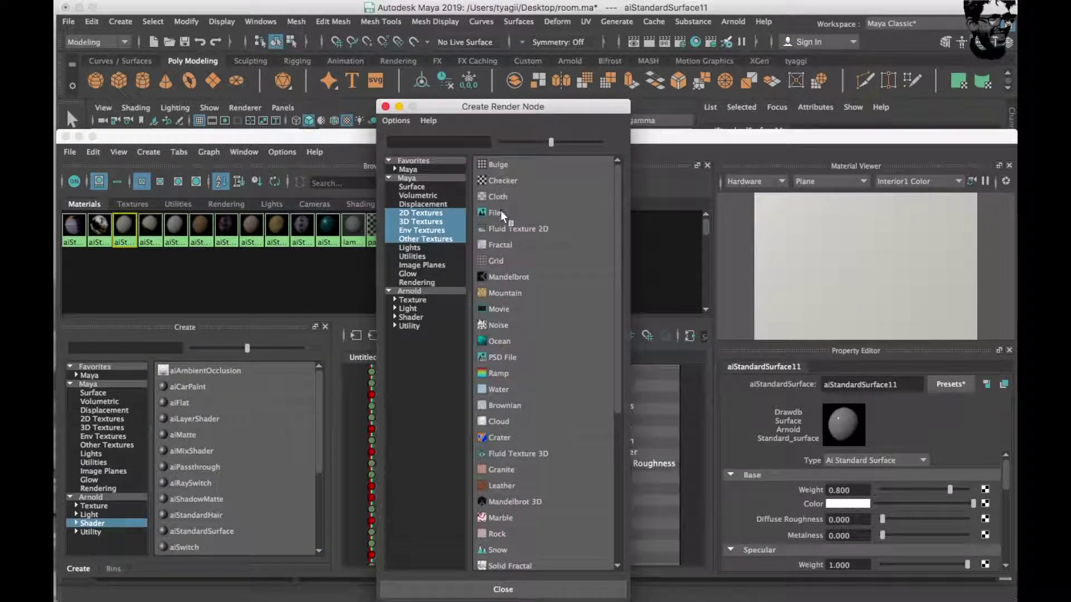
left_click(500, 210)
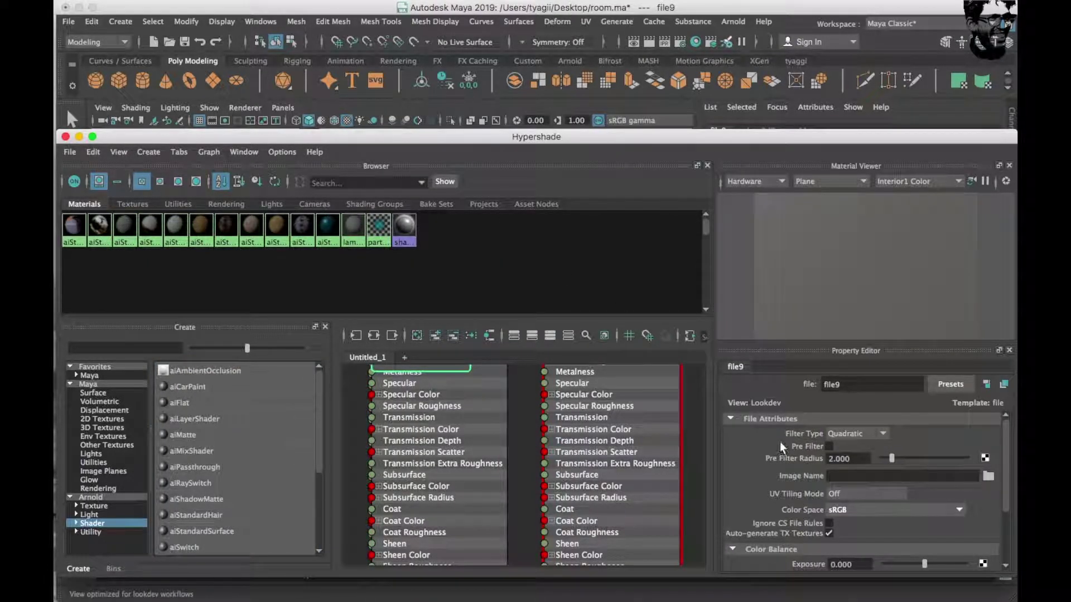
left_click(950, 385)
mouse_move(897, 385)
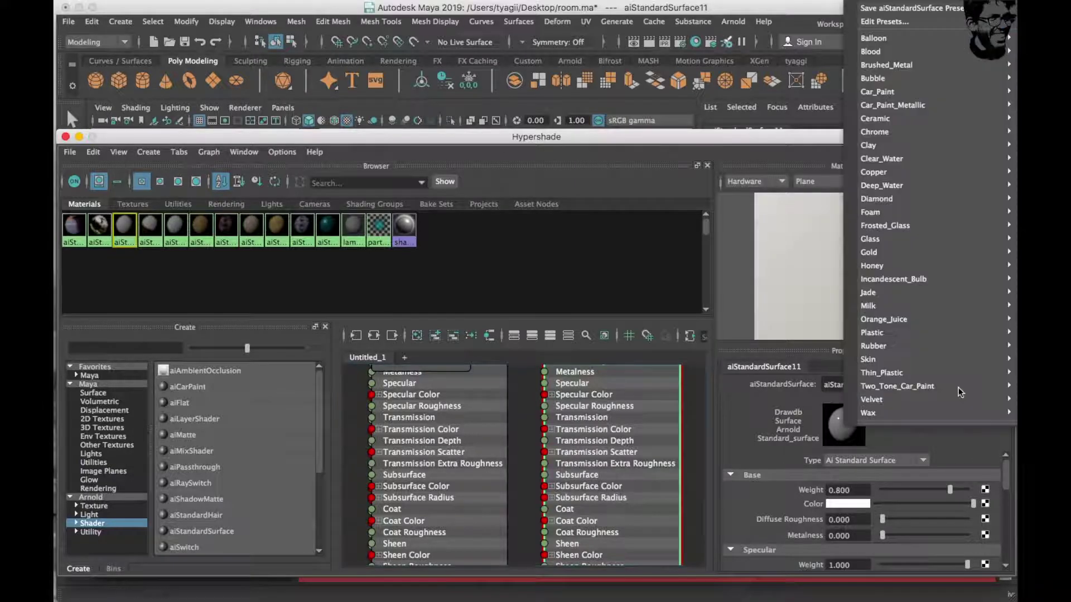
left_click(762, 121)
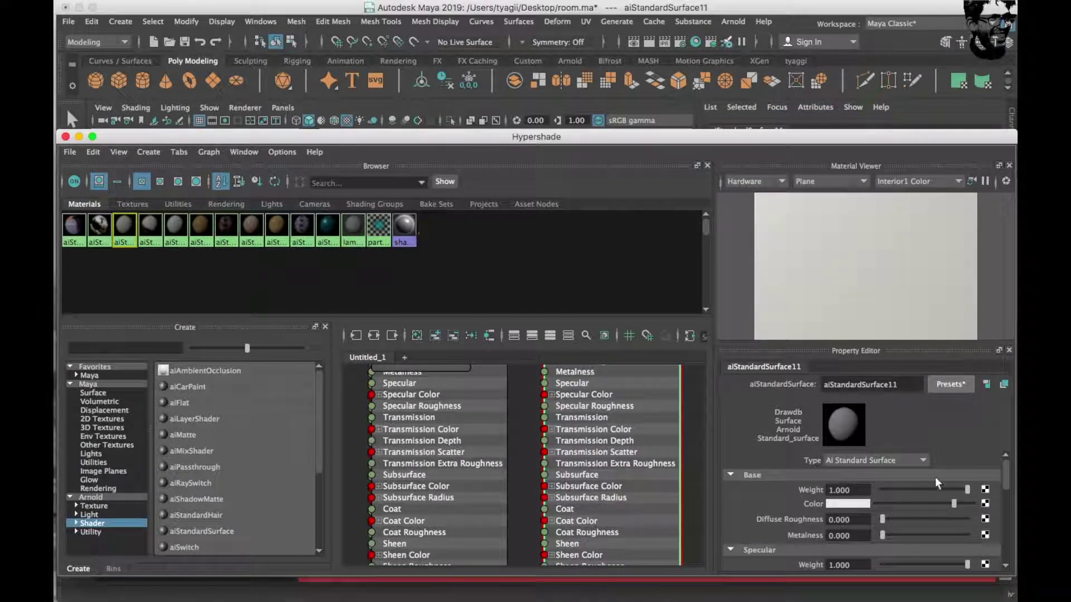
left_click(954, 385)
left_click(792, 119)
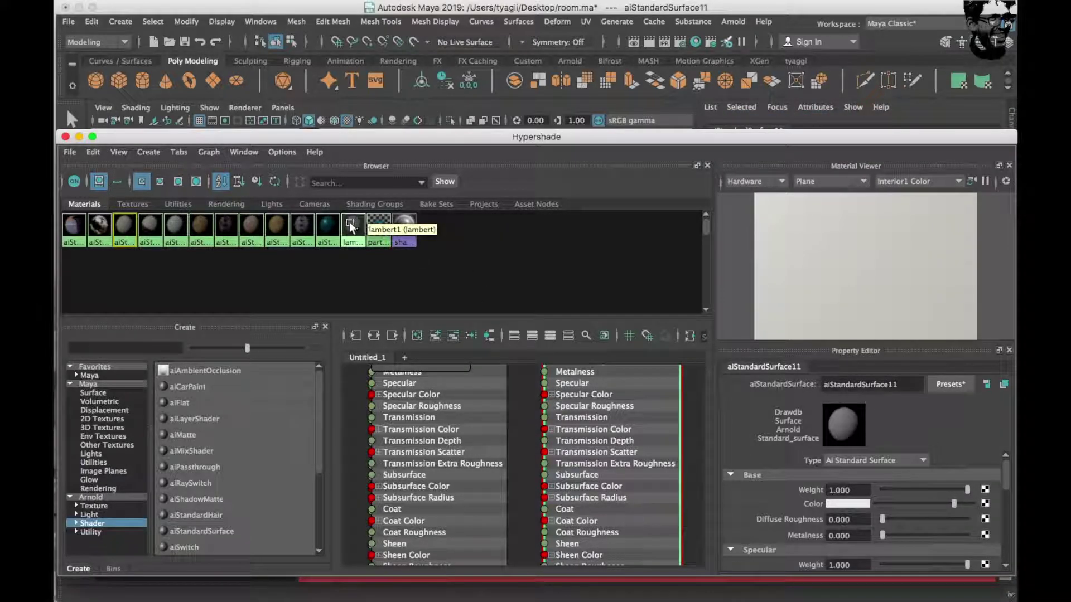
Step: Create another aiStandardSurface, replace its settings with the Chrome preset, and select the vase
left_click(208, 531)
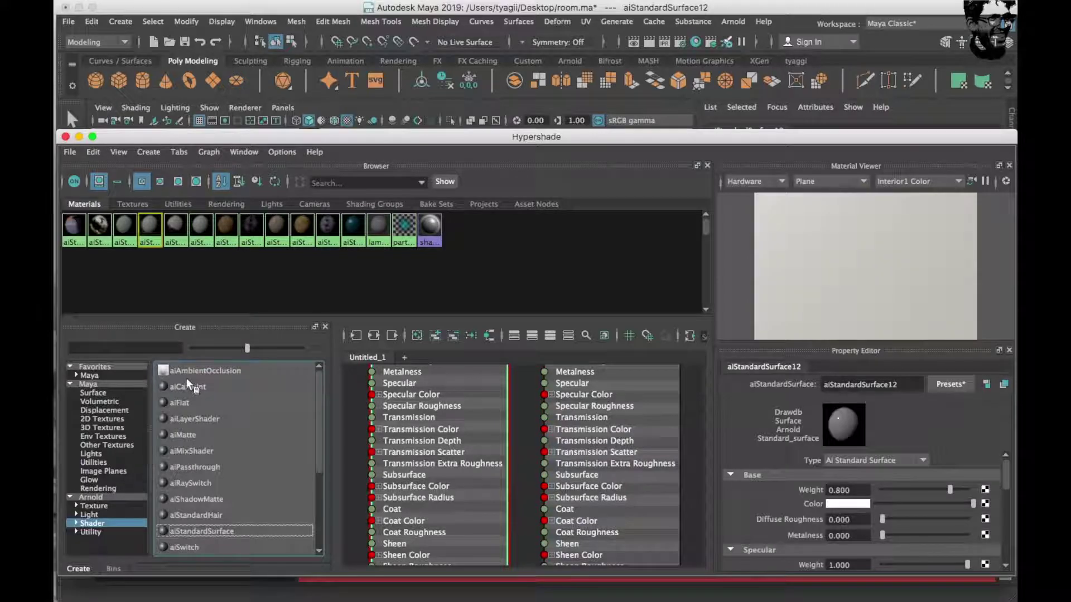
left_click(951, 384)
mouse_move(875, 118)
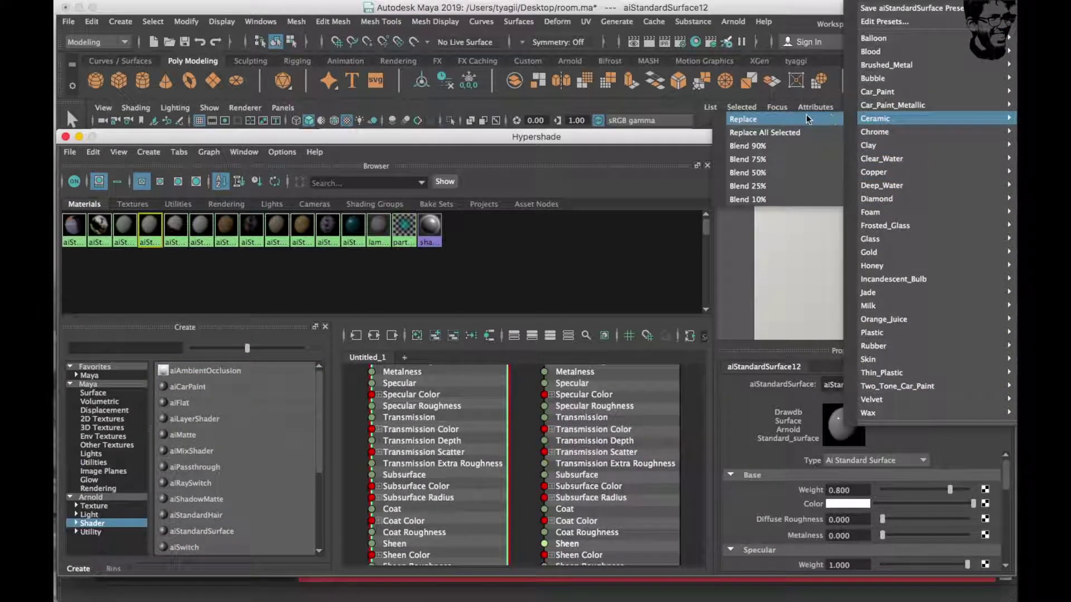
left_click(808, 119)
left_click(951, 384)
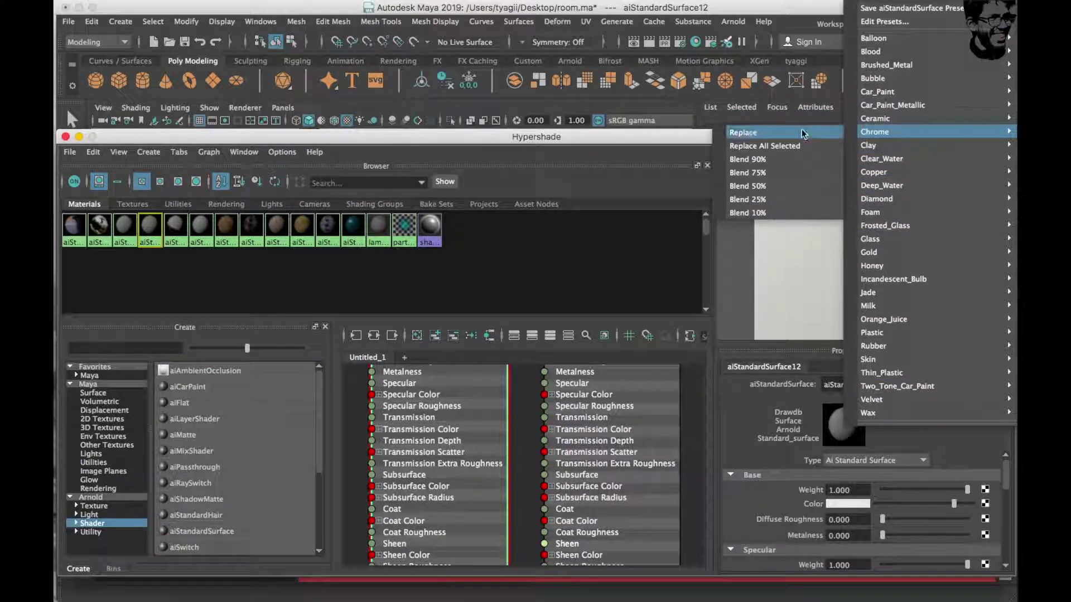
left_click(742, 131)
left_click_drag(330, 144, 914, 148)
left_click(522, 335)
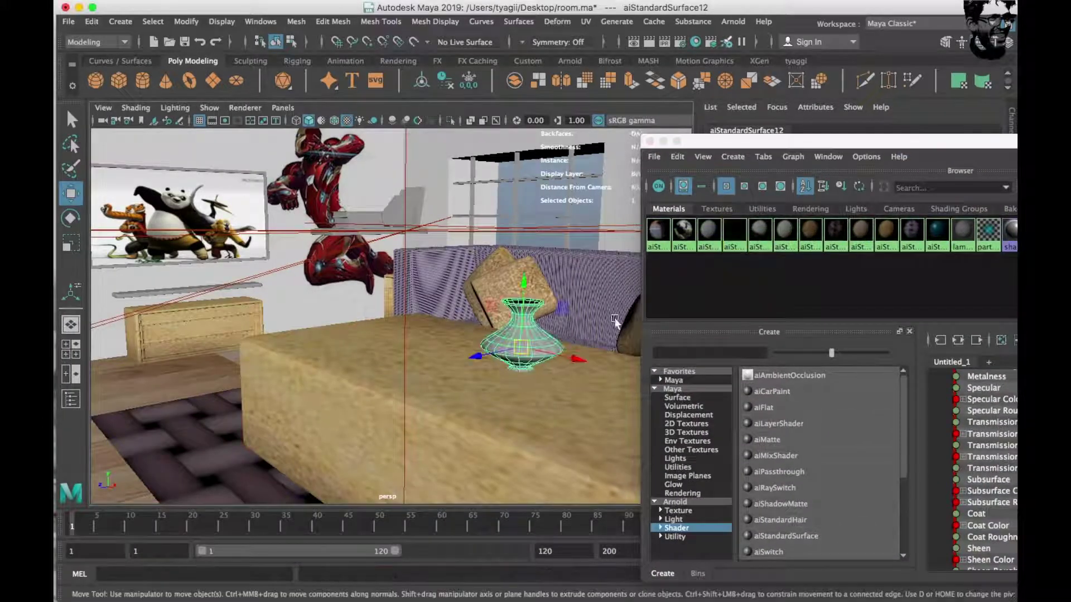
Step: Assign the chrome material to the vase via Assign Existing Material
right_click(734, 230)
left_click(725, 301)
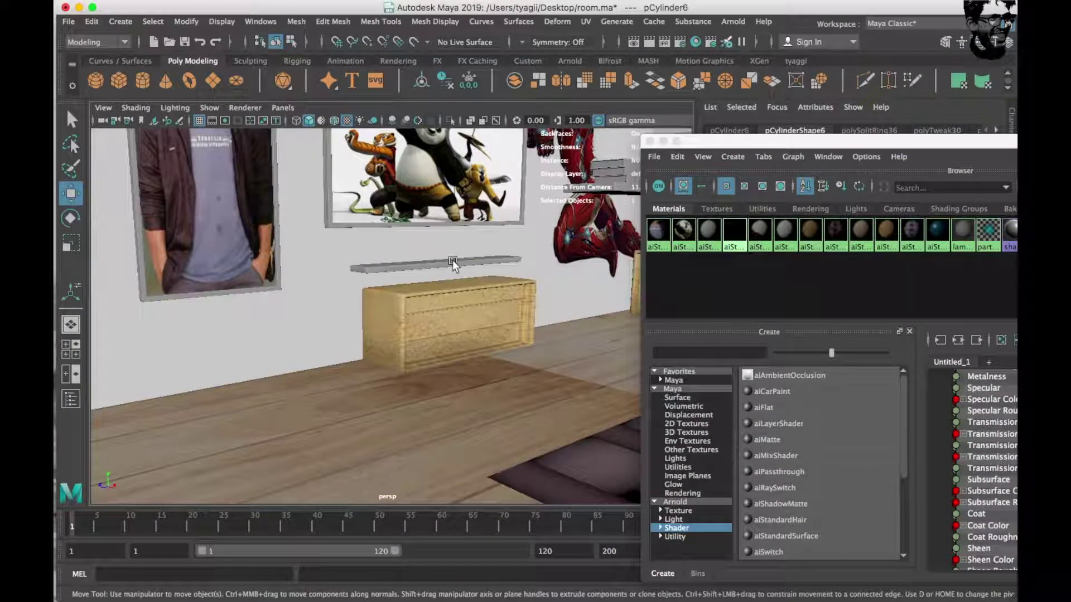
left_click(435, 264)
mouse_move(391, 335)
left_mouse_down("alt")
mouse_move(490, 312)
mouse_move(479, 279)
left_mouse_up("alt")
left_click(491, 255)
Step: Shift-drag the house's floor piece to clone it beside the room, ready for rotating
left_click(484, 270)
key("f")
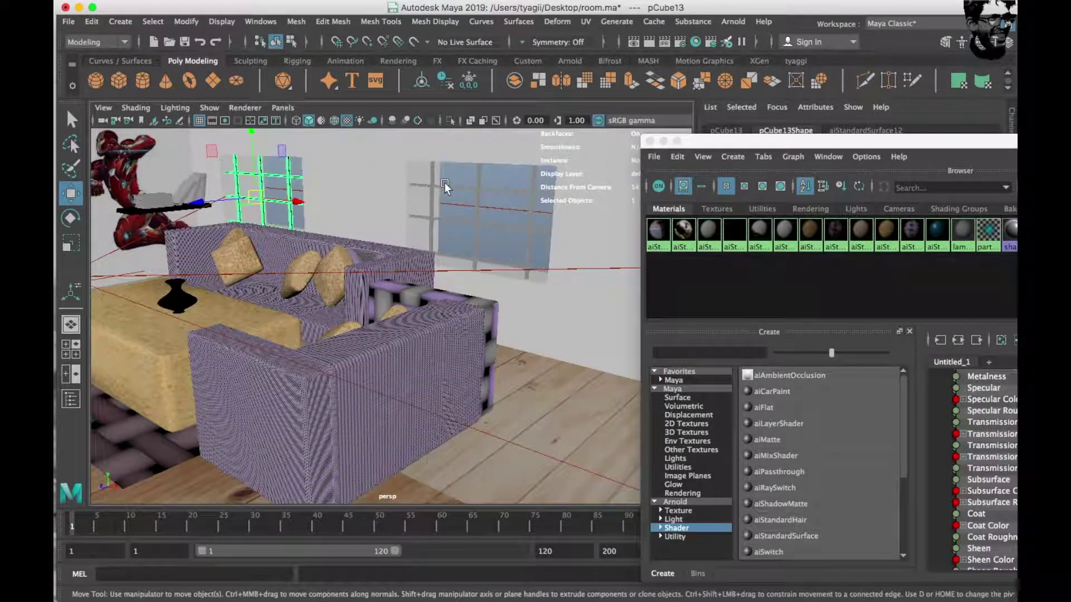
mouse_move(338, 178)
left_mouse_down("alt")
mouse_move(430, 275)
mouse_move(393, 334)
mouse_move(395, 313)
left_mouse_up("alt")
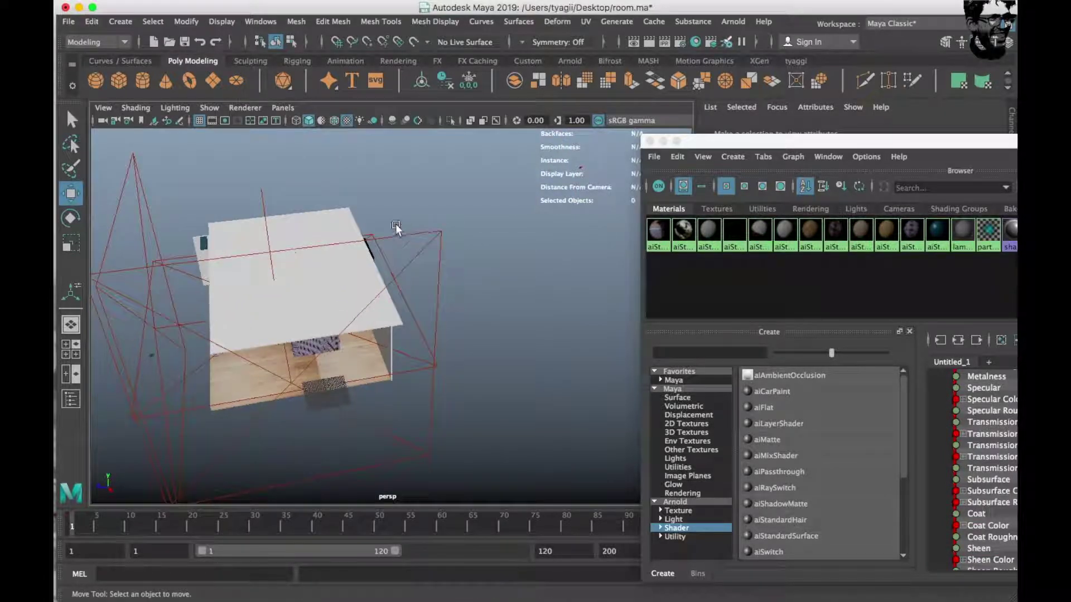
left_click(392, 260)
mouse_move(392, 260)
left_mouse_down("alt")
mouse_move(352, 321)
mouse_move(465, 290)
mouse_move(485, 301)
mouse_move(472, 326)
left_mouse_up("alt")
key("e")
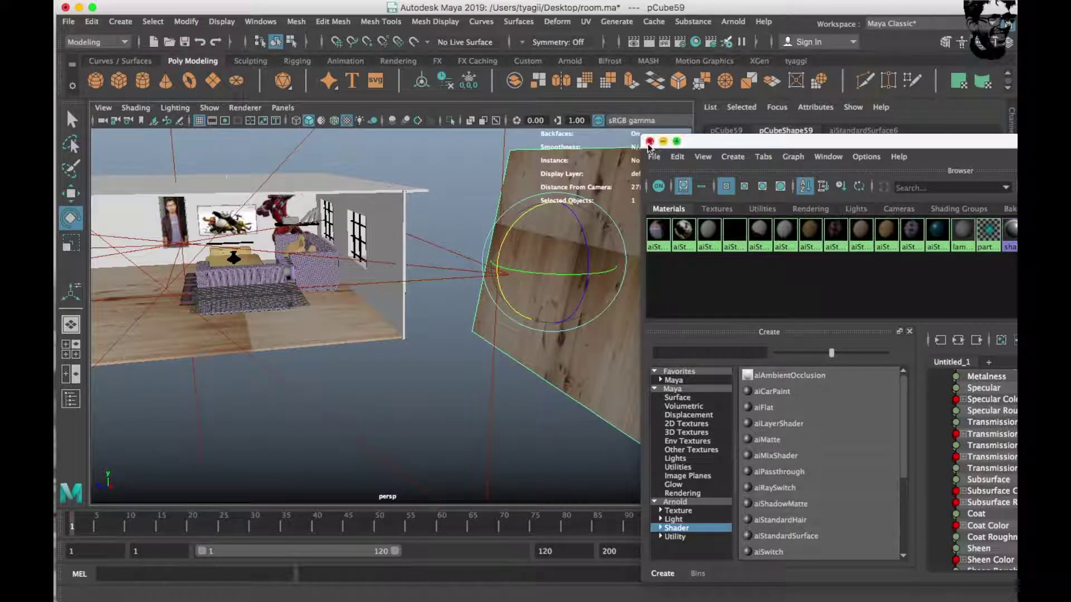
Step: Set the copy's Rotate Y to 90 and scale it into a large backdrop plane
left_click(649, 141)
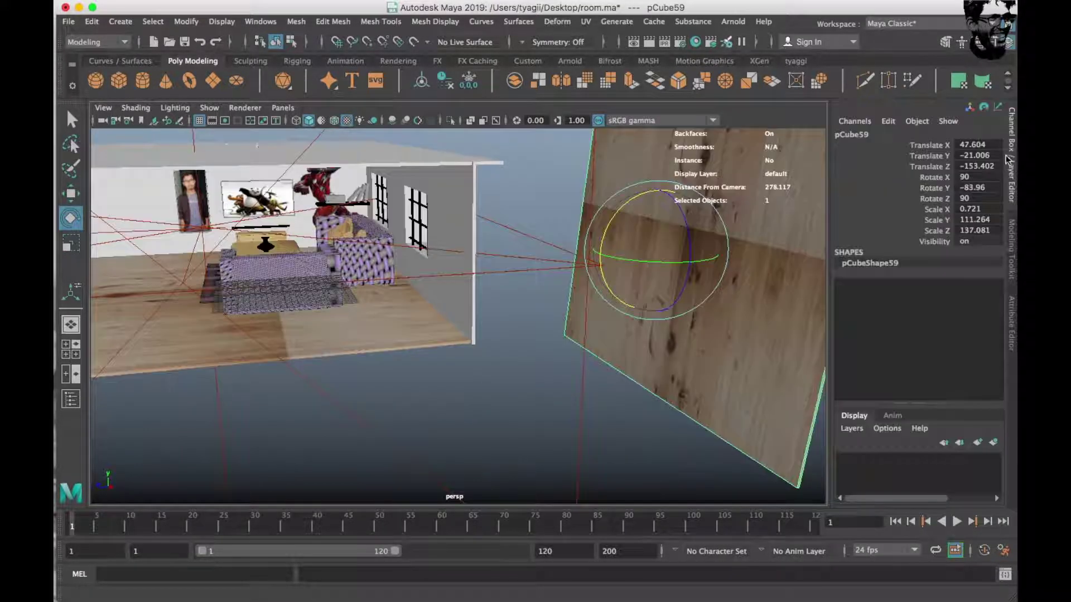
left_click(1011, 156)
type("90")
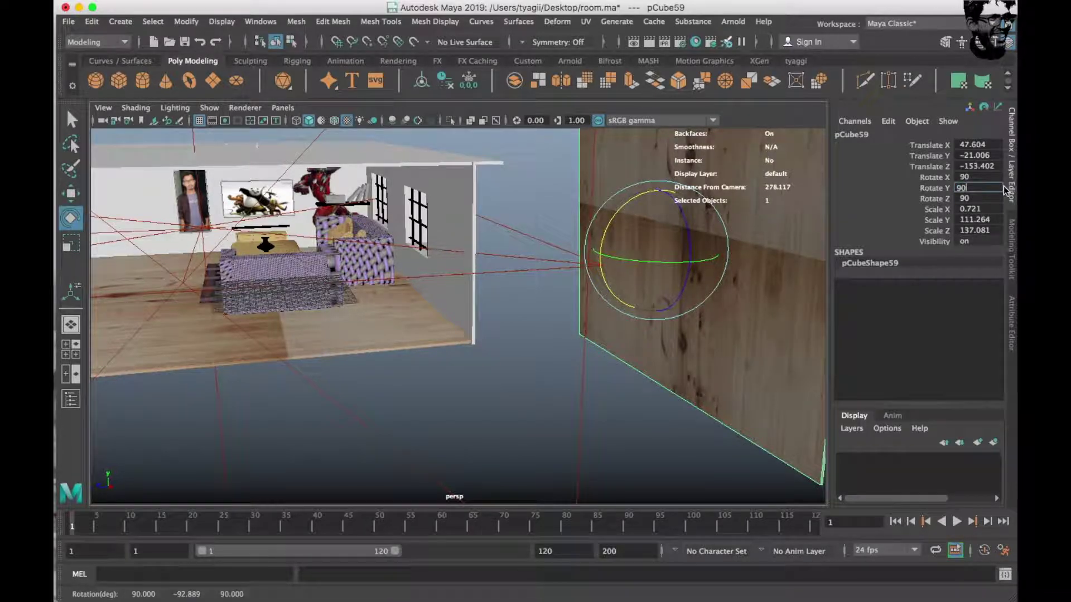
key("Return")
key("r")
left_click_drag(656, 250, 685, 269)
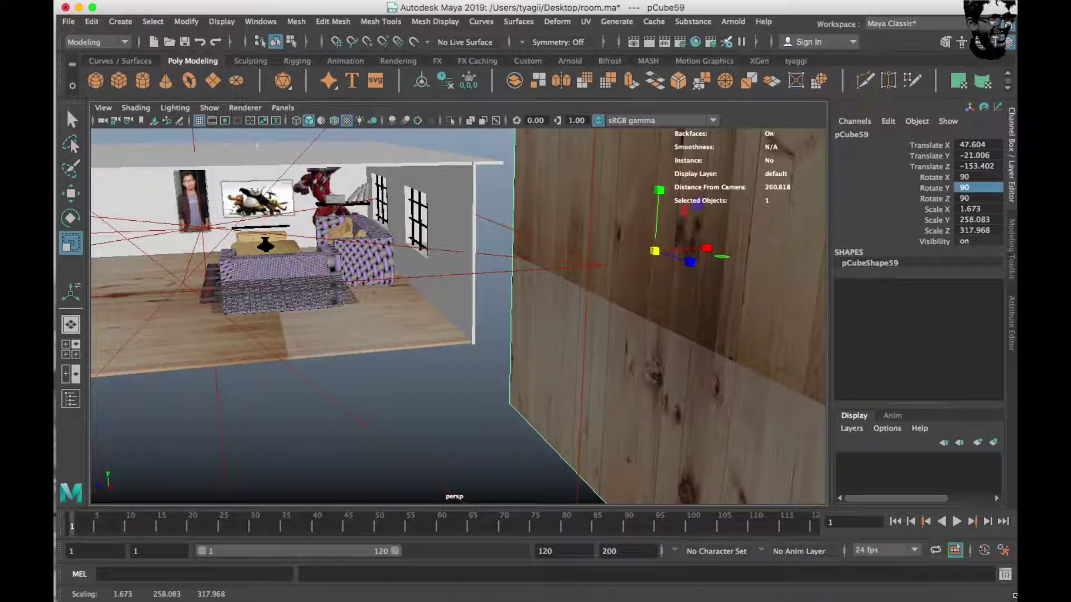
right_click_drag(685, 269, 566, 306, "alt")
mouse_move(566, 306)
left_mouse_down("alt")
mouse_move(550, 267)
mouse_move(414, 222)
mouse_move(498, 252)
left_mouse_up("alt")
key("w")
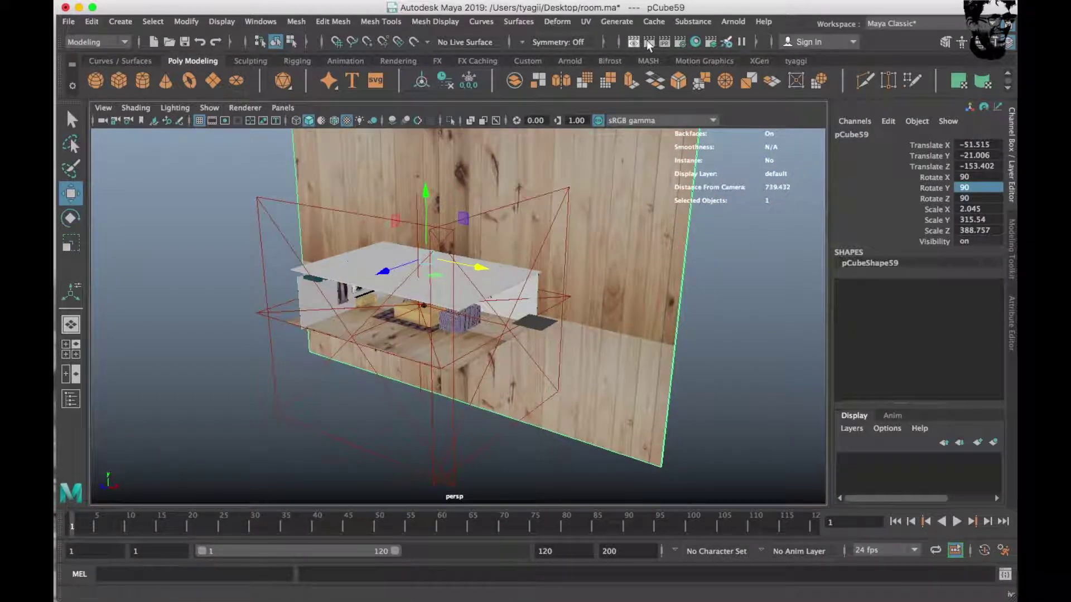
Step: Assign the white aiStandardSurface3 to the backdrop and set Emission Weight to 0.353
left_click(695, 41)
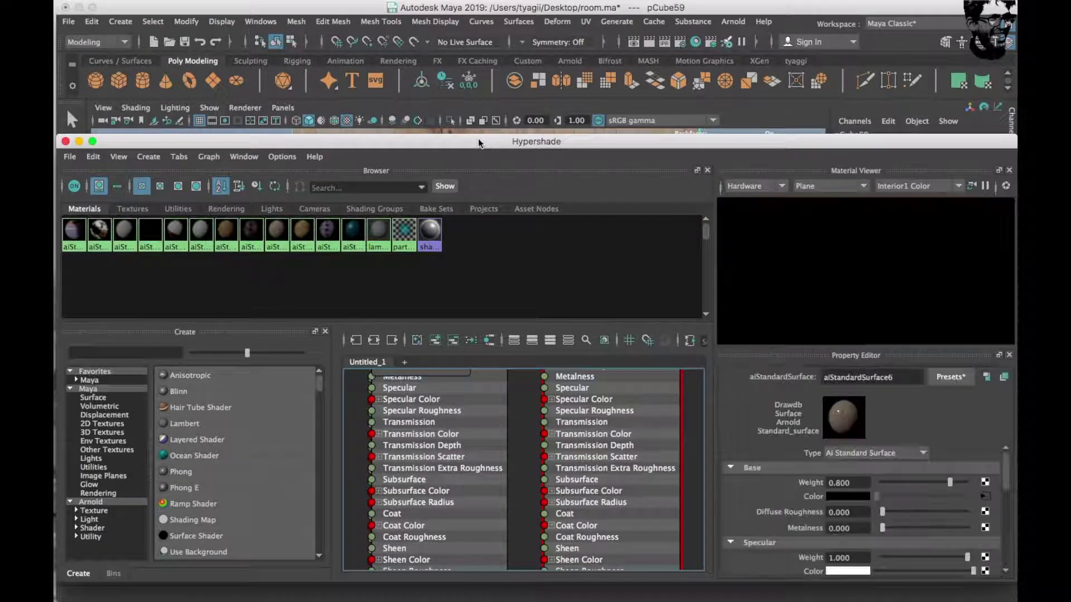
left_click_drag(479, 144, 970, 167)
middle_click_drag(692, 261, 446, 234)
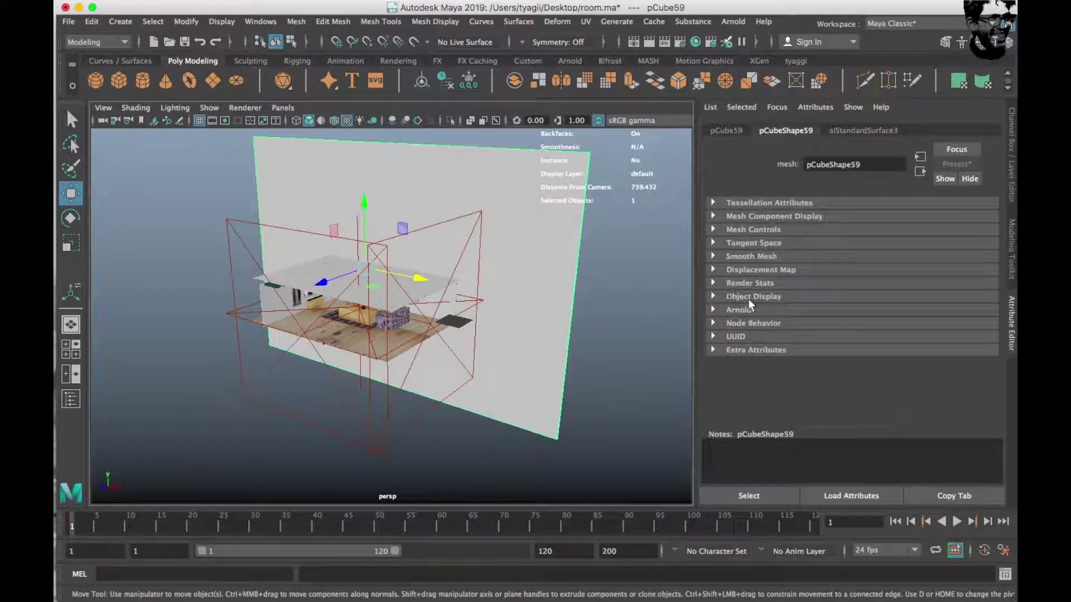
left_click(870, 130)
left_click_drag(866, 319, 896, 319)
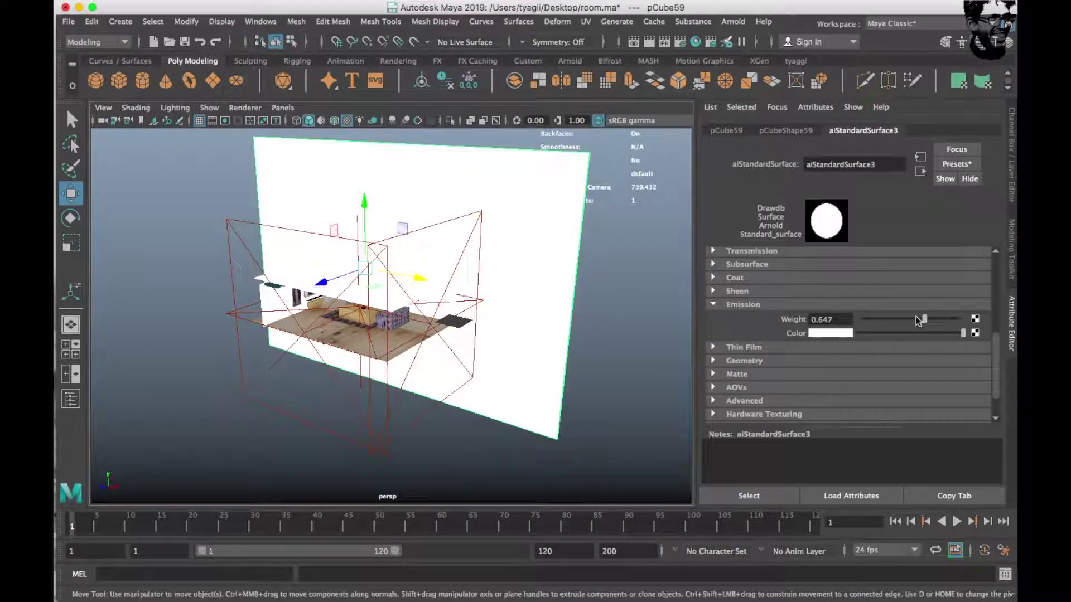
left_click(635, 43)
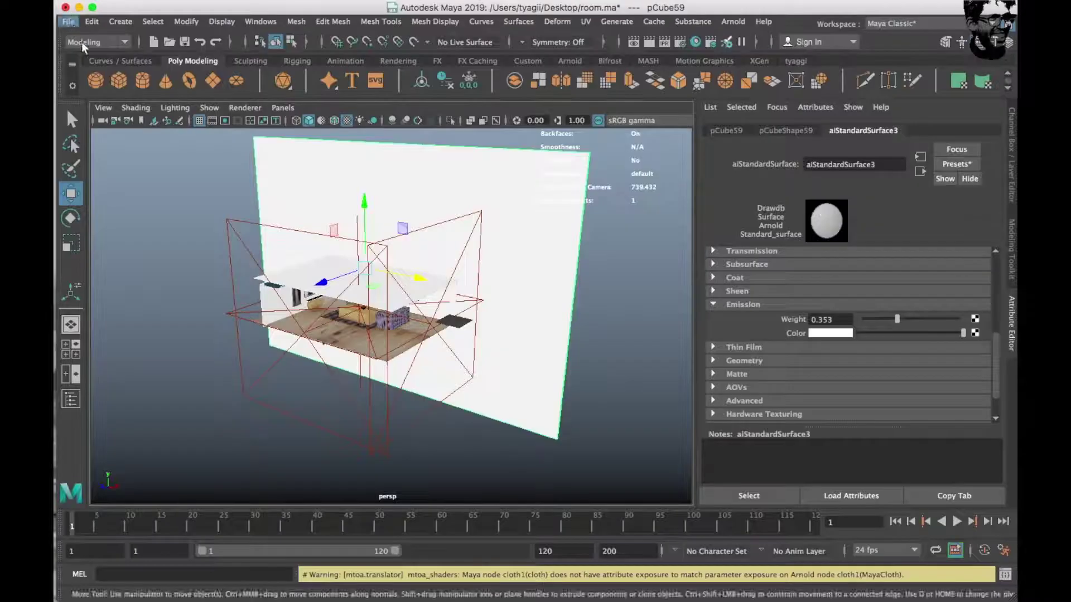
left_click_drag(418, 309, 545, 256, "alt")
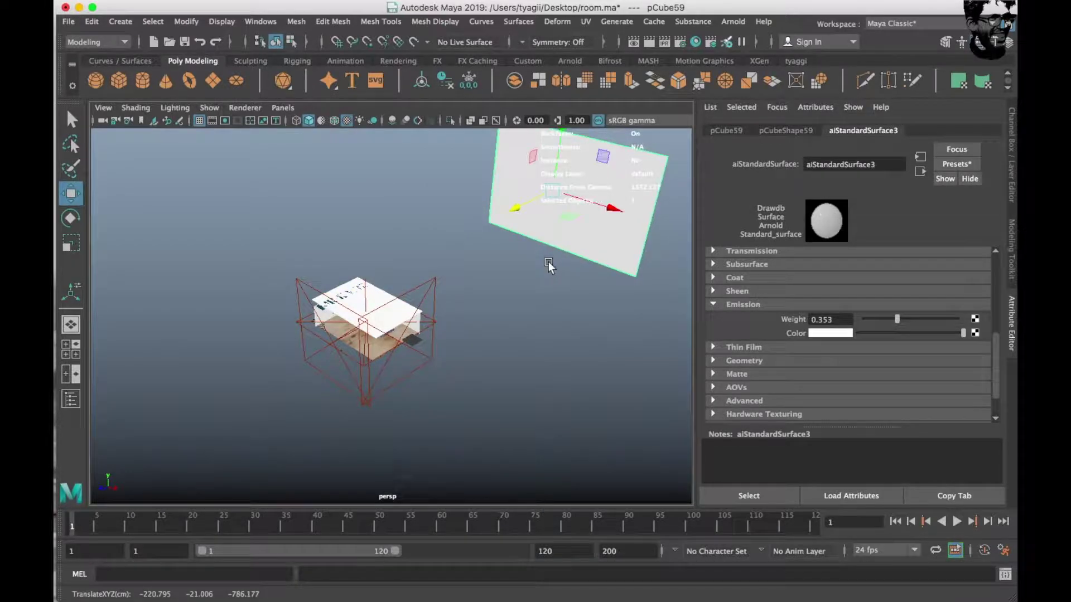
Step: Render the current persp frame with the Arnold Renderer
left_click(636, 41)
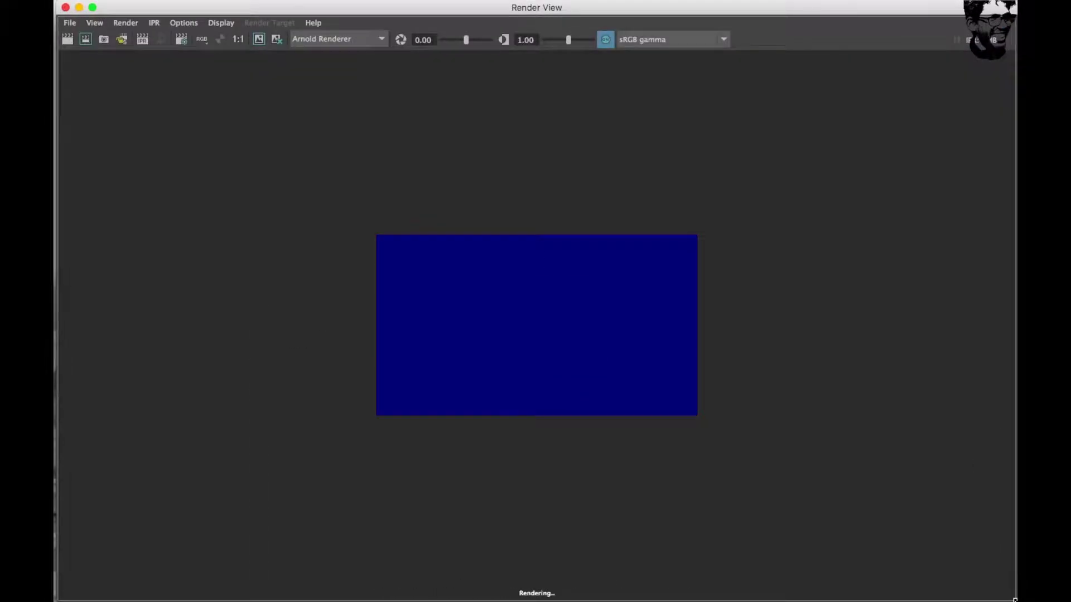